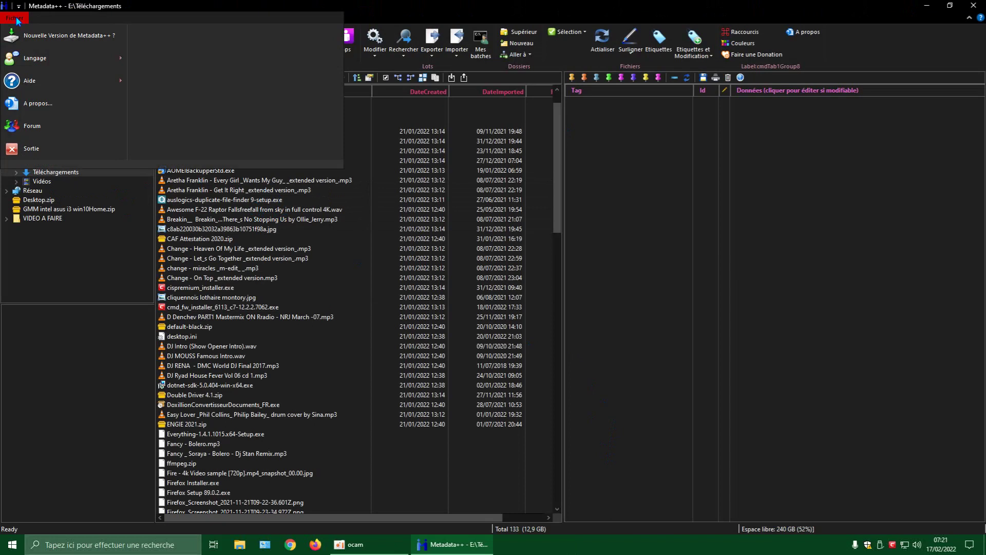
Check the program's version and copyright information in the About window and close it
{"action": "left_click", "coordinate": [40, 107]}
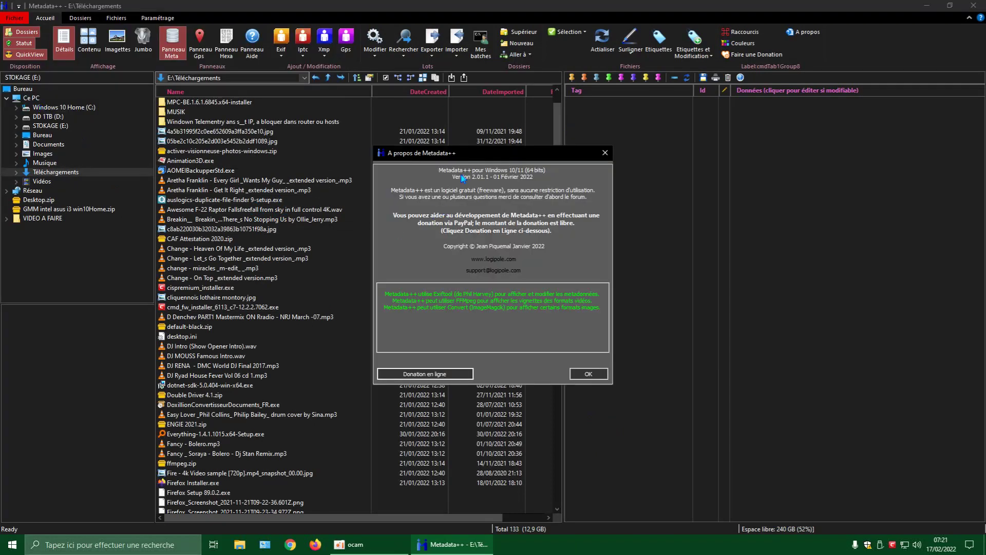
{"action": "left_click_drag", "start_coordinate": [474, 160], "coordinate": [716, 176]}
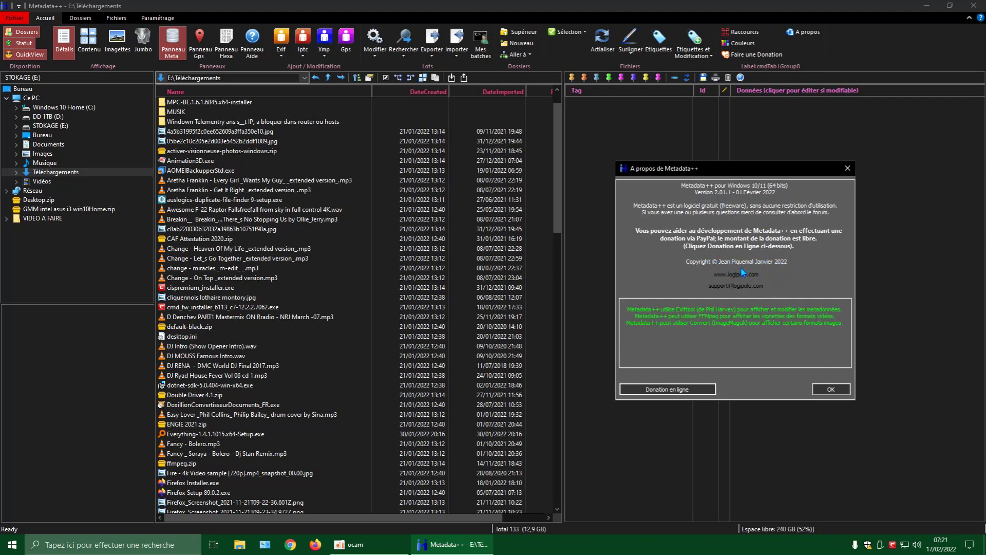
{"action": "left_click", "coordinate": [837, 392]}
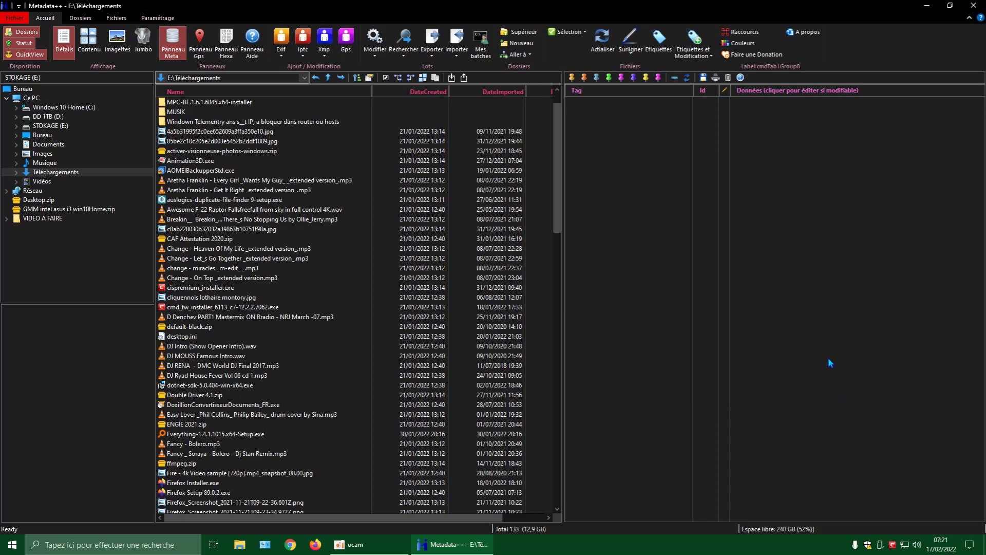
Open the properties of Green Screen Part 3 All In One.mp4 on the desktop and examine its creation and modification dates
{"action": "left_click", "coordinate": [927, 6]}
{"action": "left_click_drag", "start_coordinate": [708, 278], "coordinate": [658, 228]}
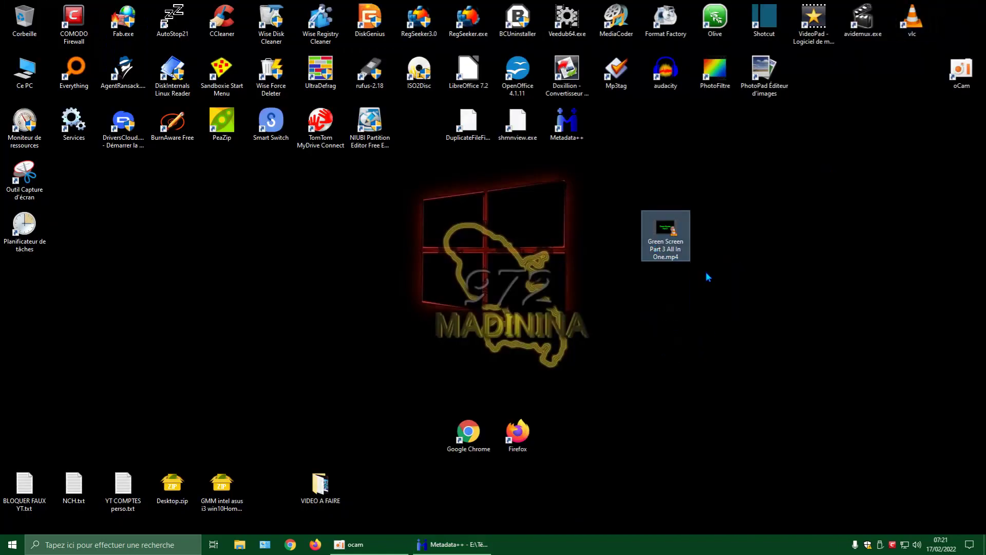
{"action": "right_click", "coordinate": [670, 237]}
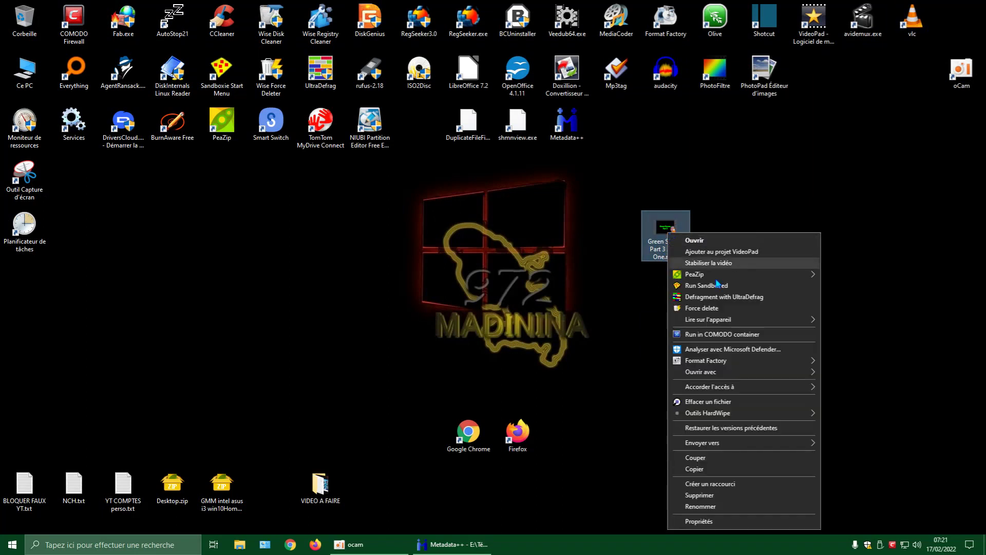
{"action": "left_click", "coordinate": [724, 528]}
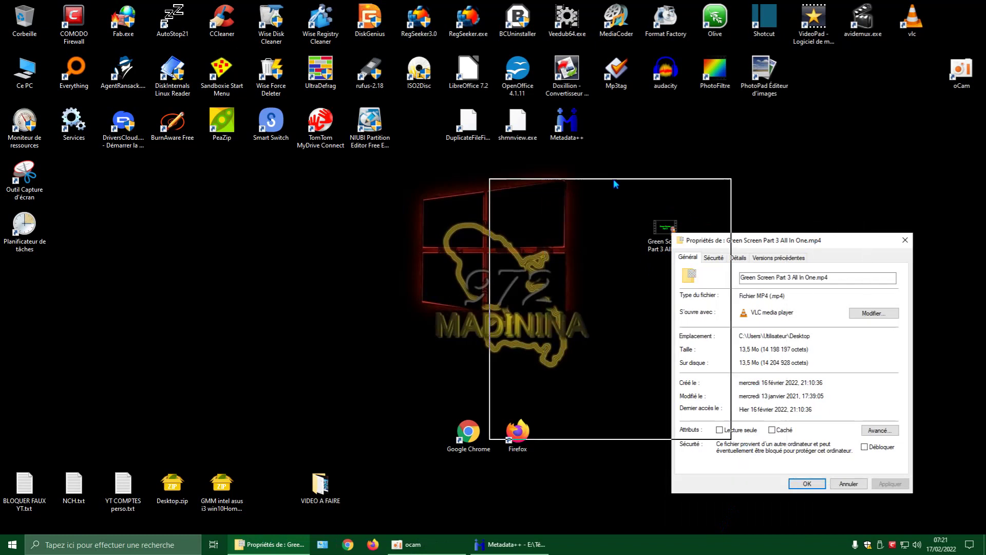
{"action": "left_click_drag", "start_coordinate": [527, 135], "coordinate": [527, 135]}
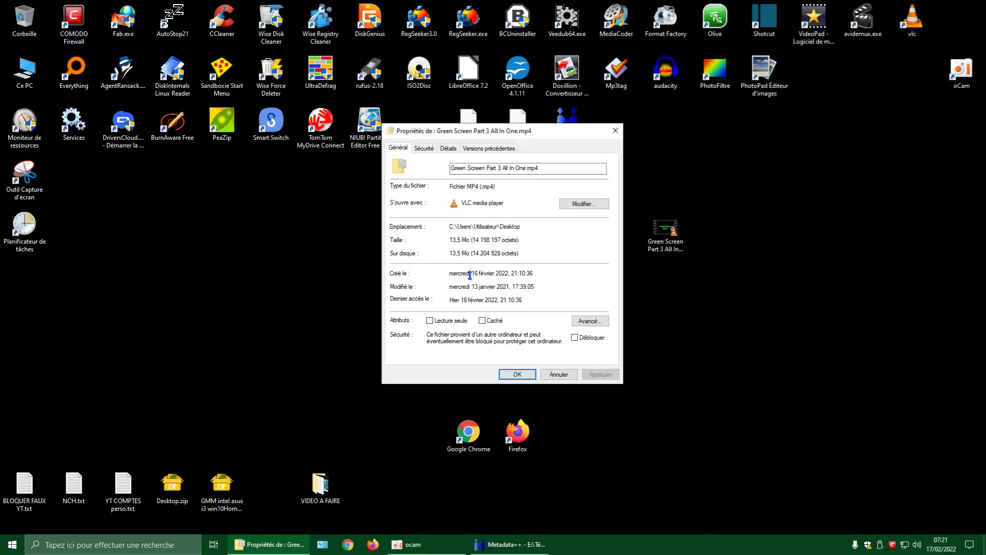
{"action": "left_click_drag", "start_coordinate": [451, 274], "coordinate": [537, 275]}
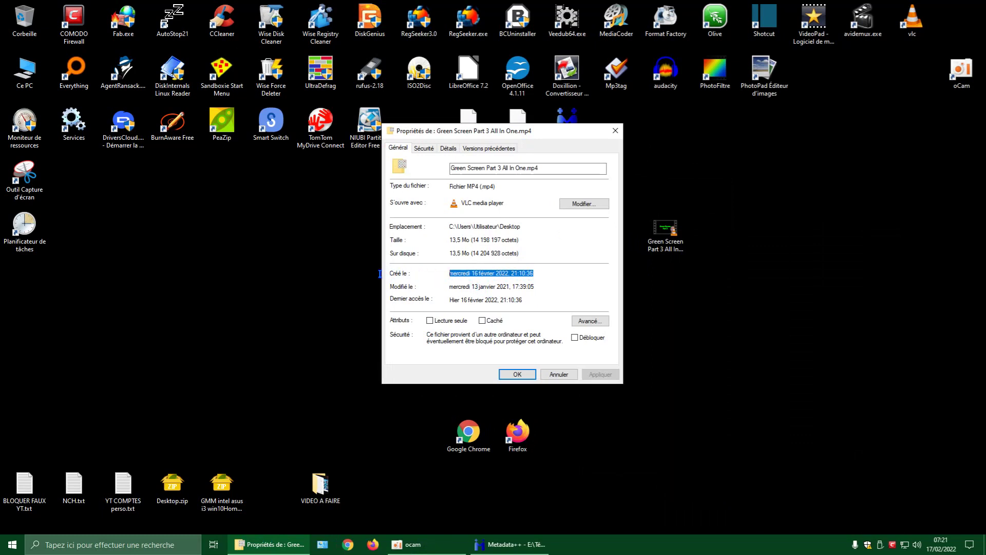
{"action": "left_click_drag", "start_coordinate": [539, 288], "coordinate": [440, 285]}
{"action": "left_click", "coordinate": [573, 281]}
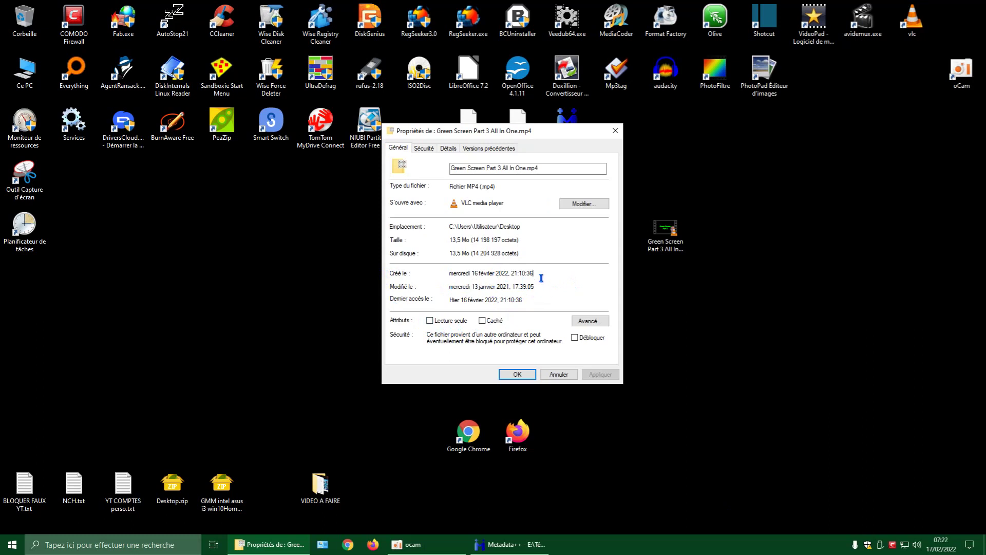
{"action": "left_click_drag", "start_coordinate": [541, 274], "coordinate": [445, 272]}
{"action": "left_click_drag", "start_coordinate": [549, 285], "coordinate": [443, 286]}
{"action": "left_click", "coordinate": [582, 280]}
Look up the media creation date in the video file's detailed properties
{"action": "left_click", "coordinate": [448, 148]}
{"action": "left_click_drag", "start_coordinate": [605, 199], "coordinate": [605, 249]}
{"action": "left_click", "coordinate": [495, 252]}
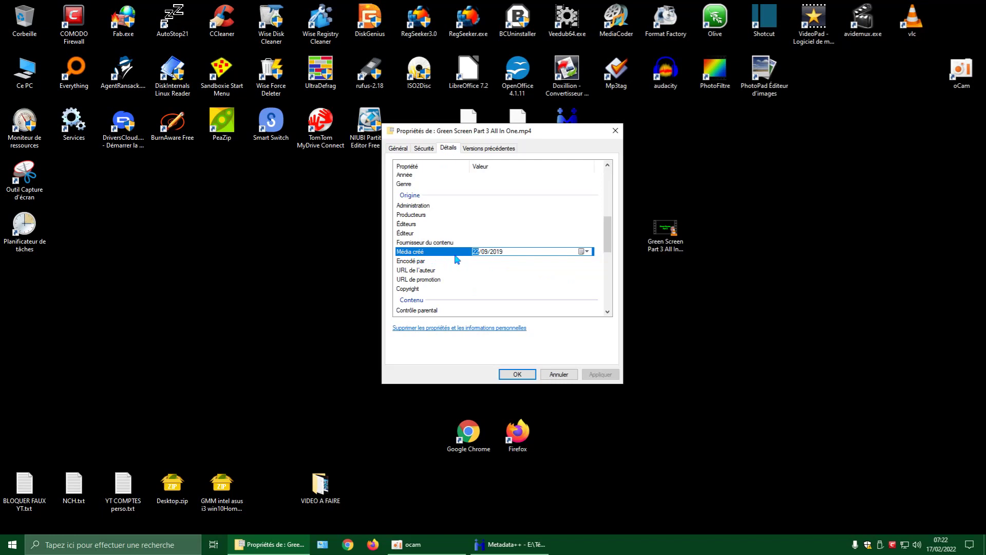
{"action": "left_click", "coordinate": [568, 272]}
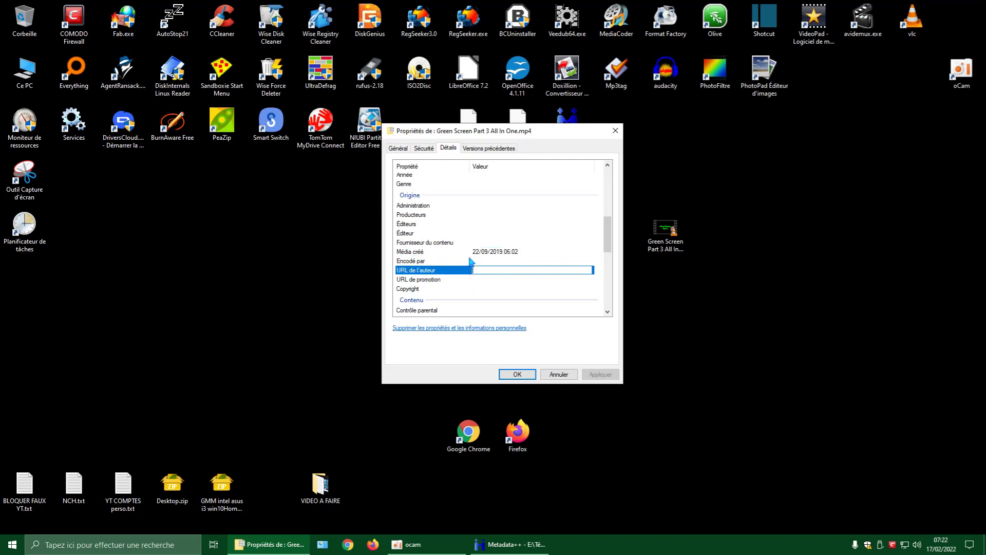
{"action": "left_click", "coordinate": [424, 252]}
{"action": "left_click", "coordinate": [473, 252]}
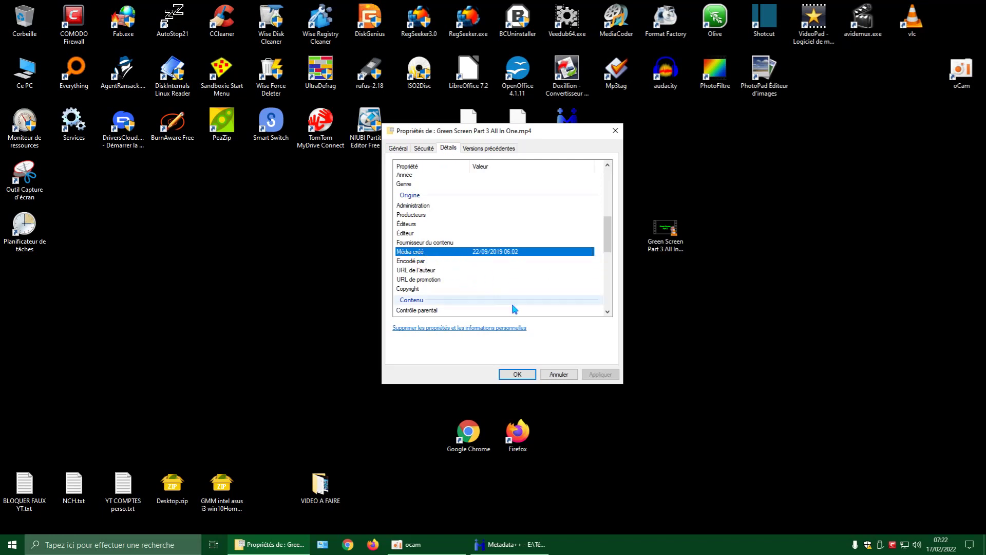
Examine the creation date, modification date and attributes among the video's file details, and close the properties
{"action": "scroll", "coordinate": [610, 254], "scroll_direction": "down", "scroll_amount": 1}
{"action": "scroll", "coordinate": [610, 259], "scroll_direction": "down", "scroll_amount": 6}
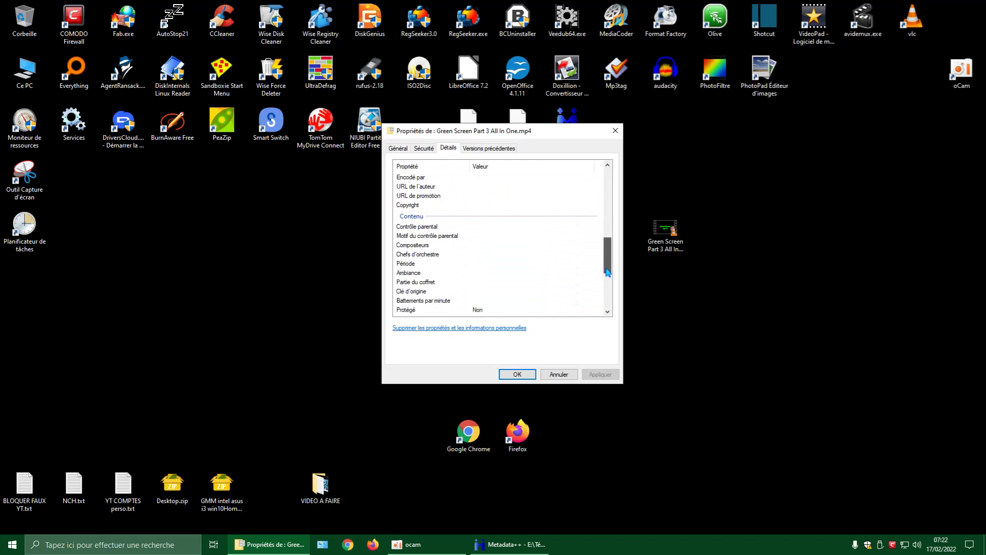
{"action": "left_click", "coordinate": [487, 247]}
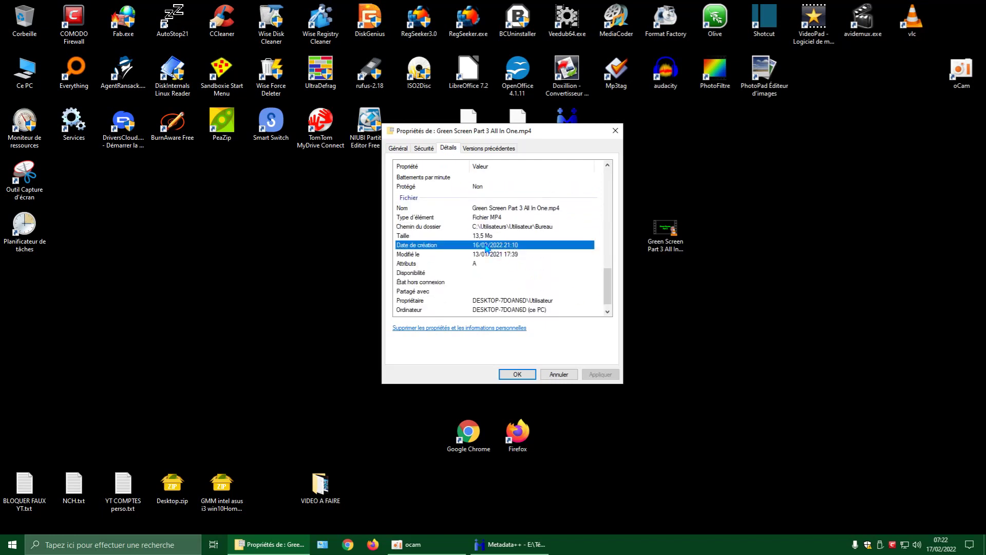
{"action": "left_click", "coordinate": [488, 254]}
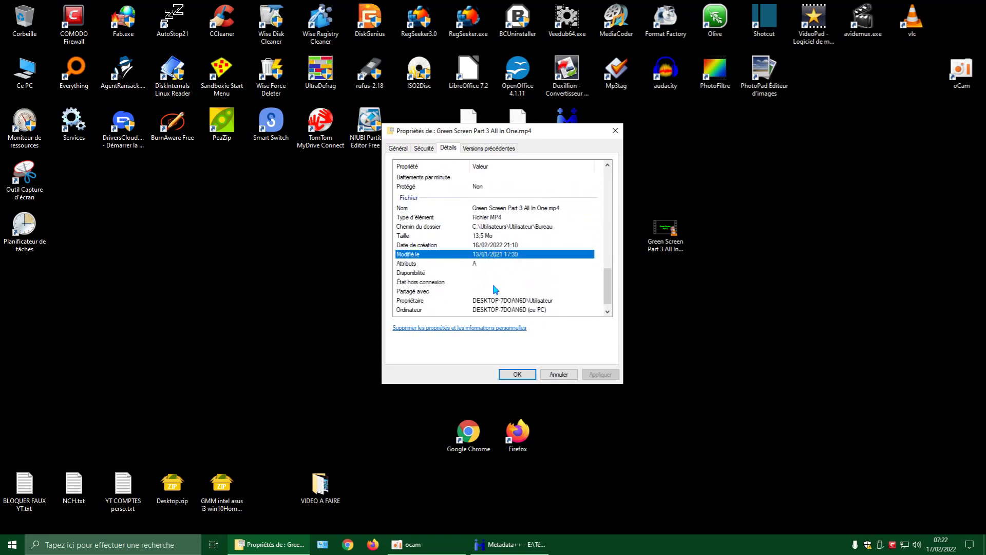
{"action": "left_click", "coordinate": [416, 264]}
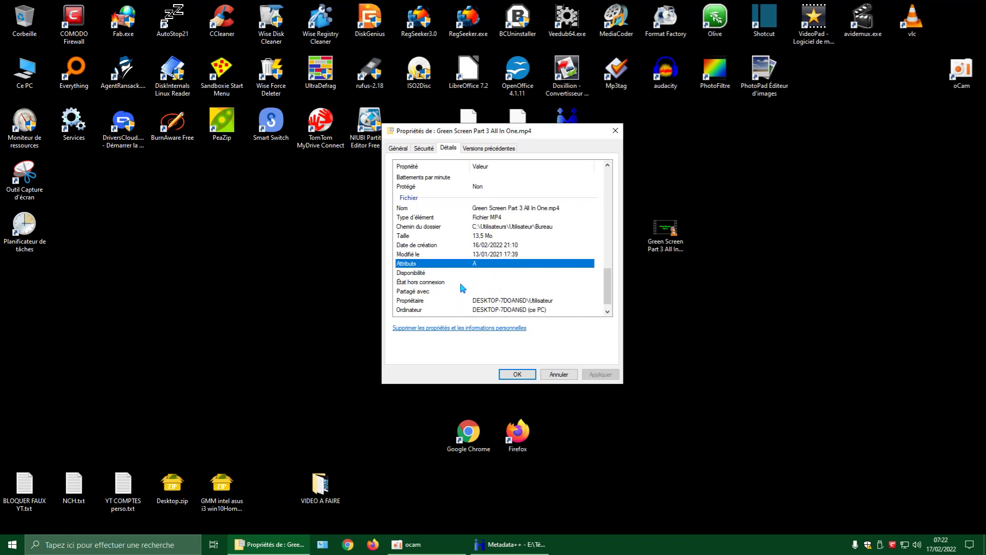
{"action": "left_click", "coordinate": [498, 255]}
{"action": "left_click", "coordinate": [498, 246]}
{"action": "left_click", "coordinate": [517, 374]}
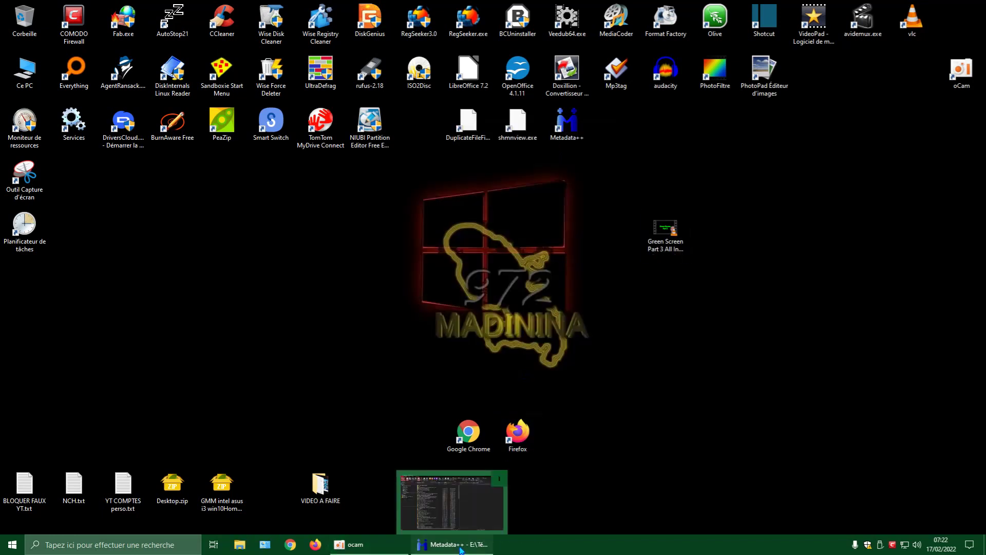
Switch to Metadata++ and browse the Bureau folder to find Green Screen Part 3 All In One.mp4
{"action": "left_click", "coordinate": [461, 550]}
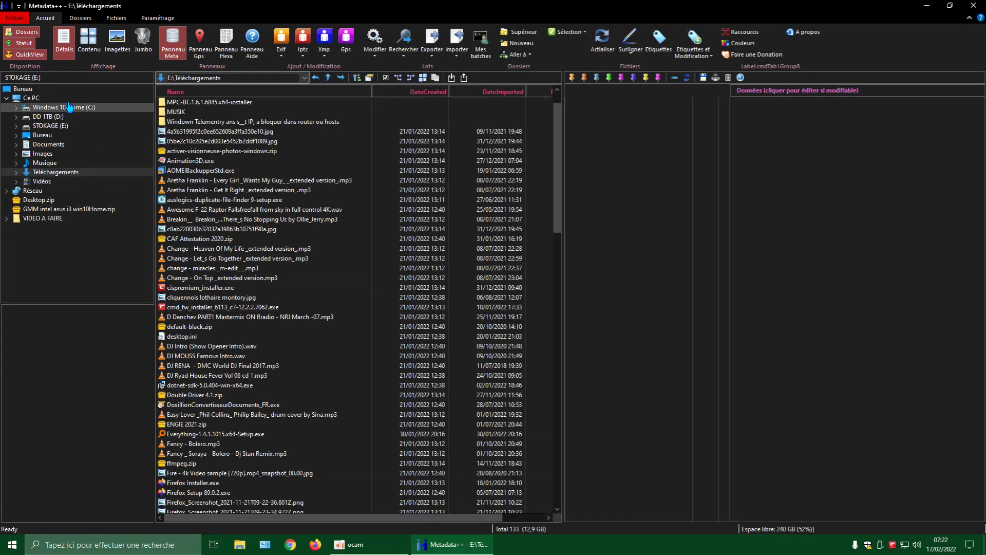
{"action": "left_click", "coordinate": [26, 89]}
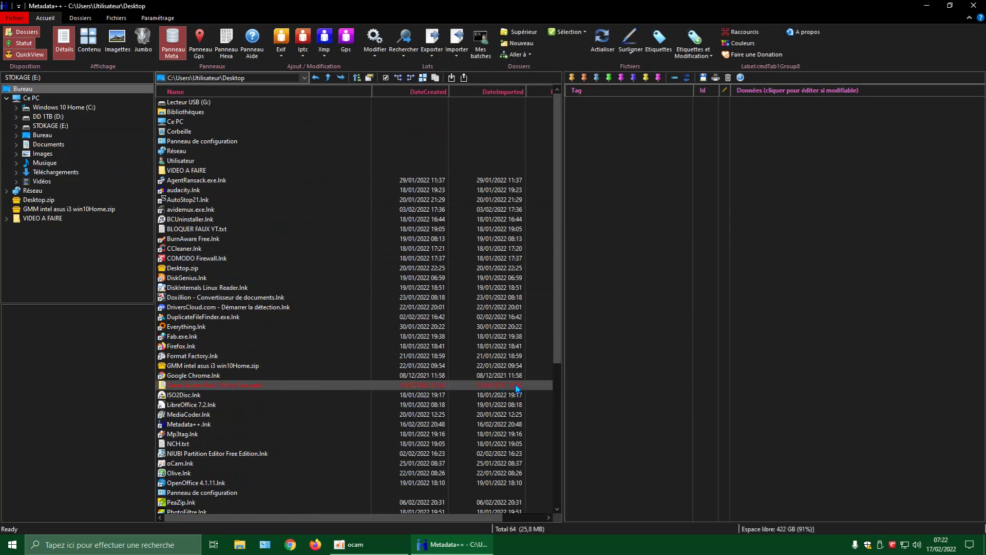
{"action": "left_click_drag", "start_coordinate": [562, 353], "coordinate": [550, 372]}
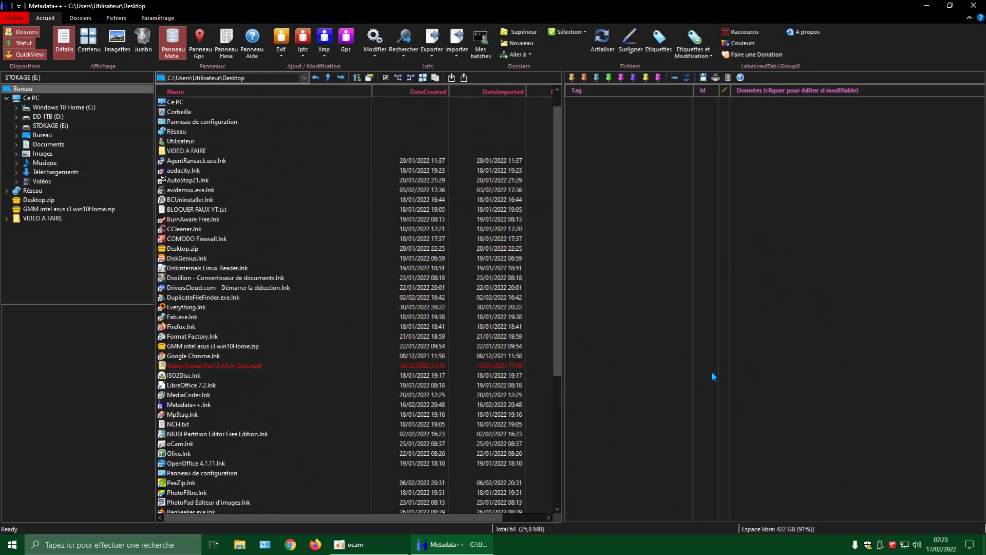
Remove all metadata from Green Screen Part 3 All In One.mp4, confirm the deletion and close Metadata++
{"action": "right_click", "coordinate": [251, 367]}
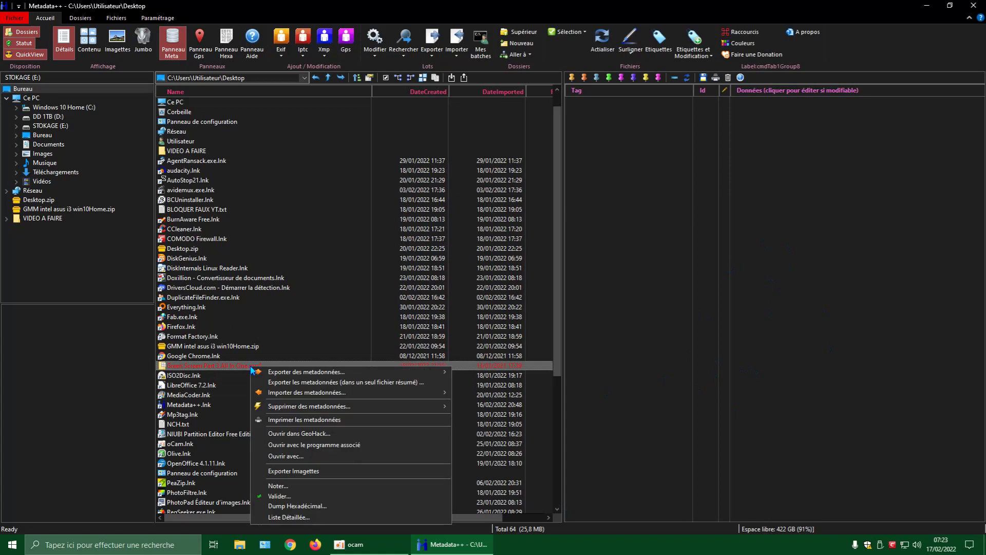
{"action": "mouse_move", "coordinate": [315, 411]}
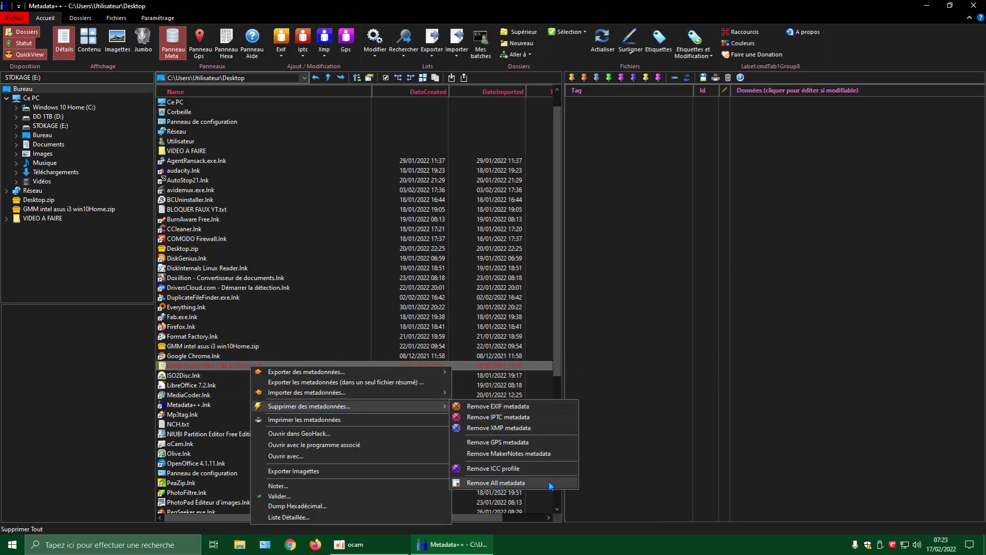
{"action": "left_click", "coordinate": [516, 485]}
{"action": "left_click_drag", "start_coordinate": [514, 219], "coordinate": [711, 249]}
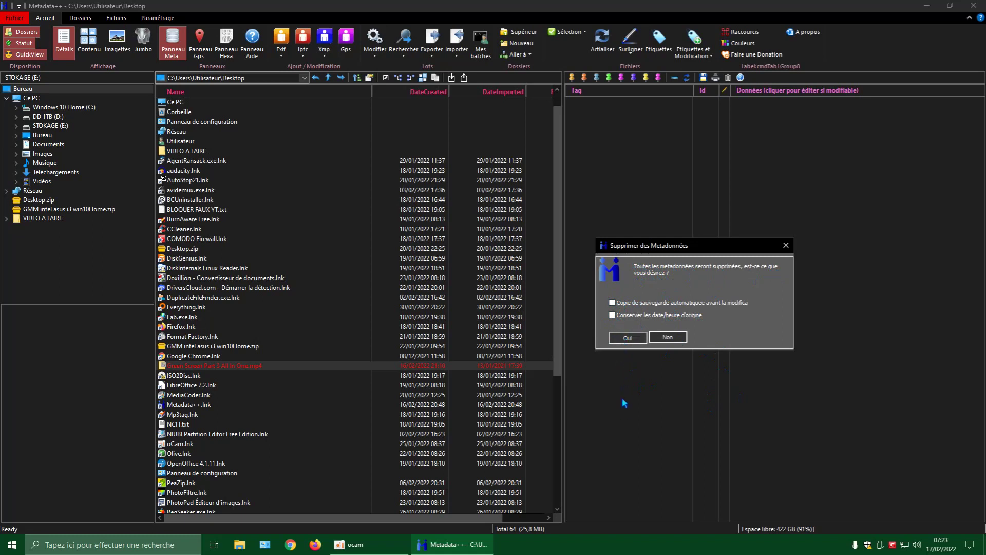
{"action": "left_click", "coordinate": [623, 339]}
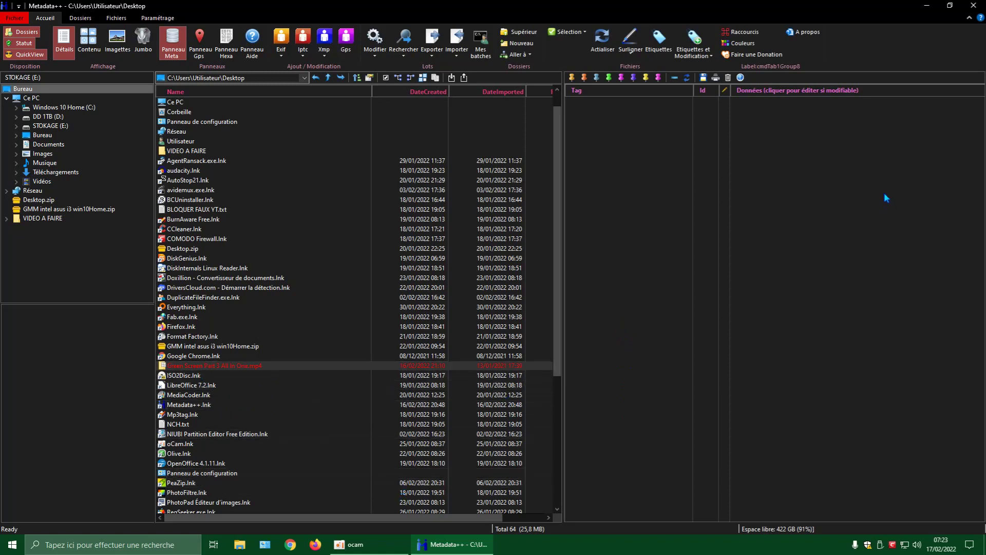
{"action": "left_click", "coordinate": [975, 6]}
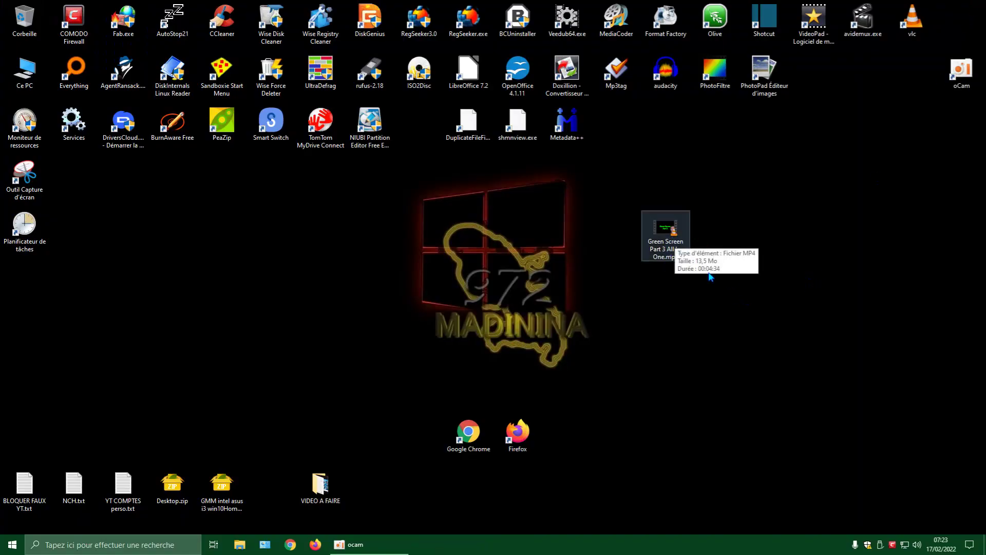
Reopen the properties of Green Screen Part 3 All In One.mp4 on the desktop and recheck its creation and modification dates
{"action": "right_click", "coordinate": [666, 236]}
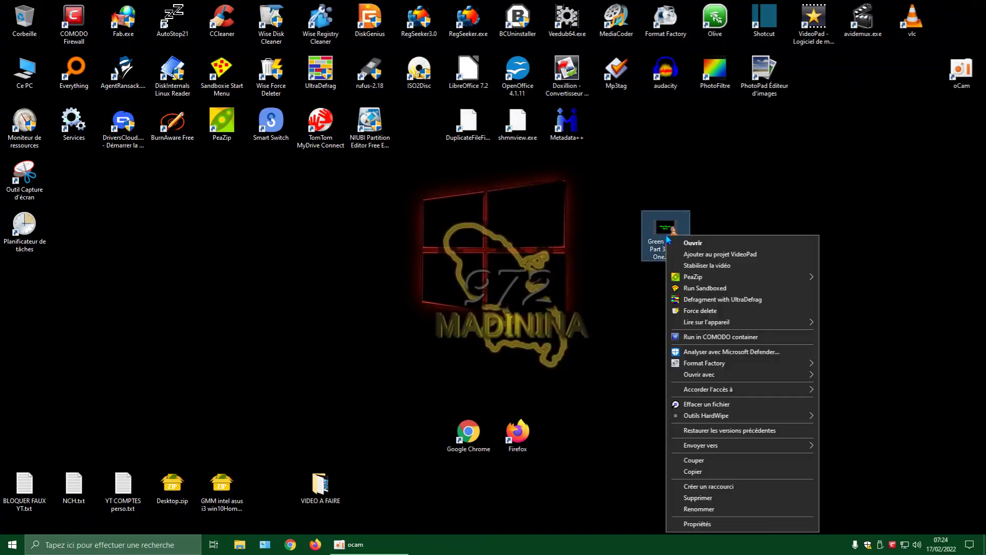
{"action": "left_click", "coordinate": [710, 524]}
{"action": "left_click_drag", "start_coordinate": [797, 243], "coordinate": [493, 138]}
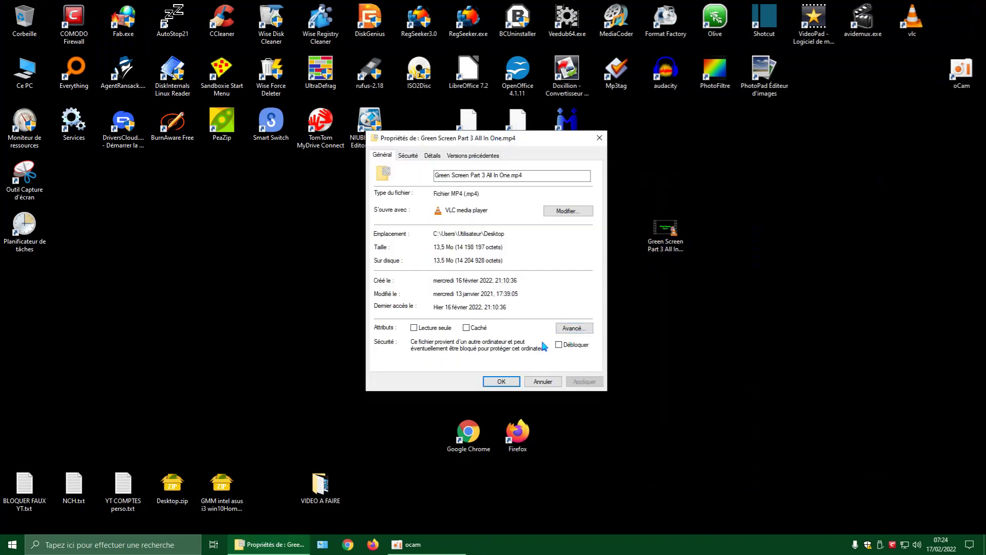
{"action": "left_click_drag", "start_coordinate": [520, 280], "coordinate": [431, 281]}
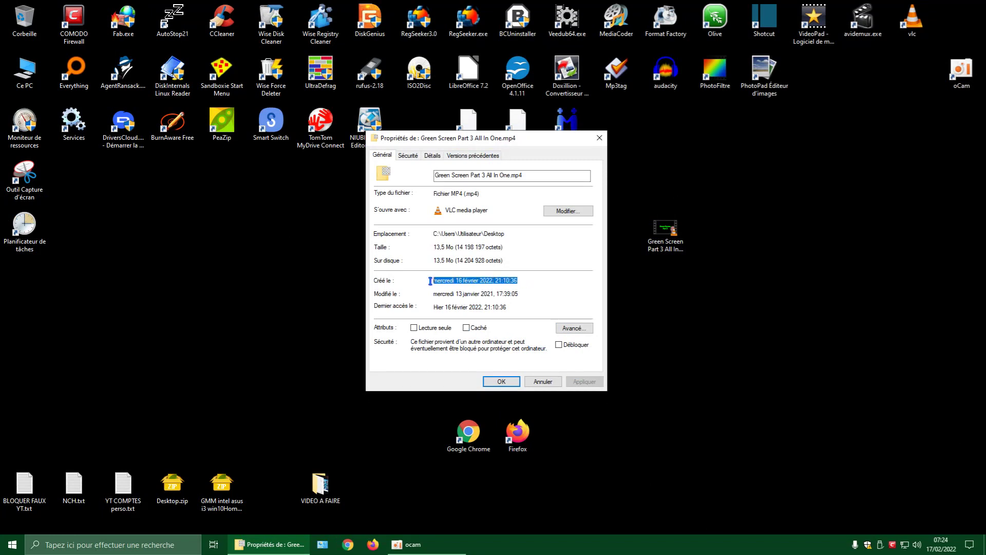
{"action": "left_click_drag", "start_coordinate": [530, 292], "coordinate": [427, 294]}
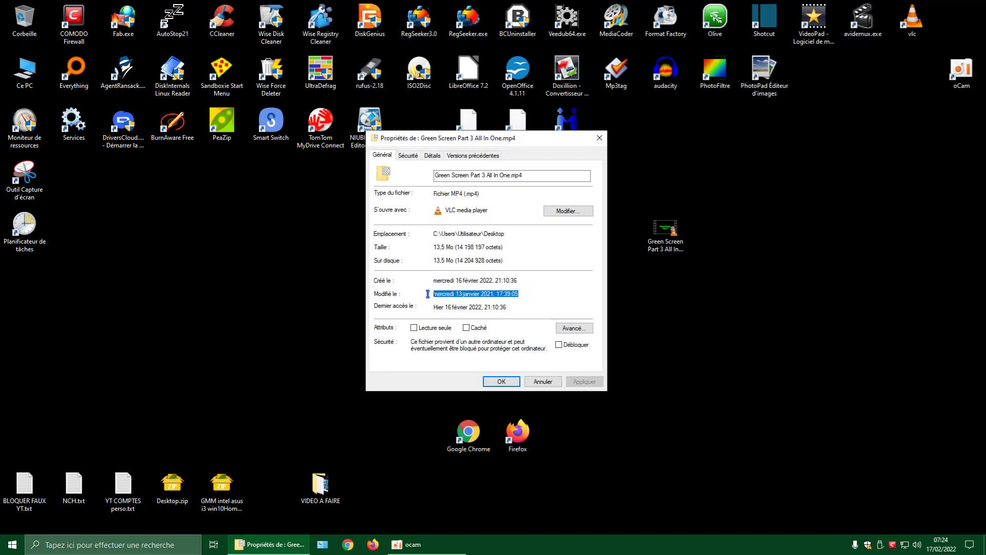
{"action": "left_click", "coordinate": [547, 295]}
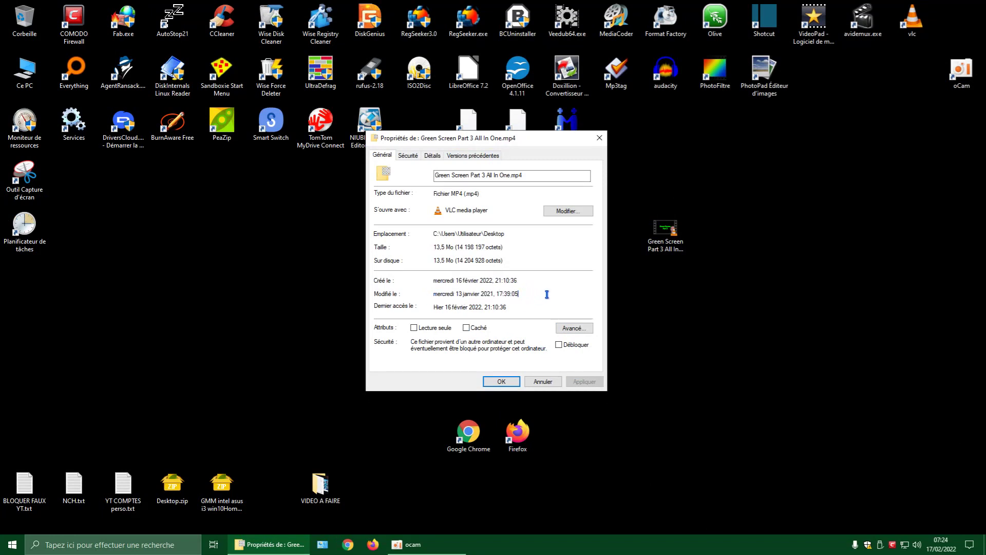
Recheck the media creation date, modification date and attributes in the video's detailed properties
{"action": "left_click", "coordinate": [436, 158]}
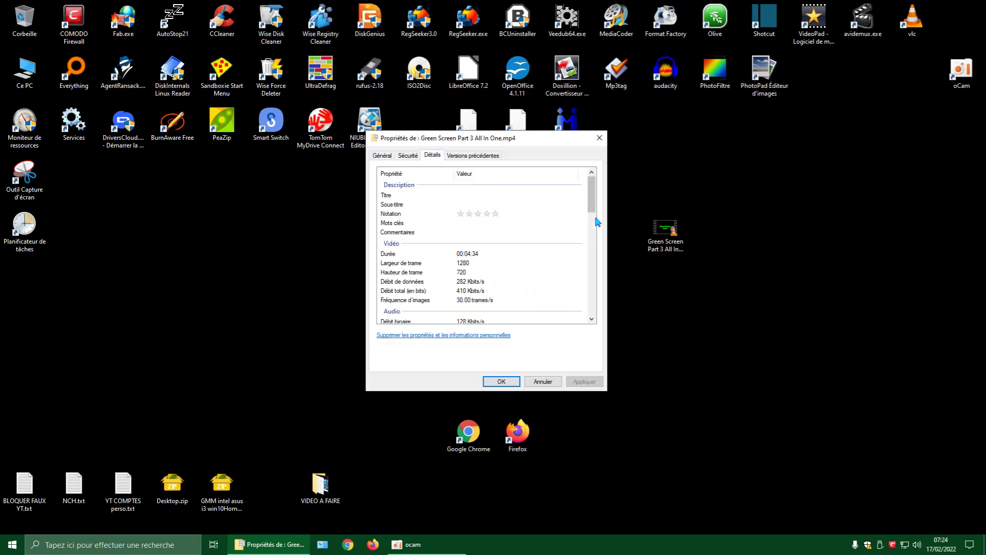
{"action": "left_click_drag", "start_coordinate": [591, 209], "coordinate": [588, 257]}
{"action": "left_click", "coordinate": [478, 258]}
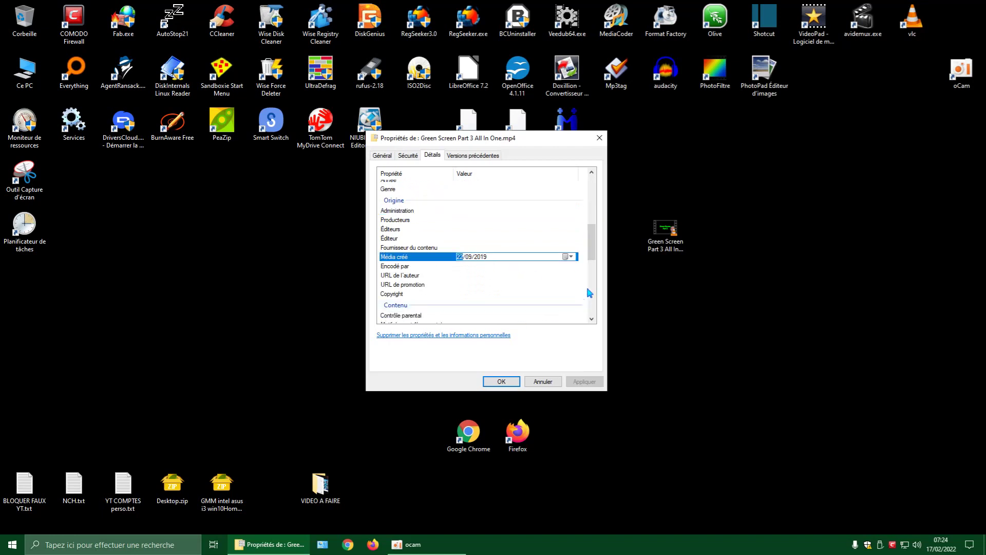
{"action": "scroll", "coordinate": [595, 255], "scroll_direction": "down", "scroll_amount": 5}
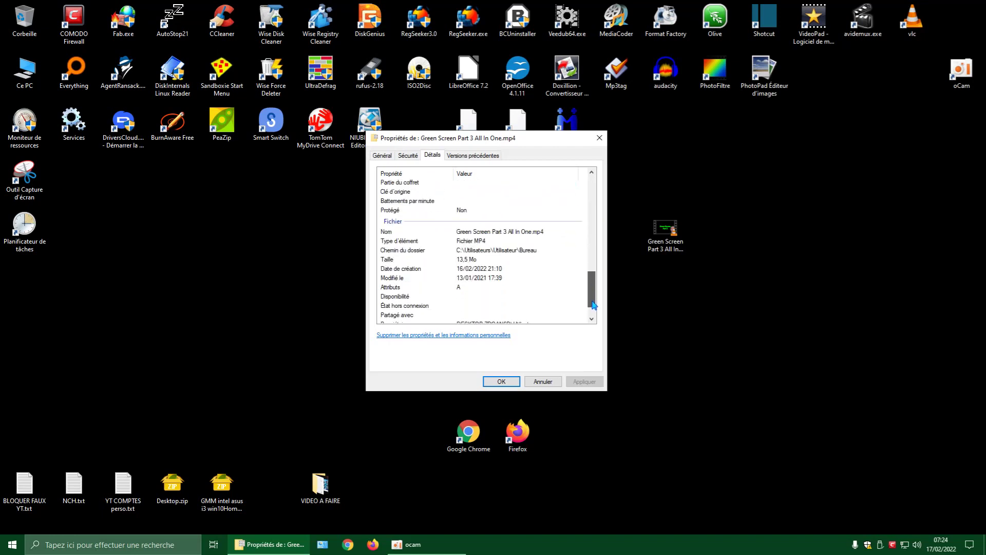
{"action": "left_click", "coordinate": [481, 275]}
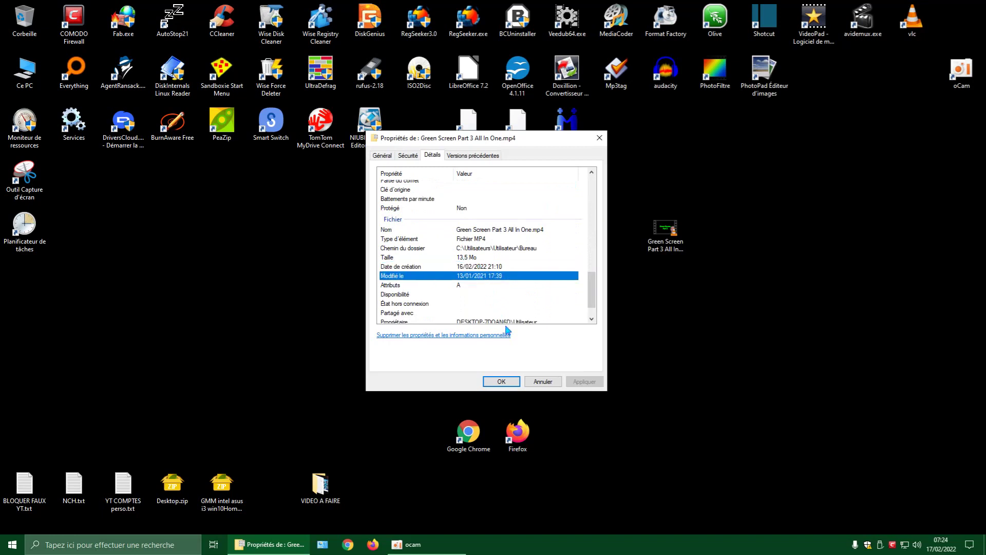
{"action": "left_click", "coordinate": [446, 286]}
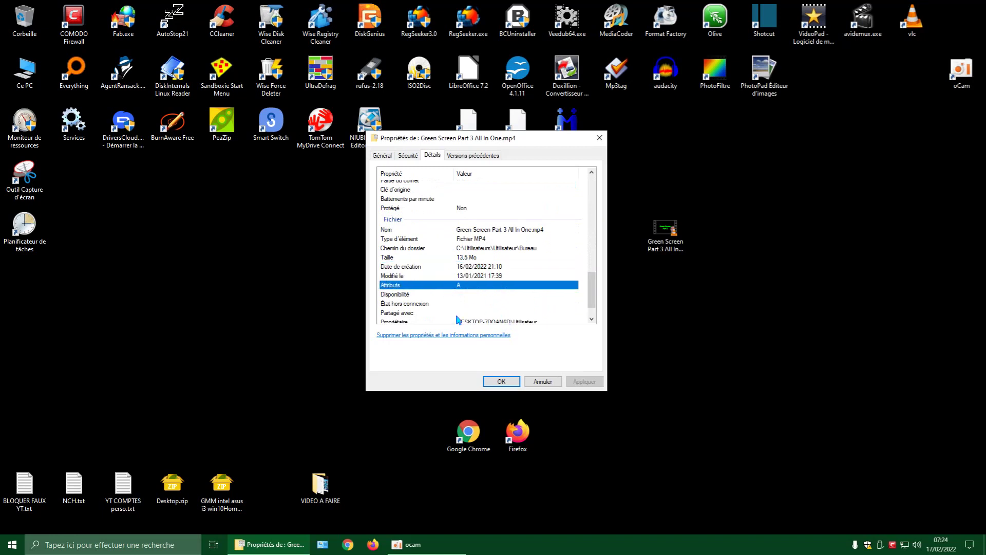
Close the video's properties and reopen Metadata++ in a maximized window showing the Desktop folder
{"action": "left_click", "coordinate": [599, 139]}
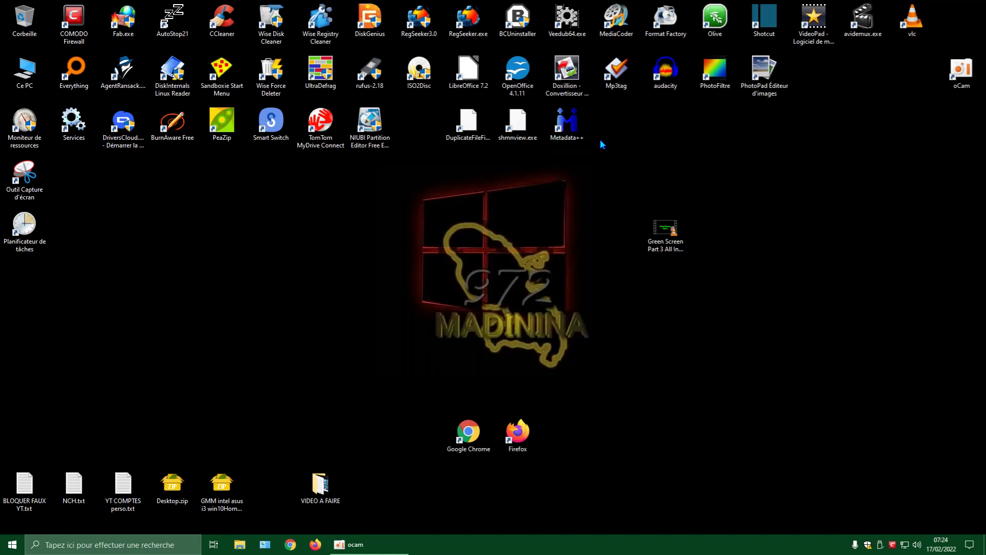
{"action": "double_click", "coordinate": [568, 122]}
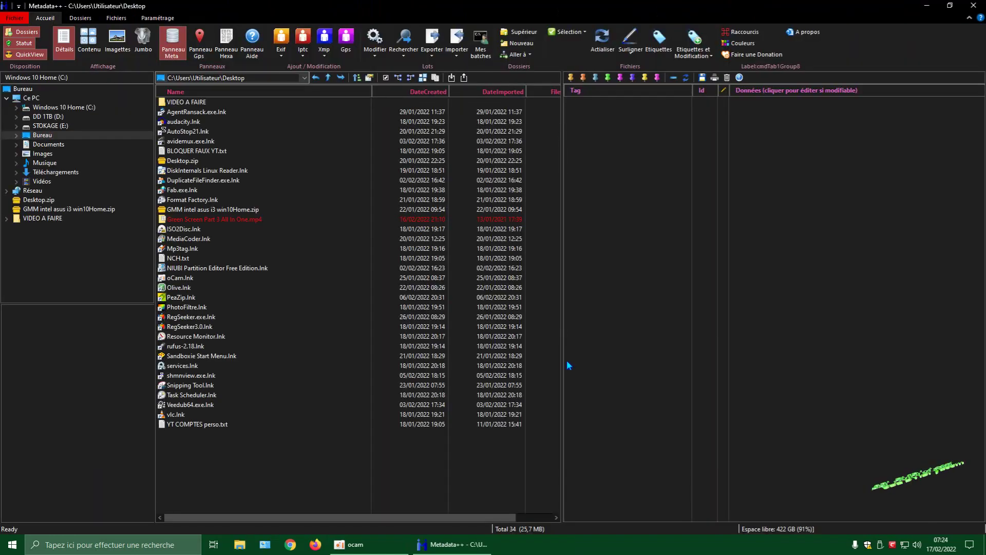
{"action": "left_click", "coordinate": [950, 5]}
{"action": "left_click_drag", "start_coordinate": [903, 9], "coordinate": [869, 365]}
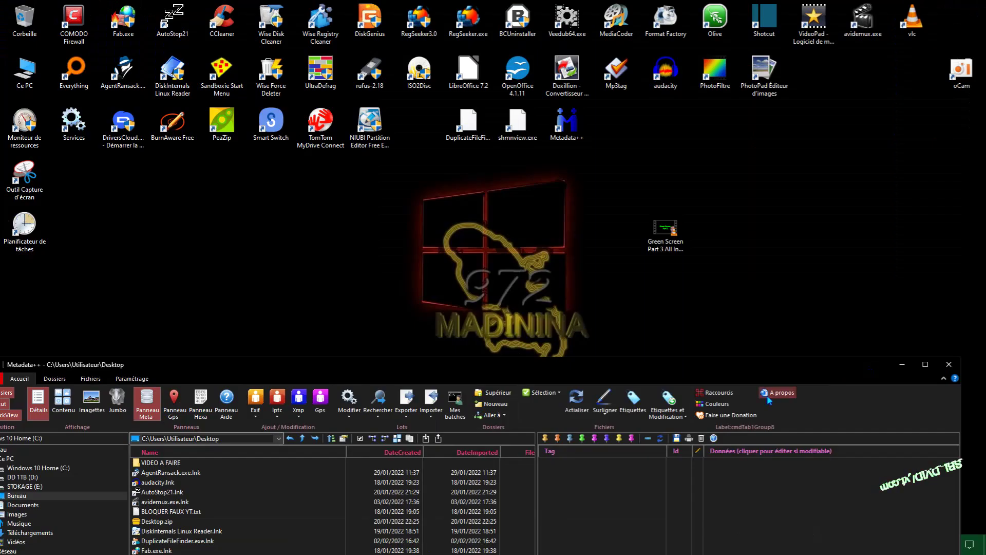
{"action": "double_click", "coordinate": [717, 364]}
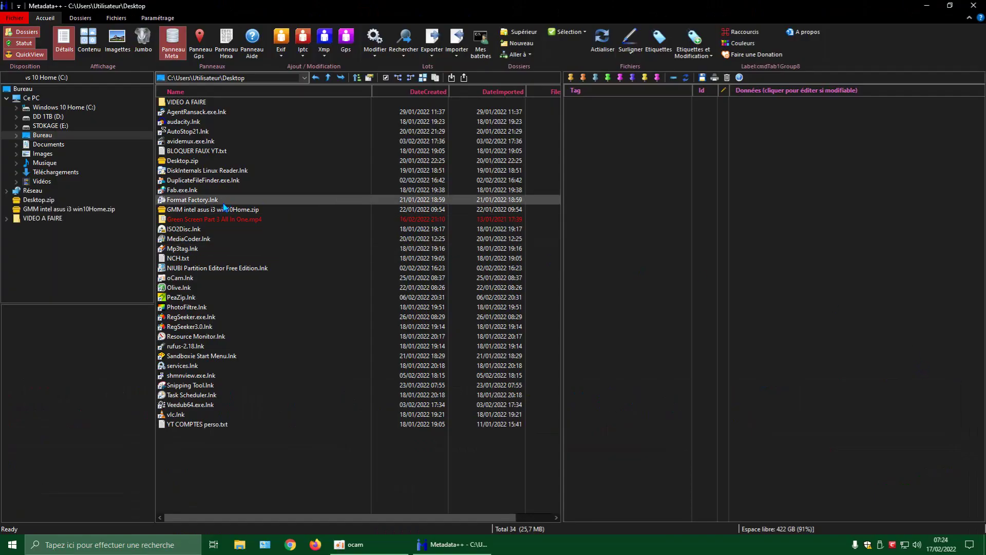
Remove all metadata from Green Screen Part 3 All In One.mp4 again, confirm without a backup copy, and close Metadata++
{"action": "right_click", "coordinate": [235, 219]}
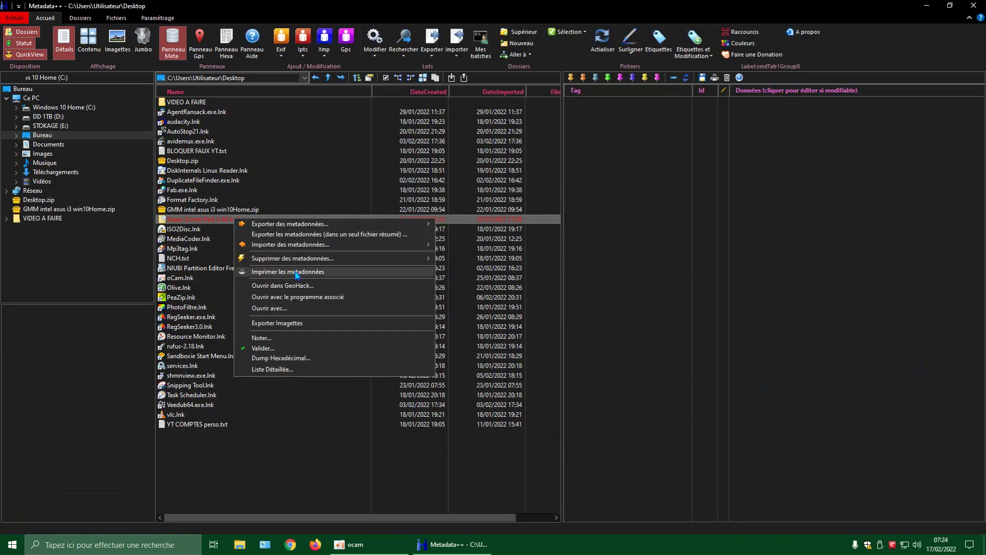
{"action": "mouse_move", "coordinate": [316, 259]}
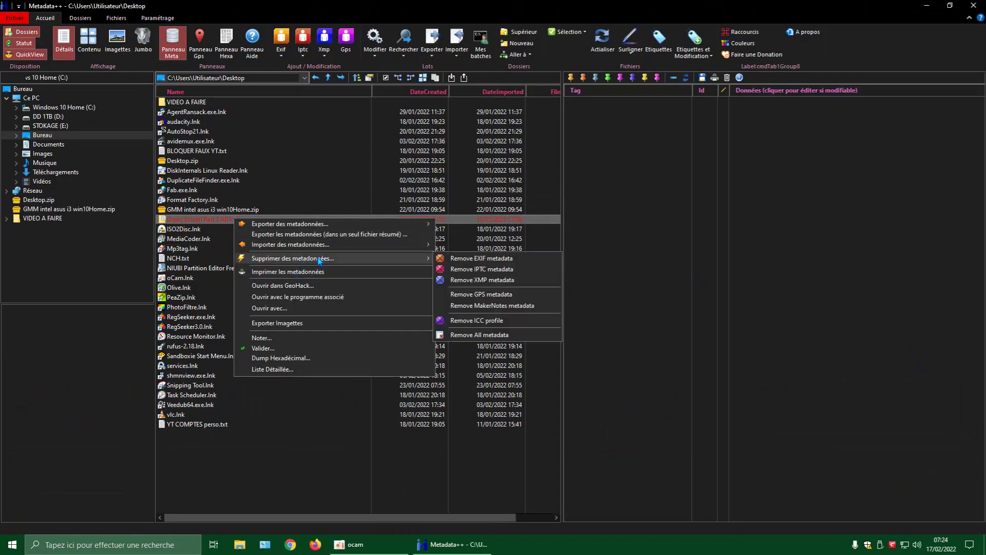
{"action": "left_click", "coordinate": [480, 335]}
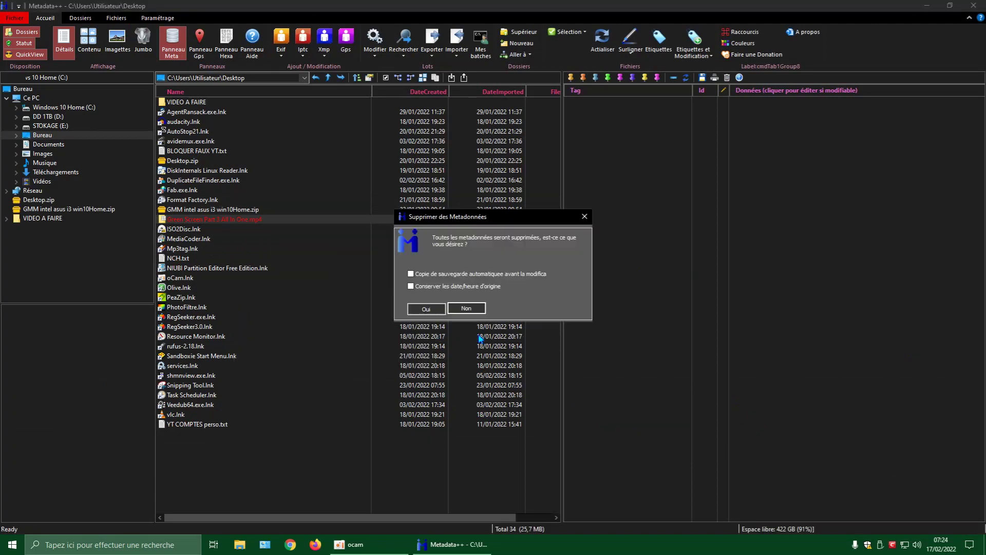
{"action": "left_click", "coordinate": [426, 309]}
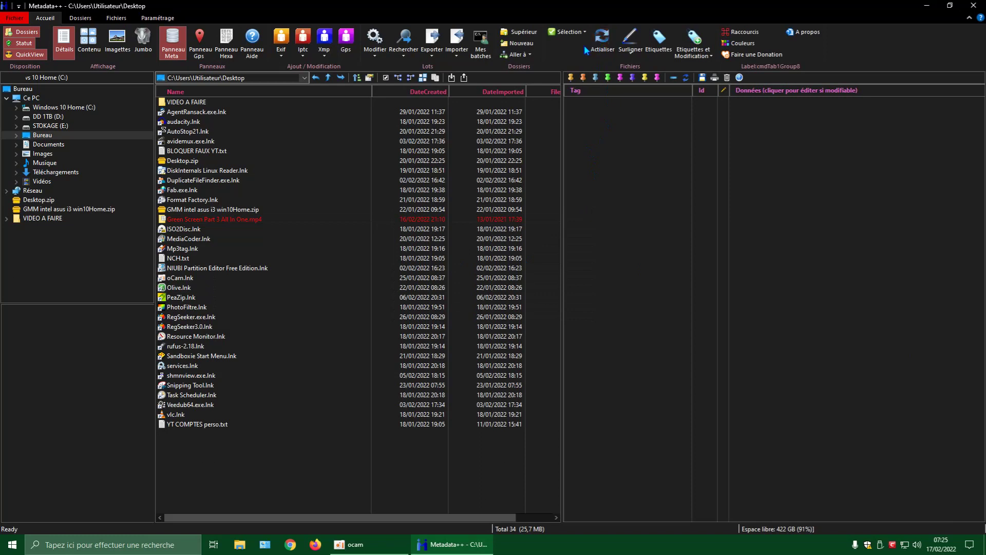
{"action": "left_click", "coordinate": [973, 6]}
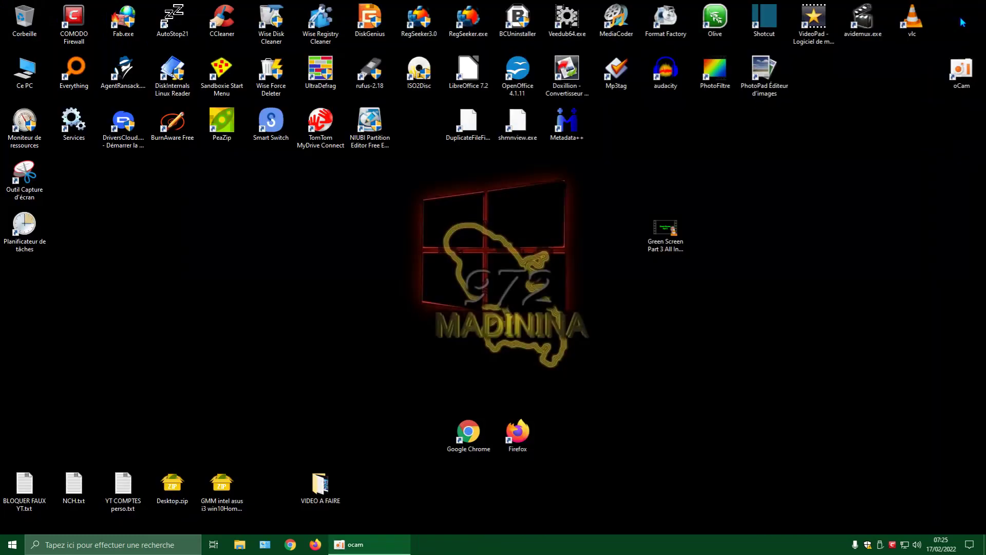
Refresh the desktop and inspect the creation date in the general properties of Green Screen Part 3 All In One.mp4
{"action": "right_click", "coordinate": [778, 260]}
{"action": "left_click", "coordinate": [820, 291]}
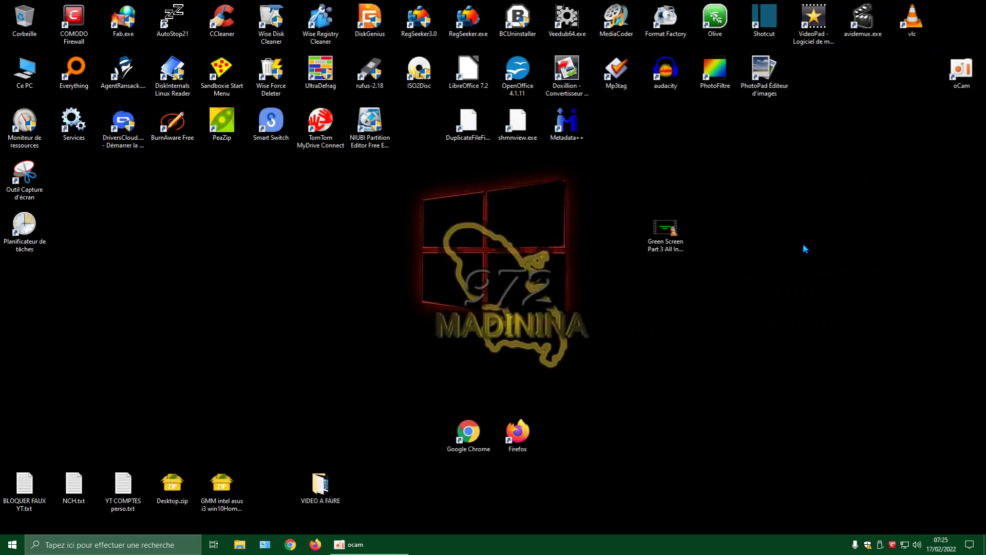
{"action": "right_click", "coordinate": [668, 234]}
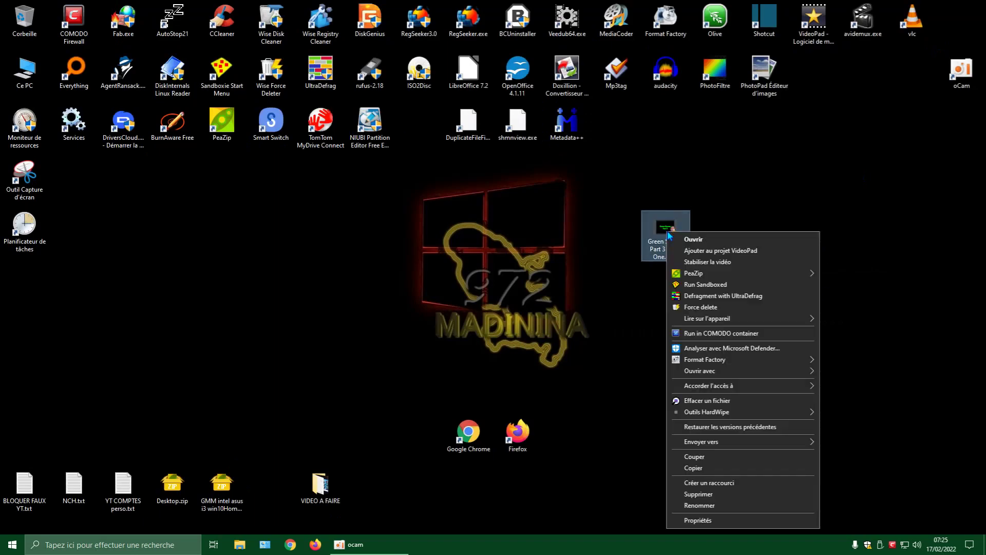
{"action": "left_click", "coordinate": [720, 525]}
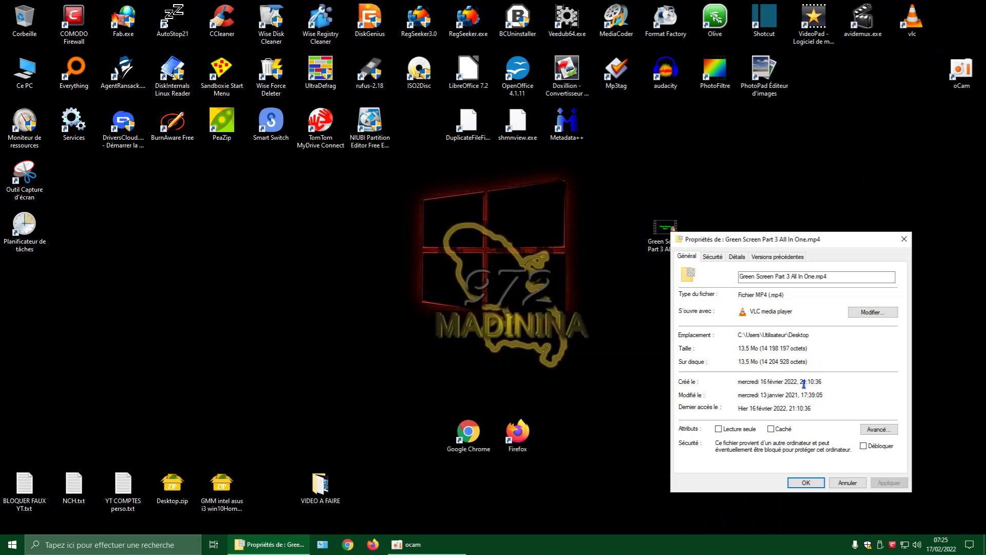
{"action": "left_click_drag", "start_coordinate": [742, 382], "coordinate": [730, 401]}
{"action": "left_click_drag", "start_coordinate": [823, 383], "coordinate": [722, 376]}
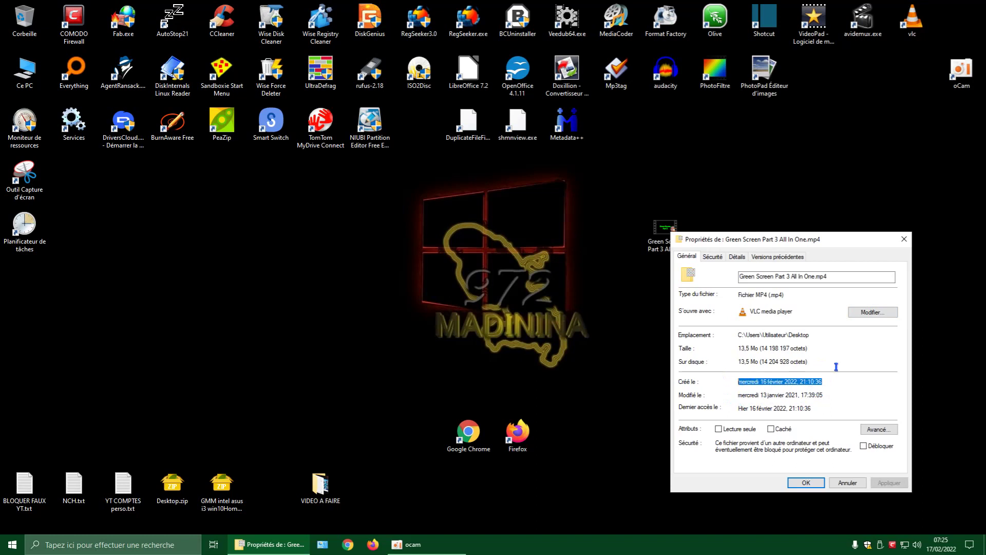
Review the file dates and attributes in the video's detailed properties and close the dialog
{"action": "left_click", "coordinate": [738, 257]}
{"action": "left_click_drag", "start_coordinate": [899, 307], "coordinate": [891, 403]}
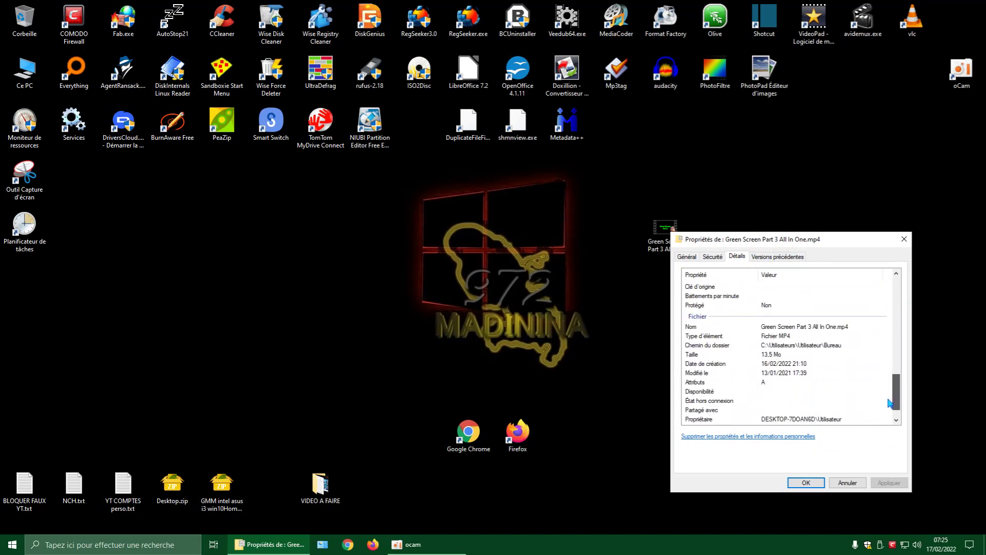
{"action": "left_click", "coordinate": [906, 239]}
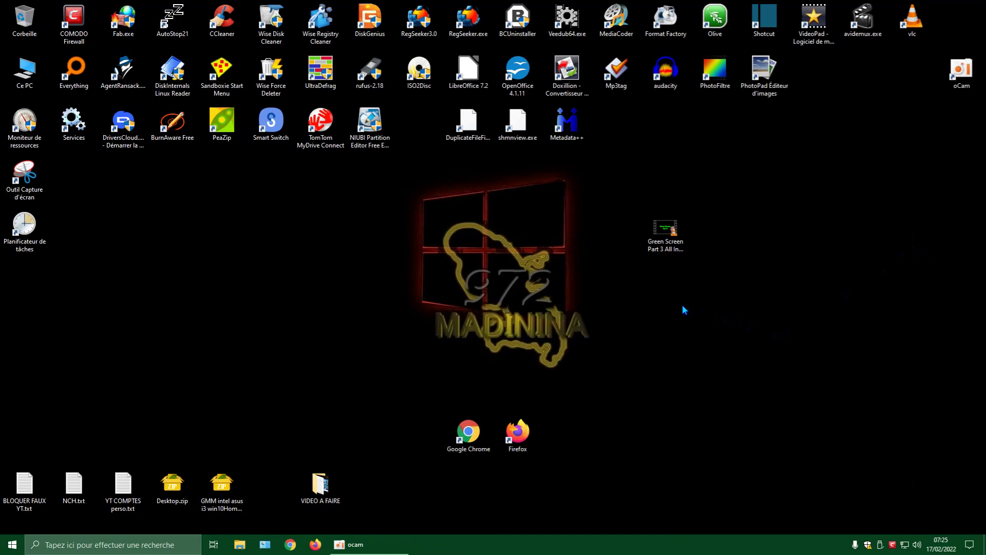
Reopen Metadata++ and select Green Screen Part 3 All In One.mp4 in the Desktop folder
{"action": "double_click", "coordinate": [568, 129]}
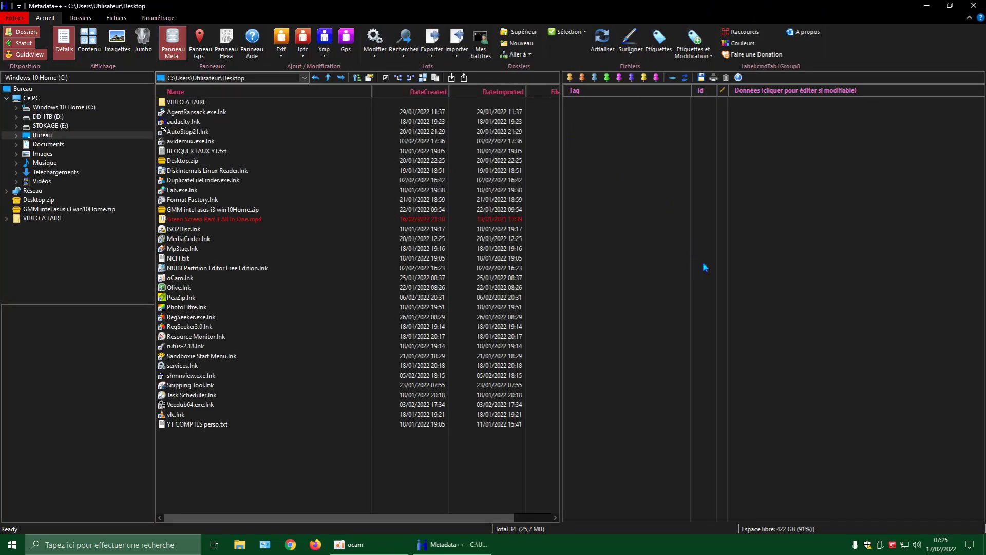
{"action": "left_click", "coordinate": [262, 221]}
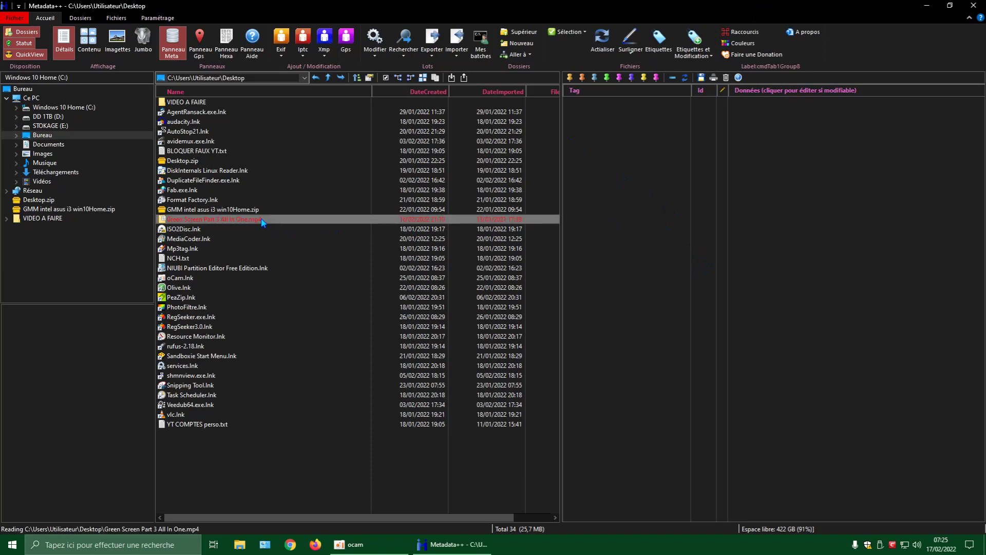
{"action": "left_click", "coordinate": [701, 53]}
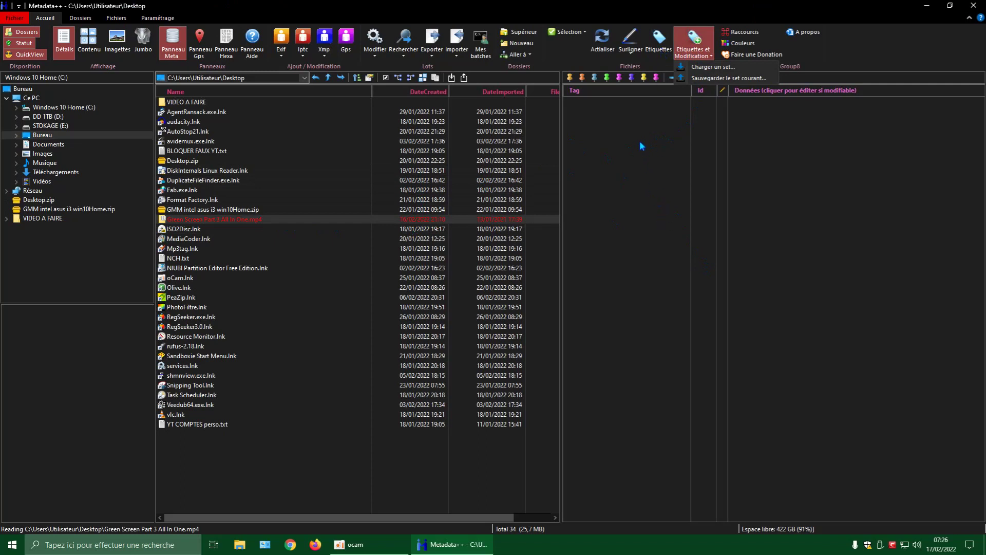
{"action": "left_click", "coordinate": [646, 186]}
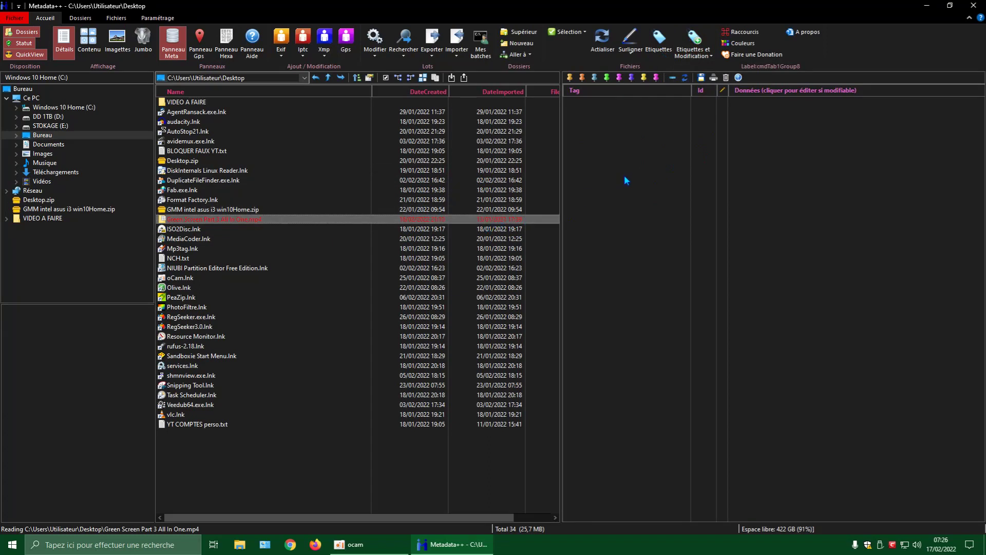
Delete all metadata of the selected video using the metadata pane, confirm without a backup copy, and close Metadata++
{"action": "left_click", "coordinate": [727, 79]}
{"action": "left_click_drag", "start_coordinate": [553, 215], "coordinate": [745, 165]}
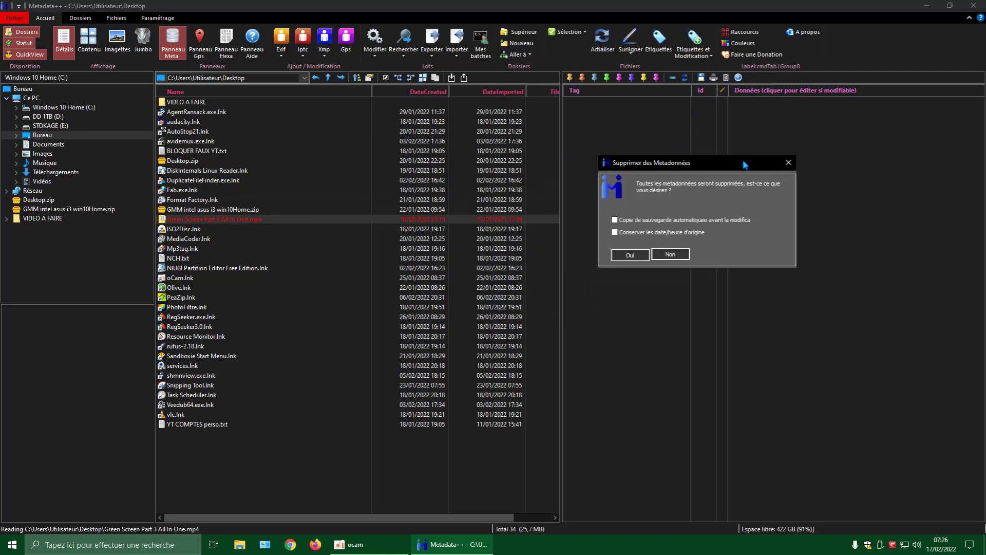
{"action": "left_click", "coordinate": [641, 255]}
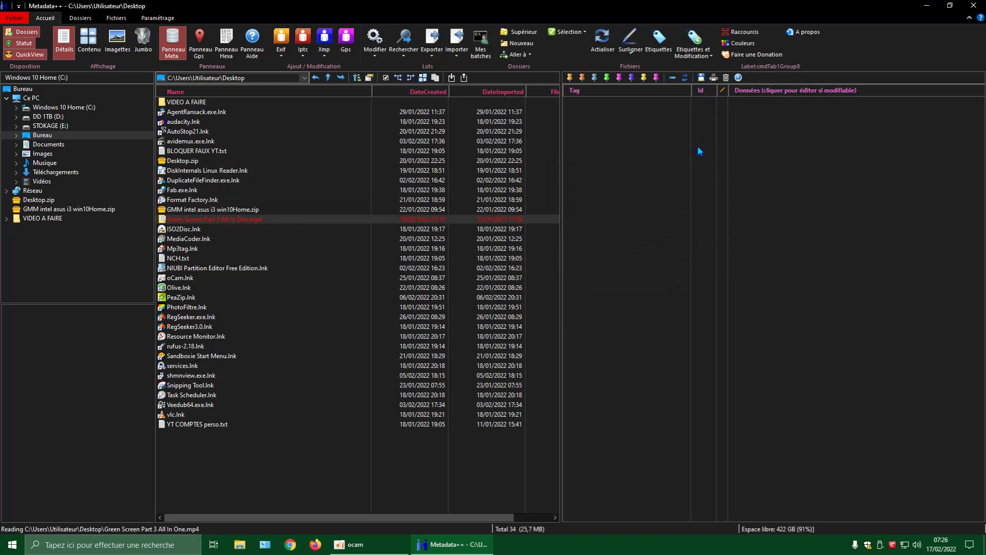
{"action": "left_click", "coordinate": [701, 78]}
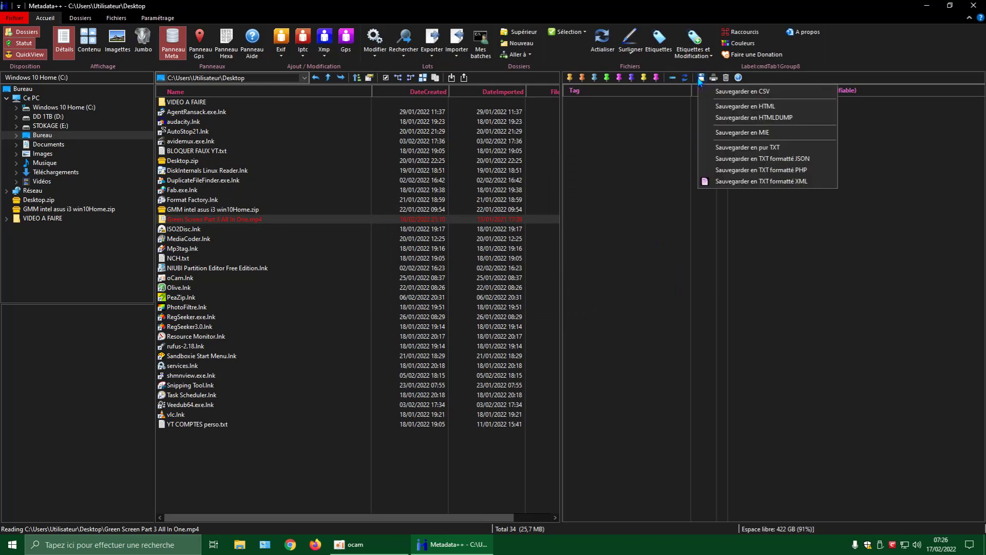
{"action": "left_click", "coordinate": [781, 252]}
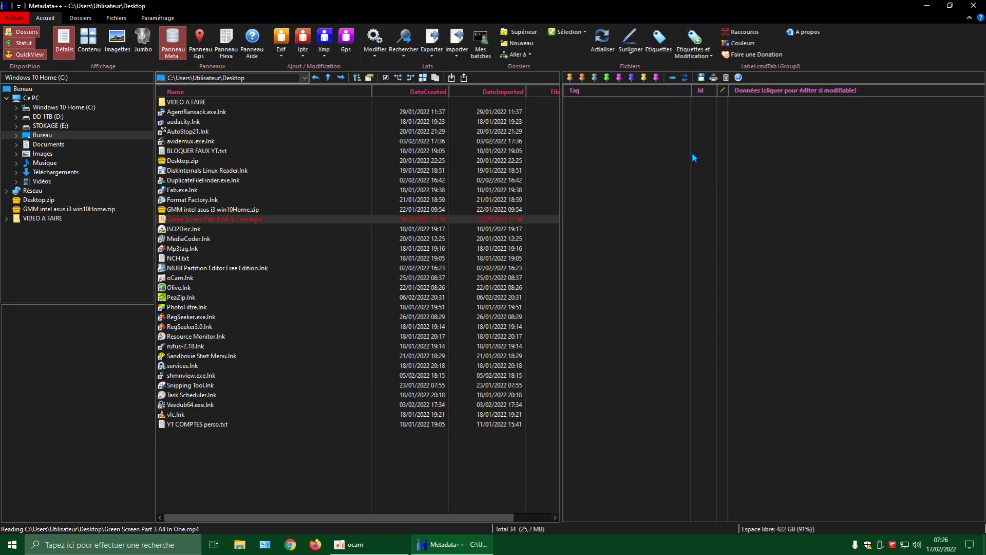
{"action": "left_click", "coordinate": [972, 7]}
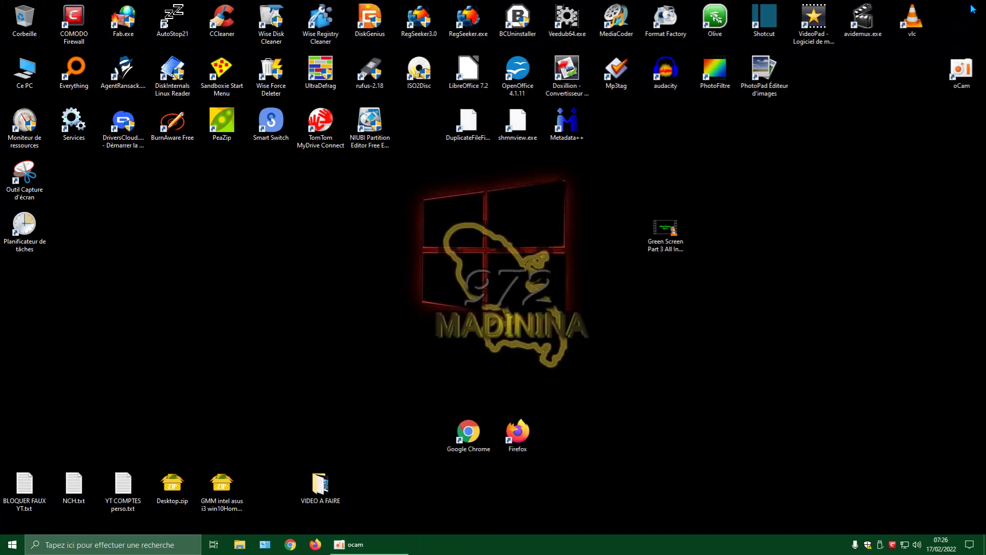
Reopen the general properties of Green Screen Part 3 All In One.mp4, recheck its creation and modification dates, and close them
{"action": "double_click", "coordinate": [666, 232]}
{"action": "right_click", "coordinate": [668, 234]}
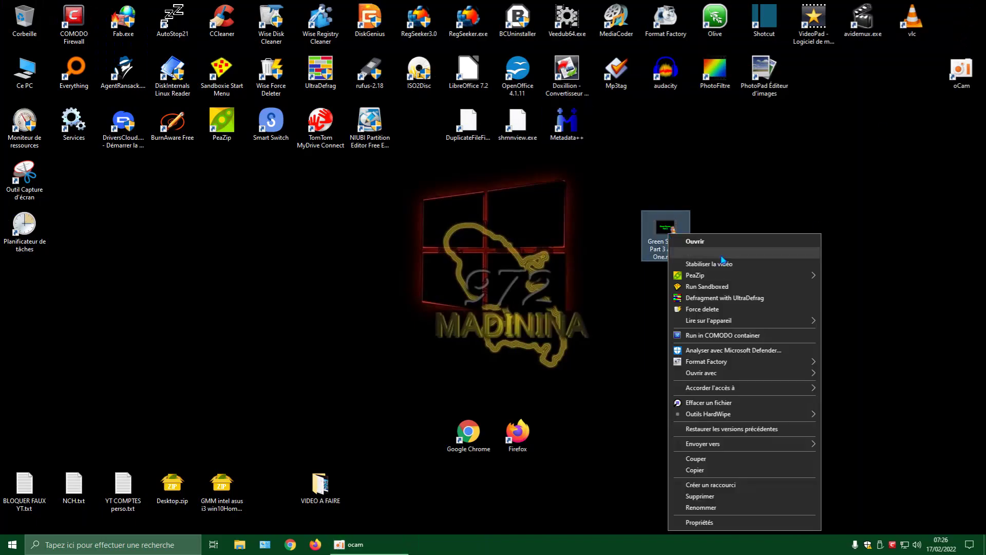
{"action": "left_click", "coordinate": [706, 523]}
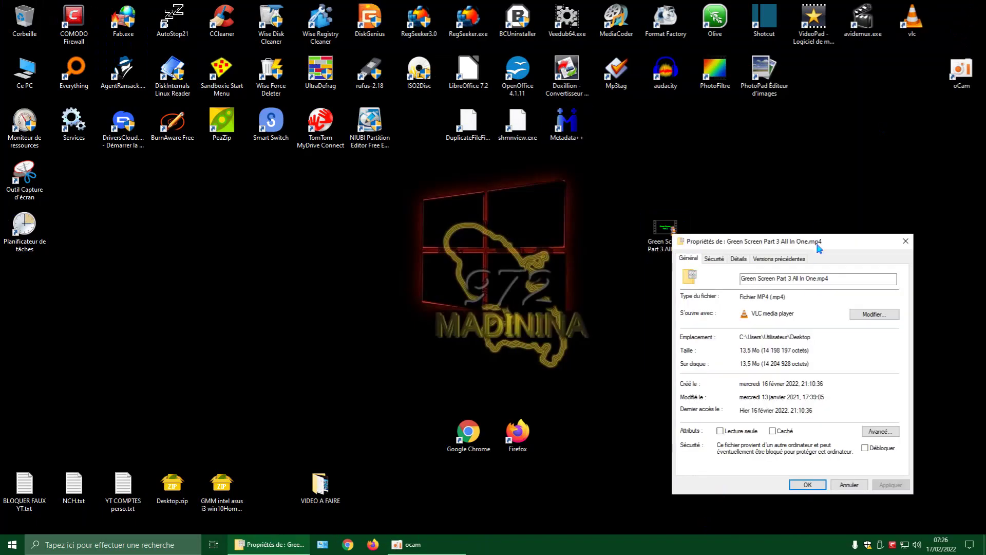
{"action": "left_click_drag", "start_coordinate": [819, 242], "coordinate": [738, 136]}
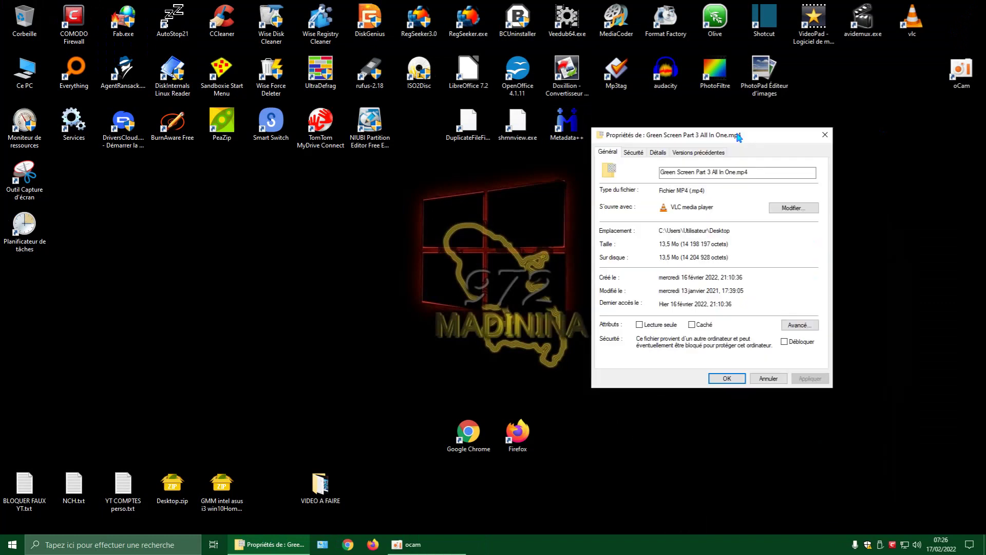
{"action": "left_click_drag", "start_coordinate": [745, 280], "coordinate": [658, 279]}
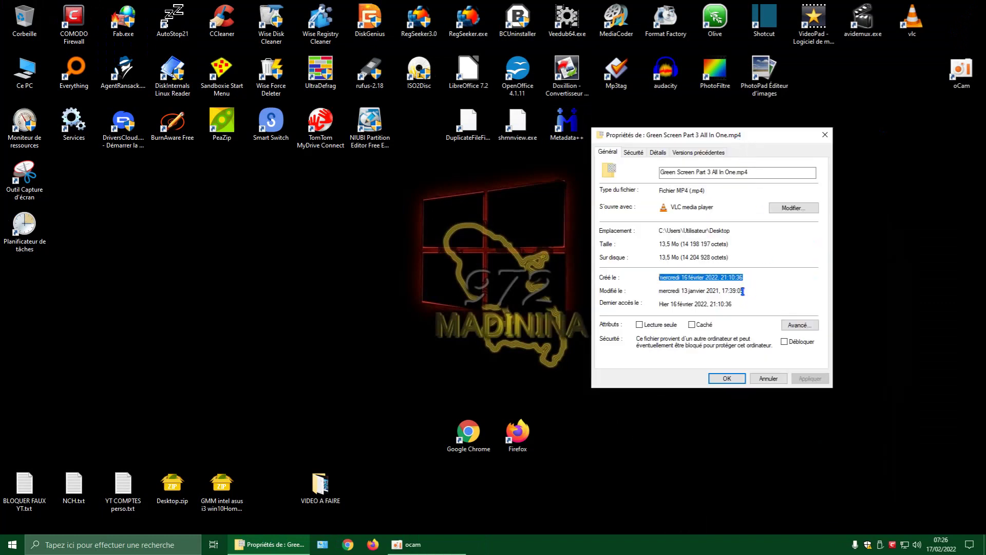
{"action": "left_click_drag", "start_coordinate": [744, 291], "coordinate": [663, 291]}
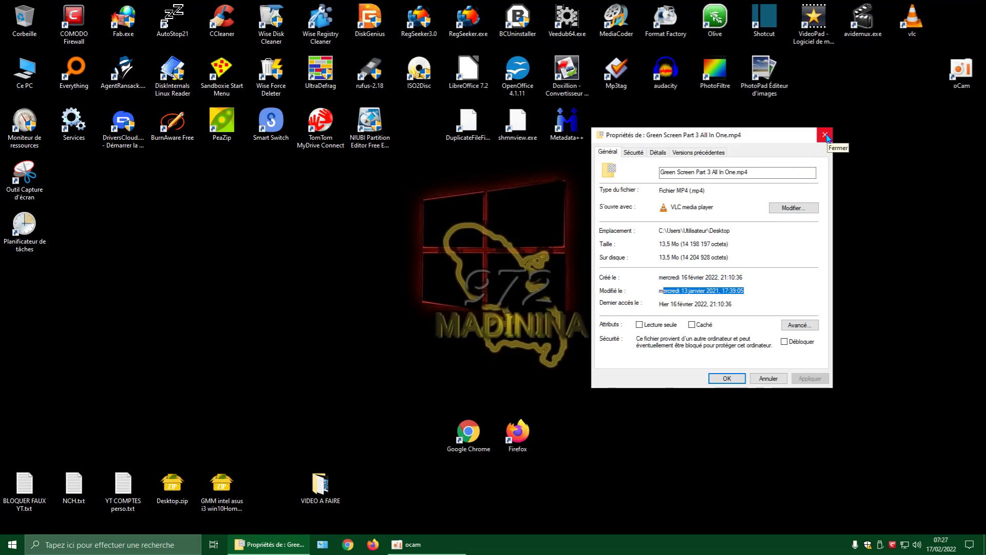
{"action": "left_click", "coordinate": [827, 137]}
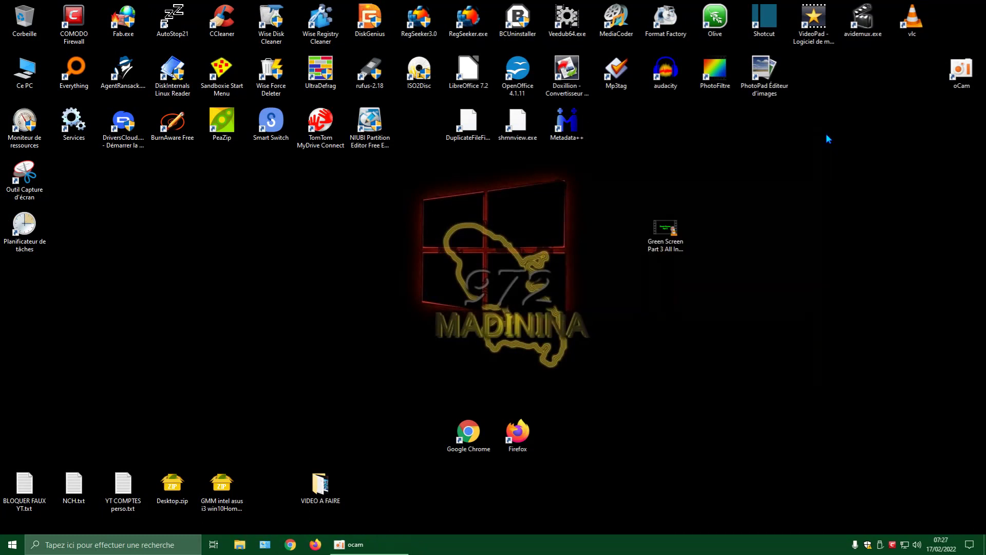
Delete Green Screen Part 3 All In One.mp4 from the desktop
{"action": "right_click", "coordinate": [674, 239]}
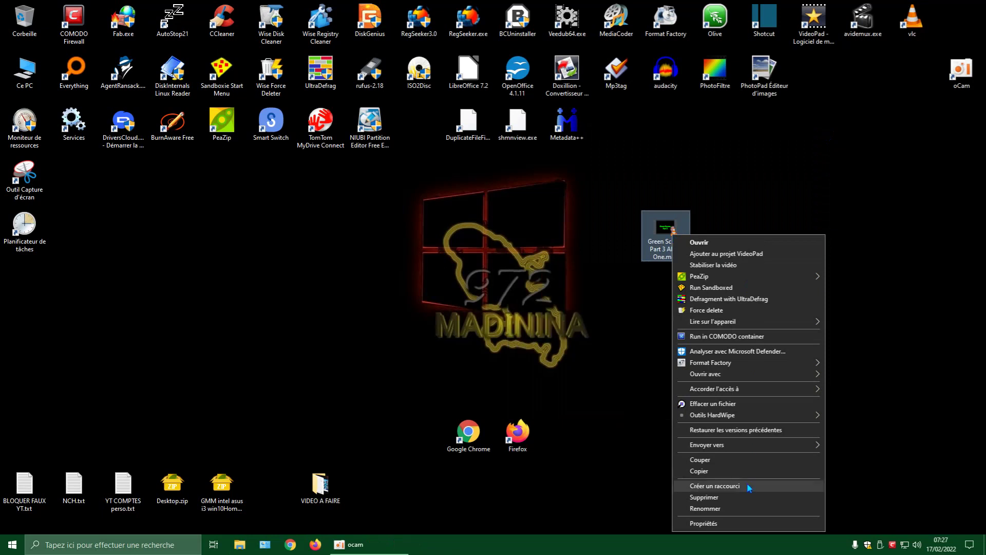
{"action": "left_click", "coordinate": [721, 499]}
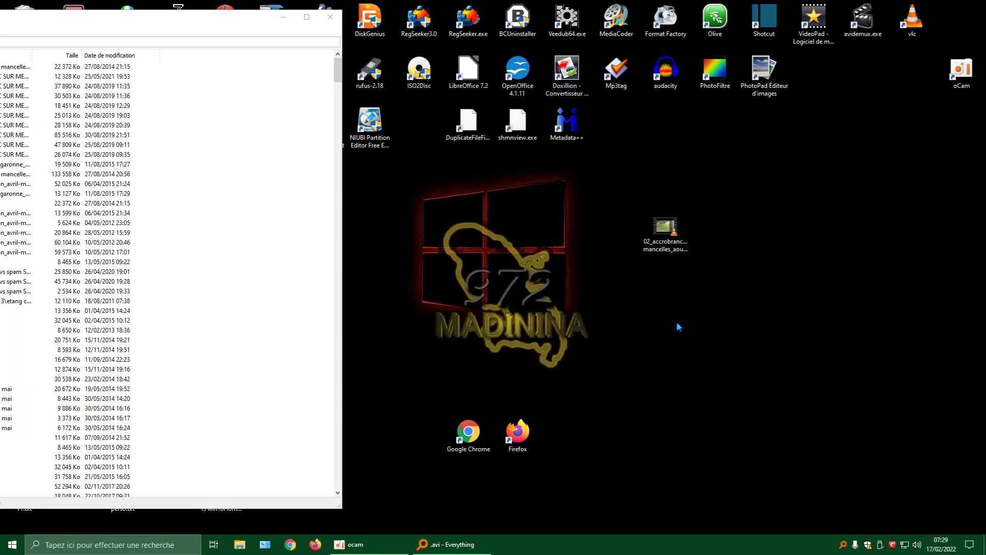
Refresh the desktop and select the video 02_accrobranche_alpes mancelles_aout 2014.avi
{"action": "right_click", "coordinate": [677, 322]}
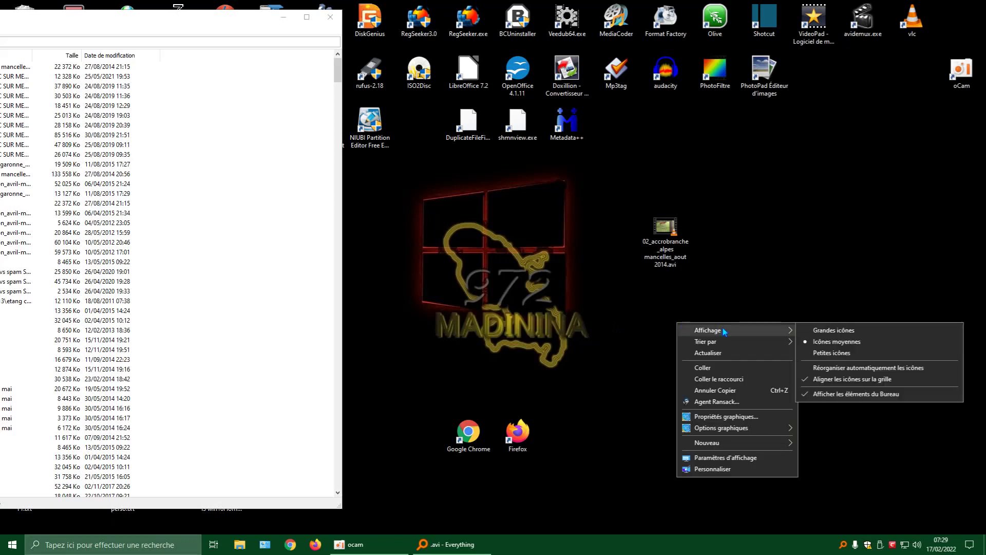
{"action": "left_click", "coordinate": [714, 353]}
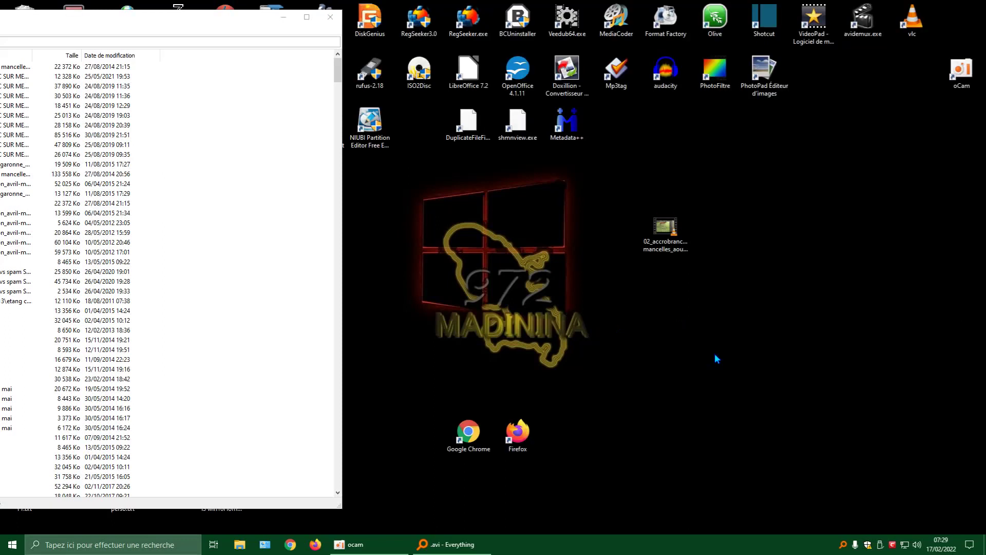
{"action": "left_click", "coordinate": [664, 241]}
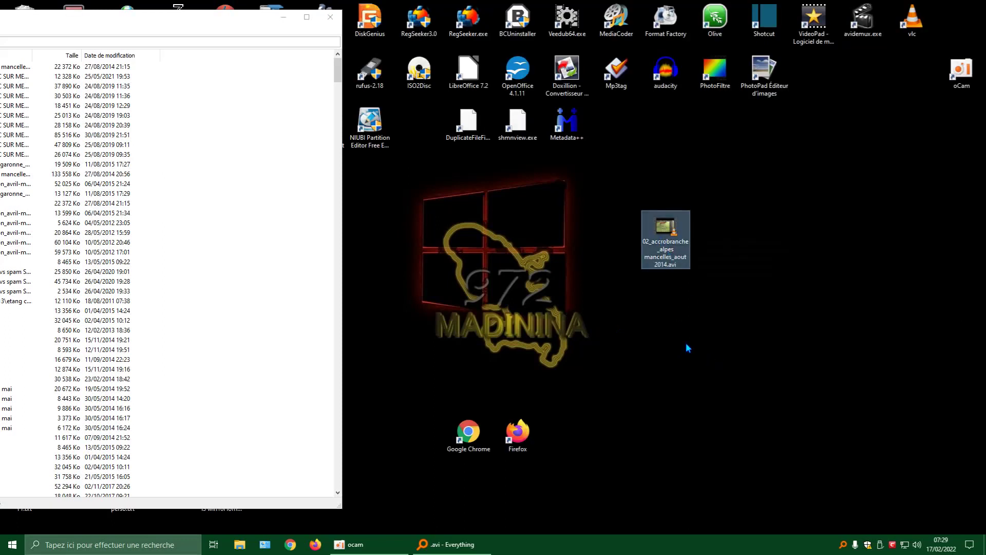
Open the general properties of 02_accrobranche_alpes mancelles_aout 2014.avi and check its creation and modification dates
{"action": "right_click", "coordinate": [666, 250]}
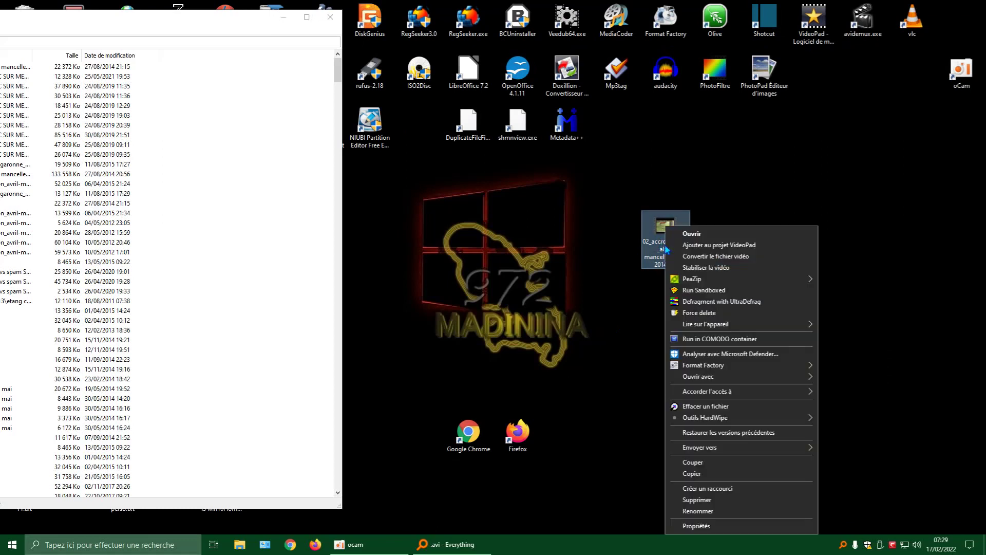
{"action": "left_click", "coordinate": [701, 524]}
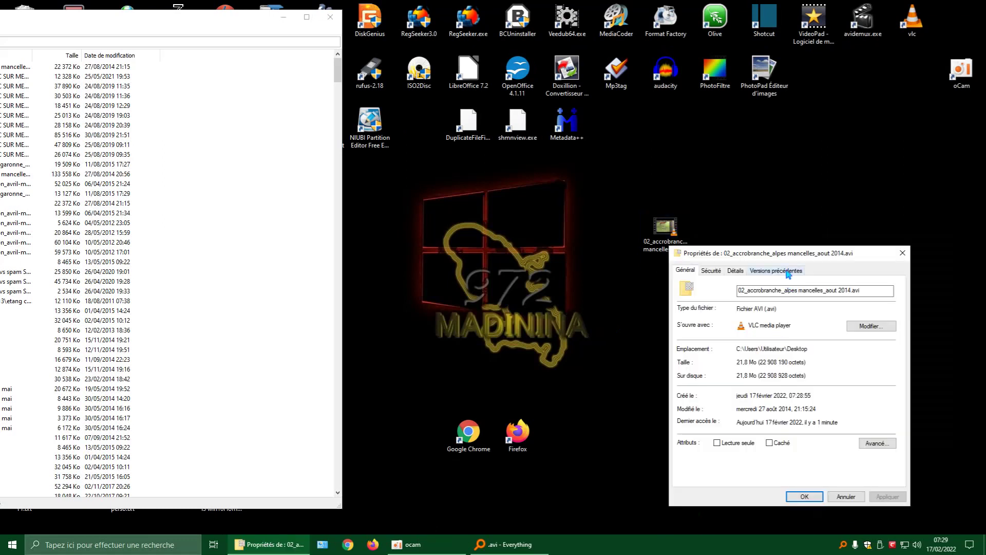
{"action": "left_click_drag", "start_coordinate": [796, 254], "coordinate": [721, 170]}
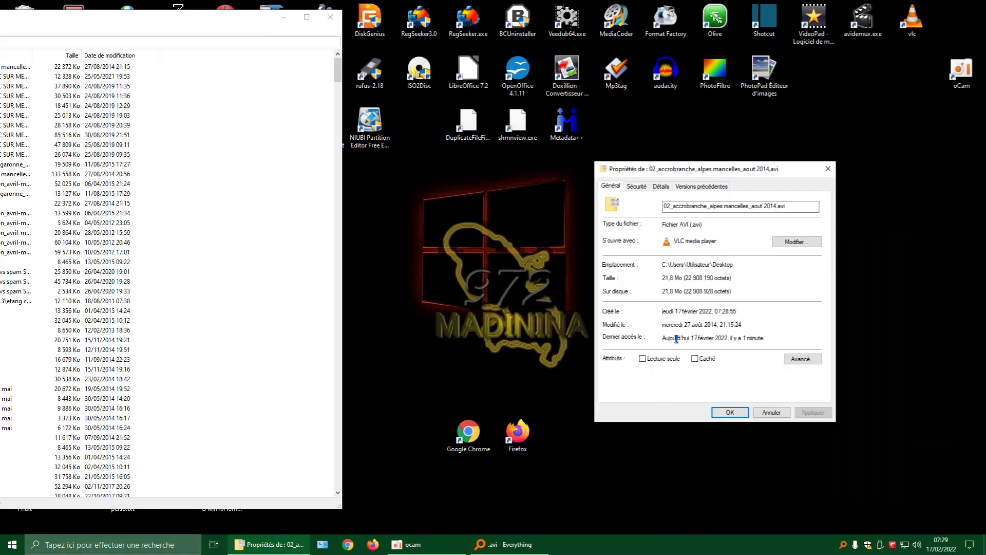
{"action": "left_click_drag", "start_coordinate": [738, 312], "coordinate": [659, 312]}
{"action": "left_click_drag", "start_coordinate": [754, 325], "coordinate": [657, 326]}
Examine the AVI video's detailed properties, including its name, creation date, modification date and attributes, and close the properties
{"action": "left_click", "coordinate": [661, 186]}
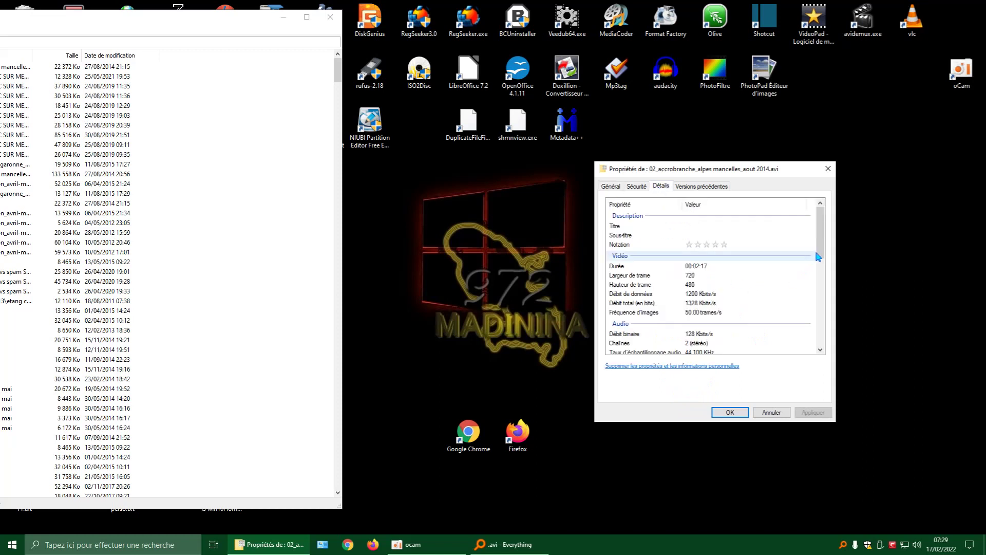
{"action": "left_click_drag", "start_coordinate": [820, 251], "coordinate": [822, 334]}
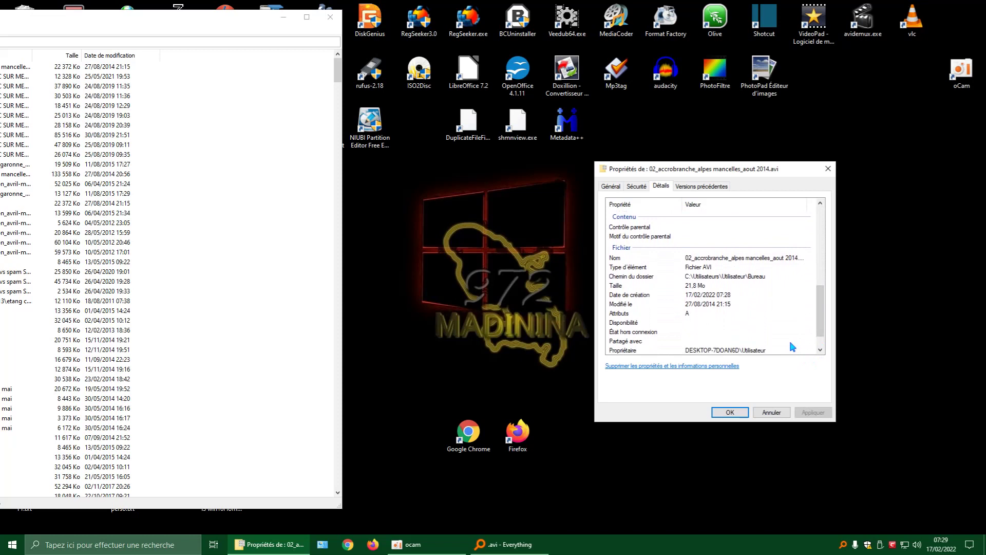
{"action": "left_click", "coordinate": [729, 258]}
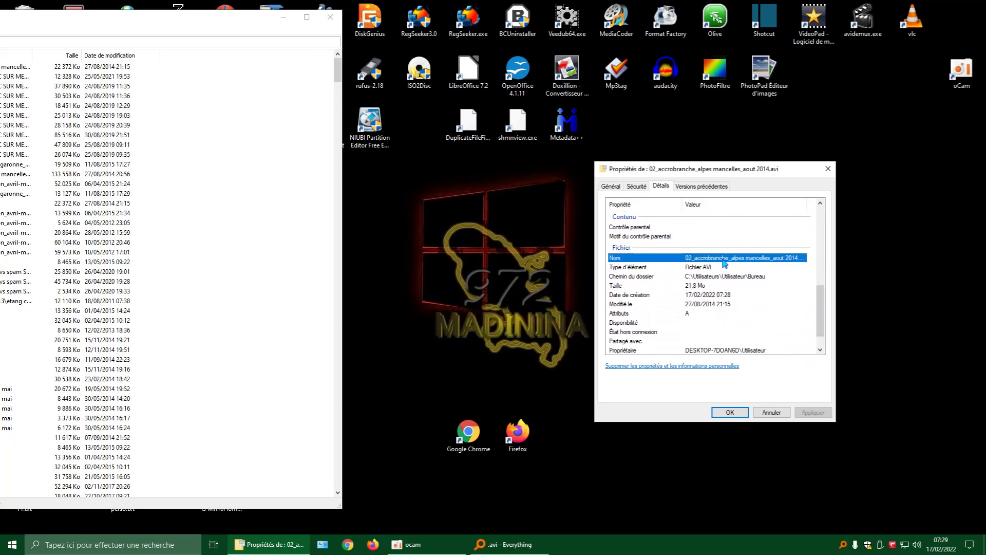
{"action": "left_click", "coordinate": [707, 296]}
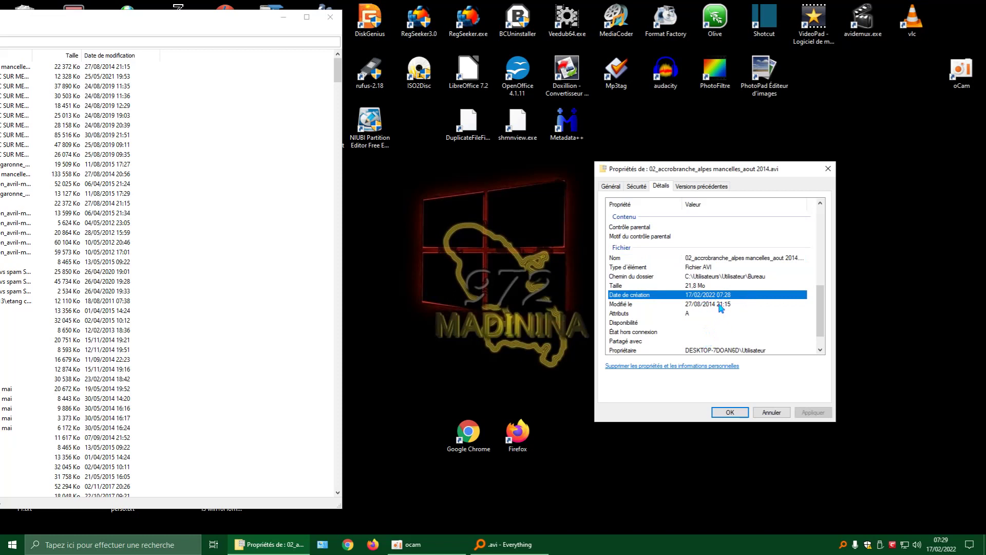
{"action": "left_click", "coordinate": [720, 306]}
{"action": "left_click", "coordinate": [676, 313]}
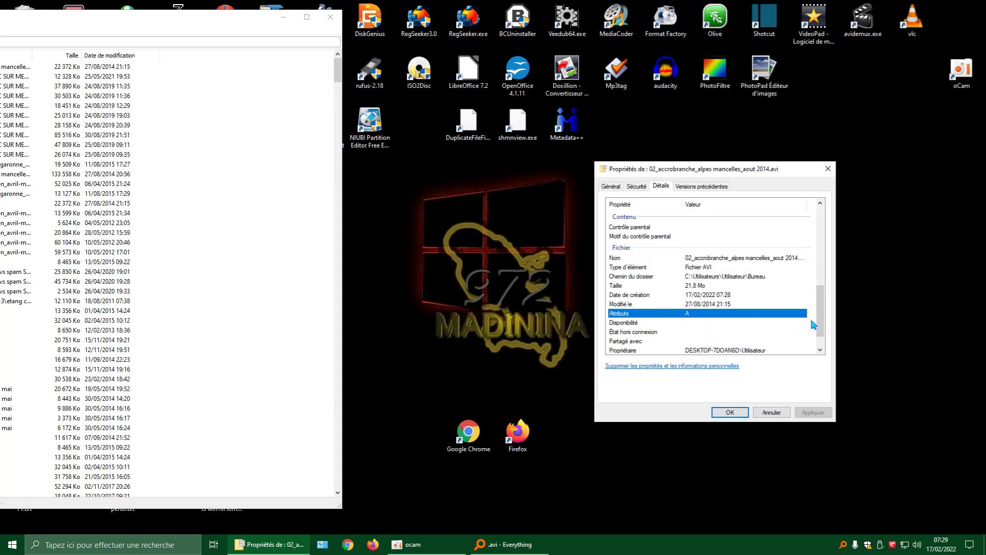
{"action": "left_click_drag", "start_coordinate": [821, 324], "coordinate": [821, 331]}
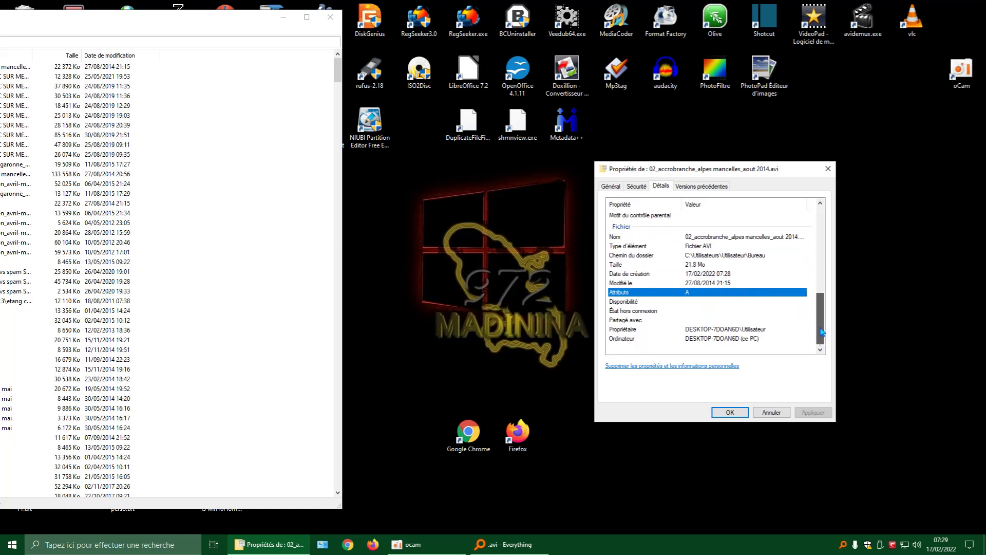
{"action": "scroll", "coordinate": [821, 331], "scroll_direction": "up", "scroll_amount": 1}
{"action": "left_click", "coordinate": [828, 169]}
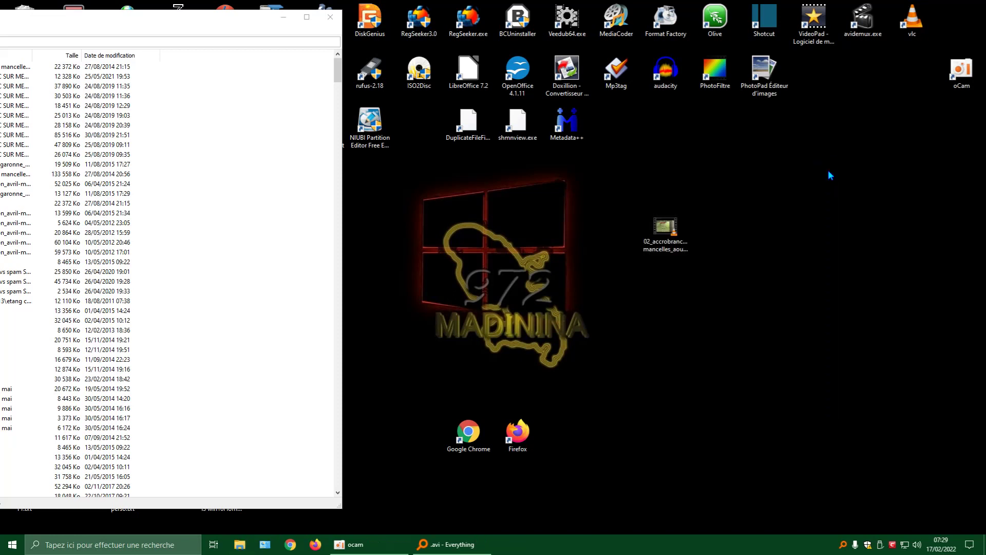
Launch Metadata++, select 02_accrobranche_alpes mancelles_aout 2014.avi in the desktop folder, and dismiss the COMODO Firewall notification
{"action": "left_click", "coordinate": [567, 129]}
{"action": "double_click", "coordinate": [566, 124]}
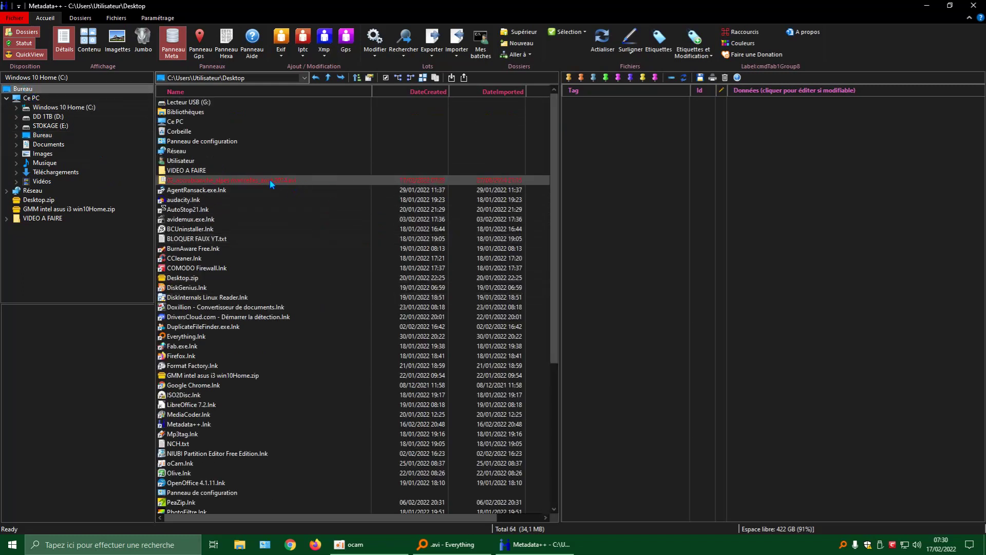
{"action": "left_click", "coordinate": [280, 184]}
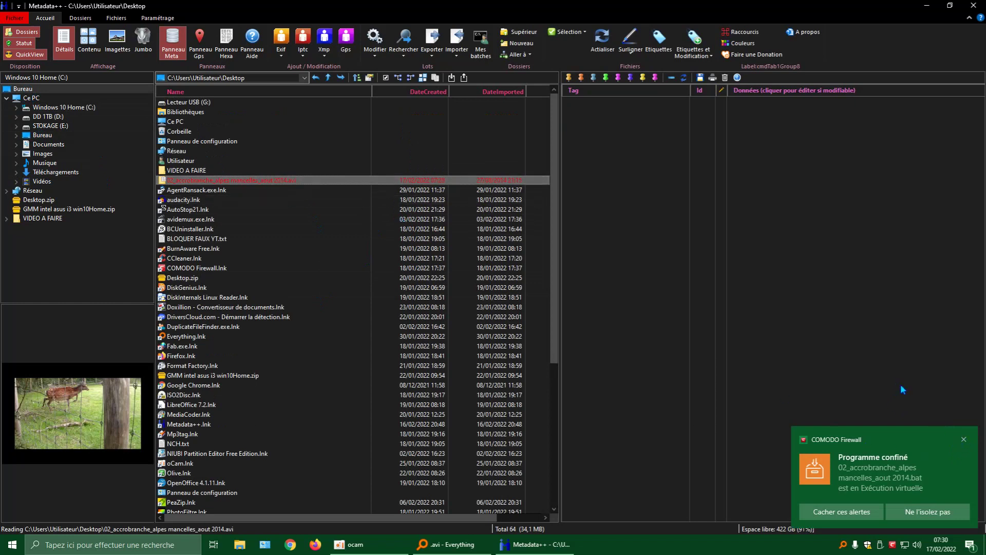
{"action": "left_click", "coordinate": [965, 440]}
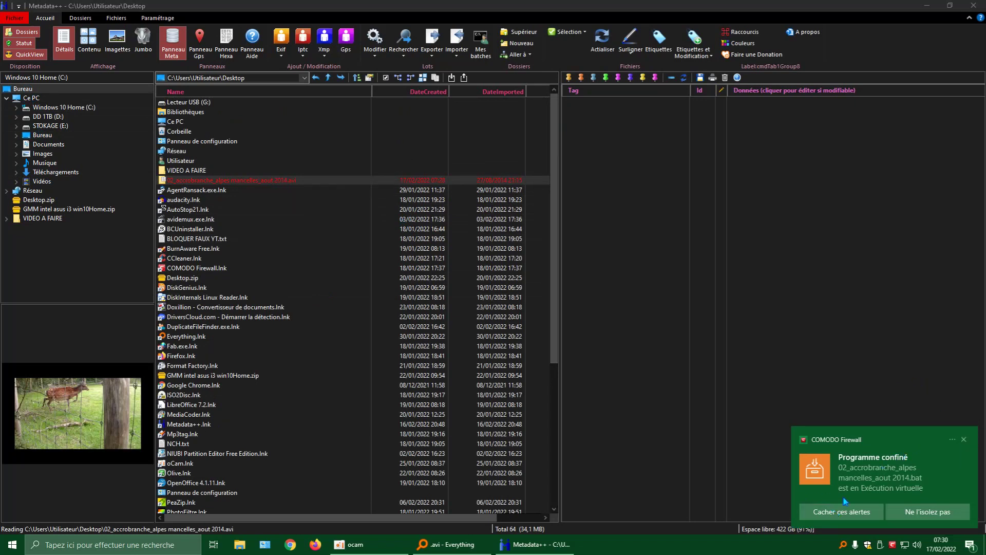
{"action": "left_click", "coordinate": [964, 441]}
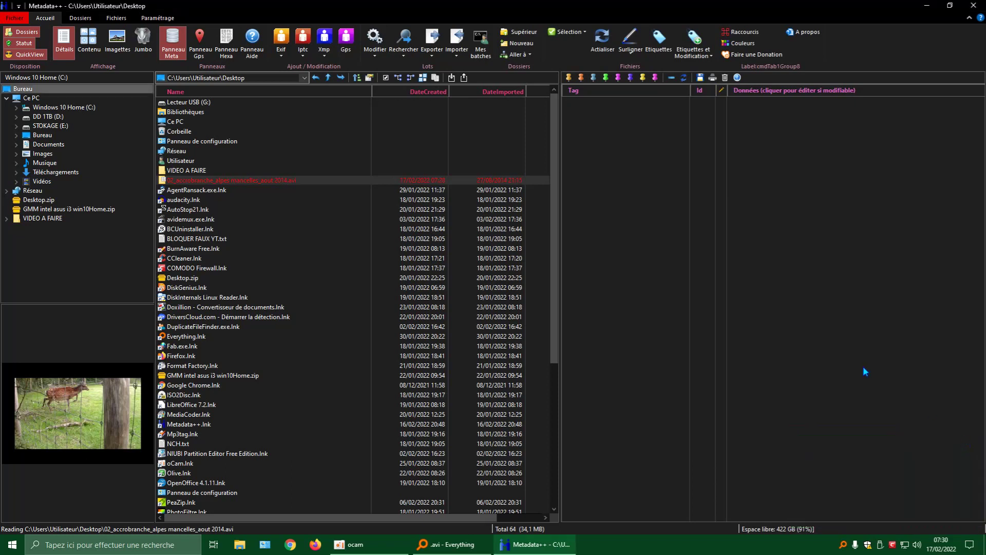
Remove all metadata from the selected AVI file, confirming without a backup copy or preserving the original date and time
{"action": "right_click", "coordinate": [291, 184]}
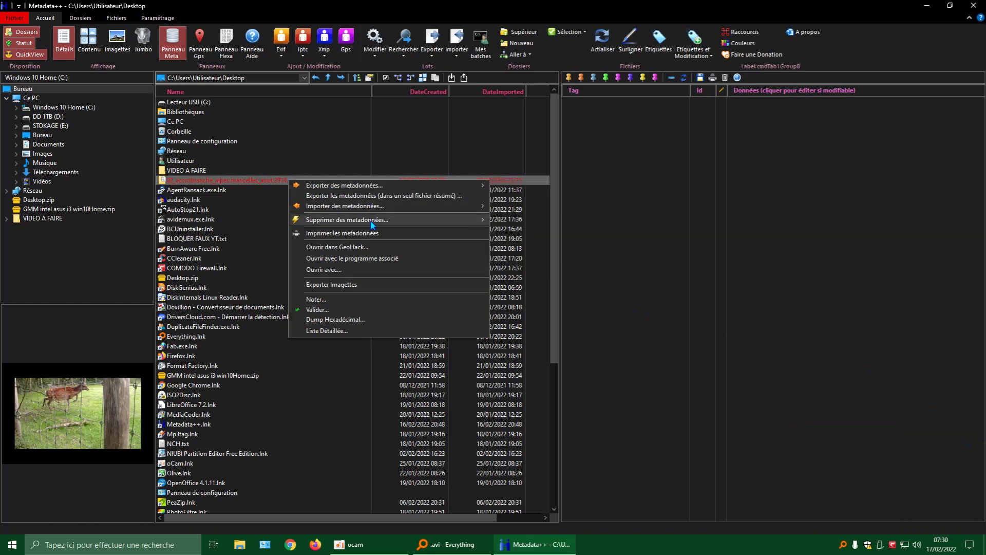
{"action": "mouse_move", "coordinate": [377, 224]}
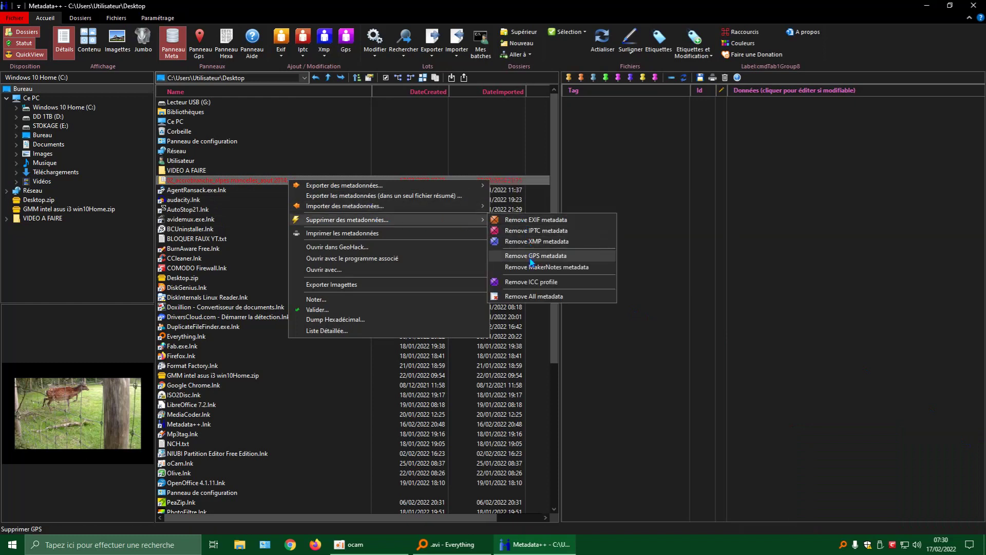
{"action": "left_click", "coordinate": [545, 299]}
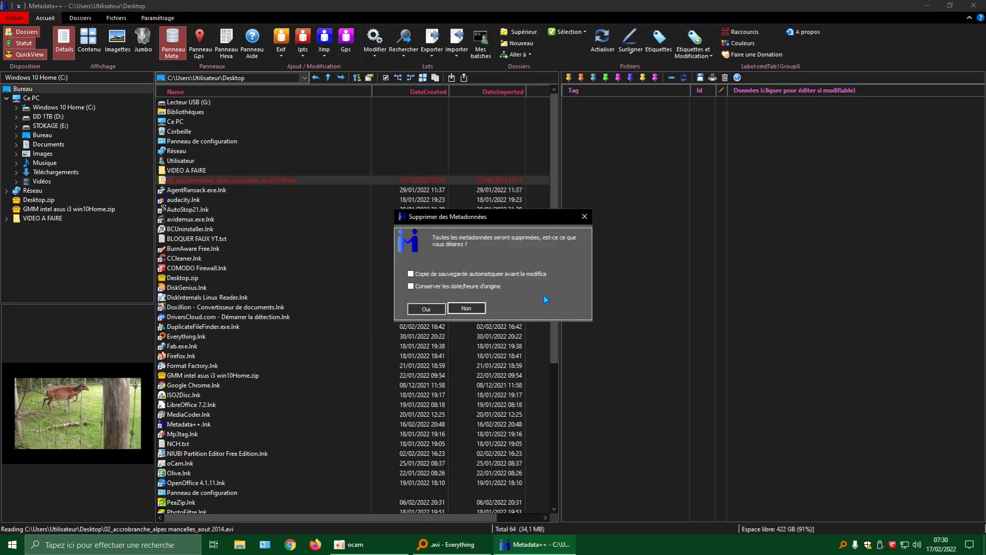
{"action": "left_click_drag", "start_coordinate": [523, 220], "coordinate": [721, 212]}
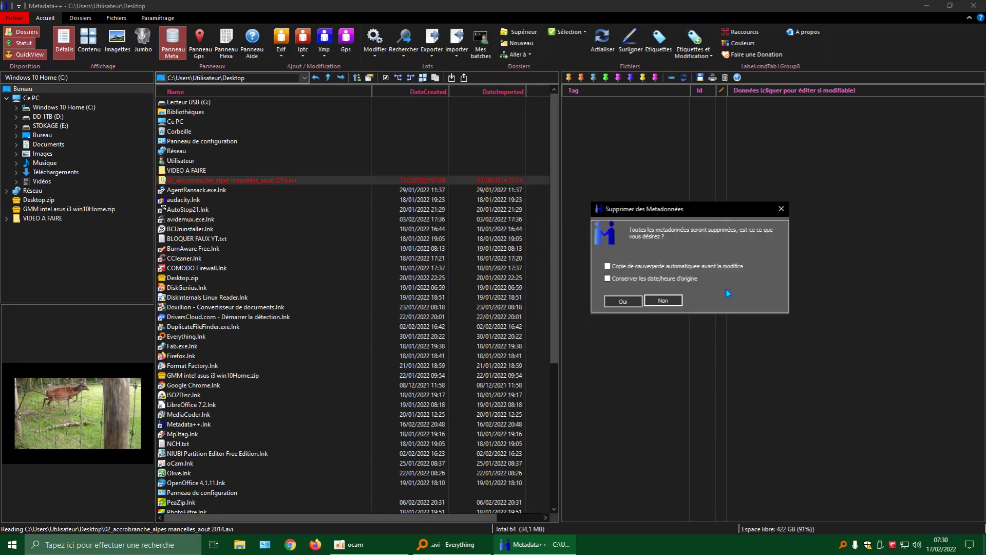
{"action": "left_click", "coordinate": [623, 302]}
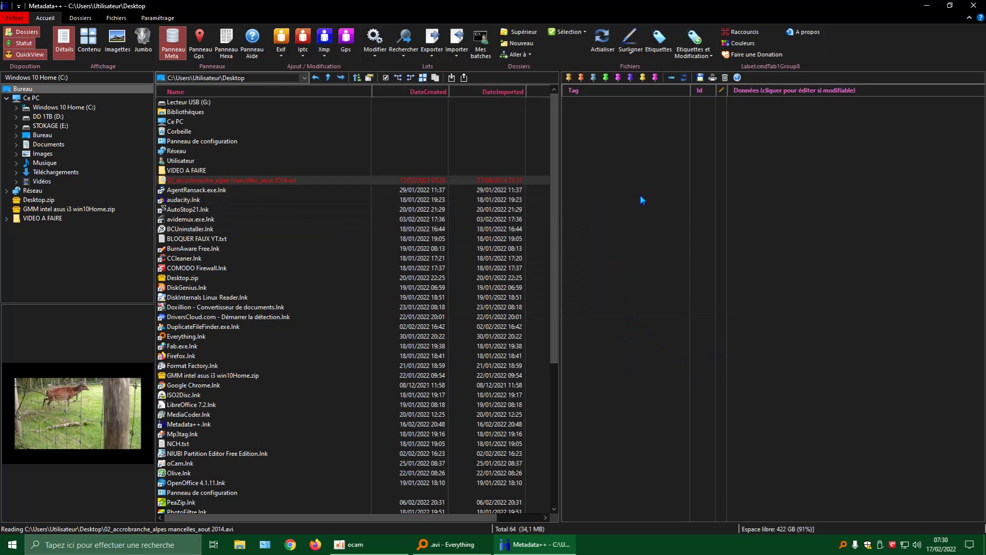
Repeat the full metadata deletion for the AVI video from the metadata pane, confirm without a backup, and close Metadata++
{"action": "left_click", "coordinate": [725, 78]}
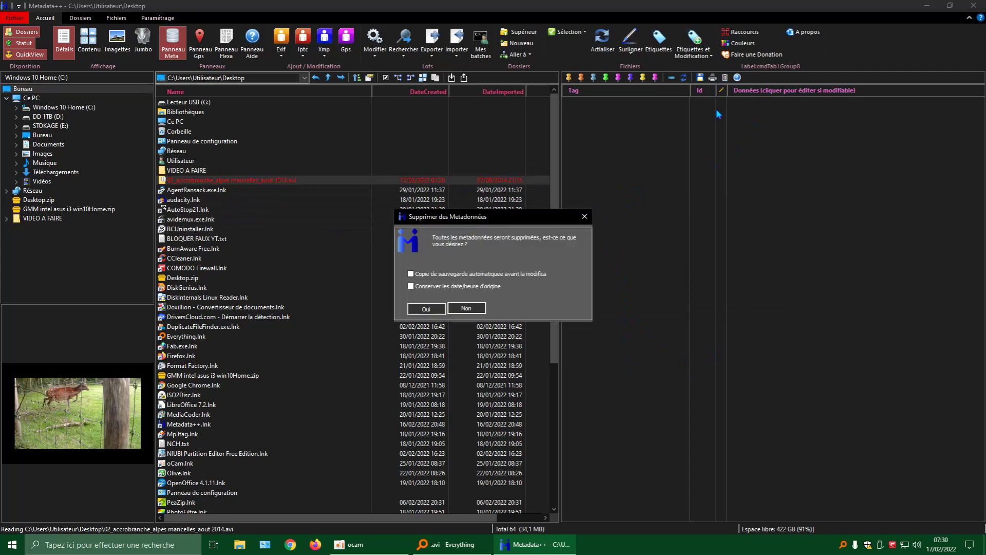
{"action": "left_click", "coordinate": [424, 310]}
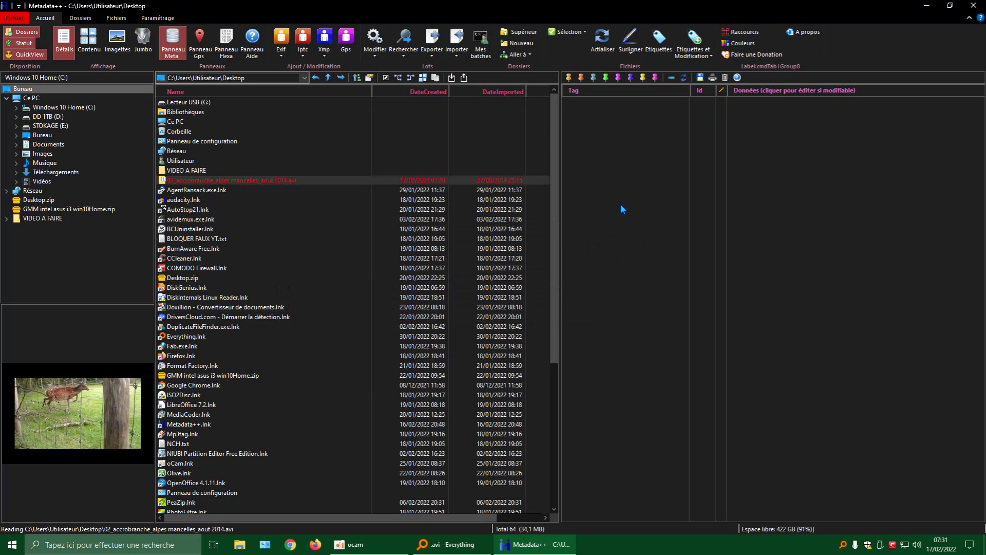
{"action": "left_click", "coordinate": [973, 6]}
Refresh the desktop, reopen the AVI video's general properties, and recheck its creation and modification dates
{"action": "right_click", "coordinate": [798, 230]}
{"action": "mouse_move", "coordinate": [822, 238]}
{"action": "left_click", "coordinate": [683, 303]}
{"action": "right_click", "coordinate": [663, 228]}
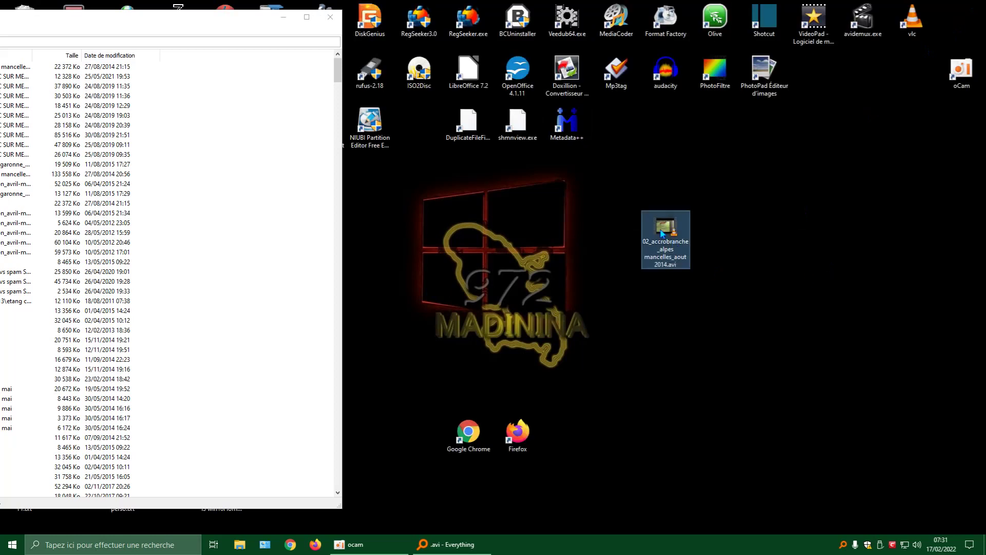
{"action": "left_click", "coordinate": [705, 525]}
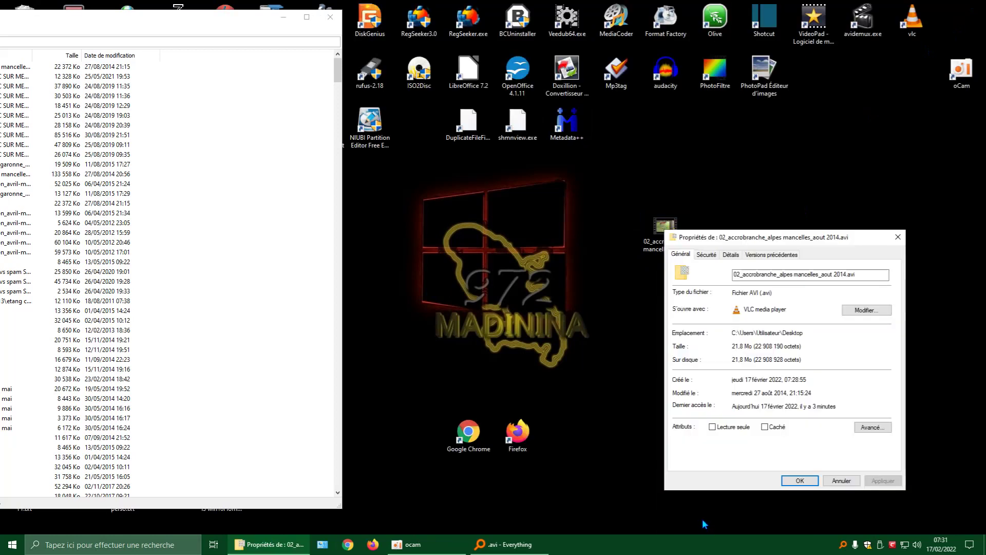
{"action": "left_click_drag", "start_coordinate": [779, 243], "coordinate": [663, 156]}
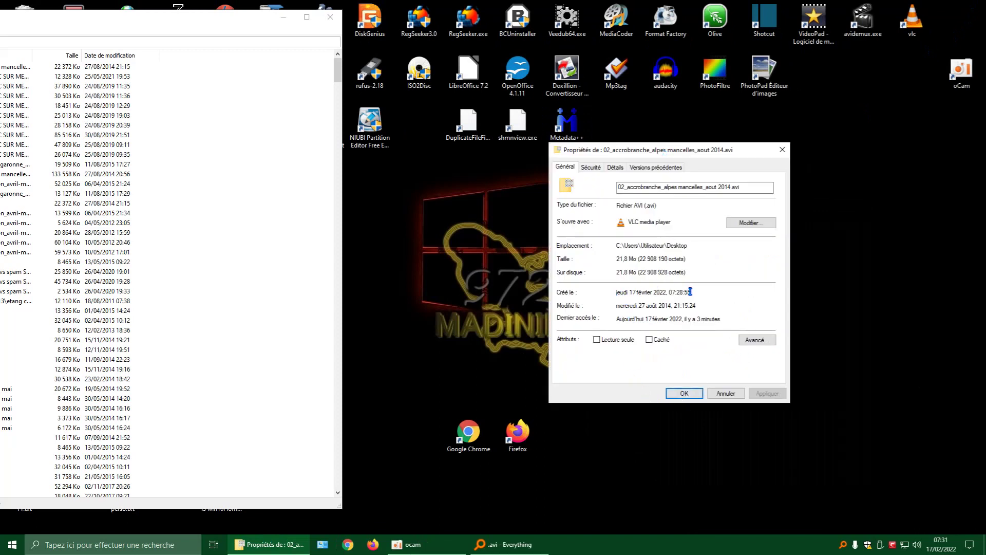
{"action": "left_click_drag", "start_coordinate": [691, 292], "coordinate": [613, 292]}
{"action": "left_click_drag", "start_coordinate": [695, 307], "coordinate": [604, 307]}
{"action": "left_click", "coordinate": [733, 296]}
Recheck the creation date in the AVI video's detailed properties and close the properties
{"action": "left_click", "coordinate": [616, 168]}
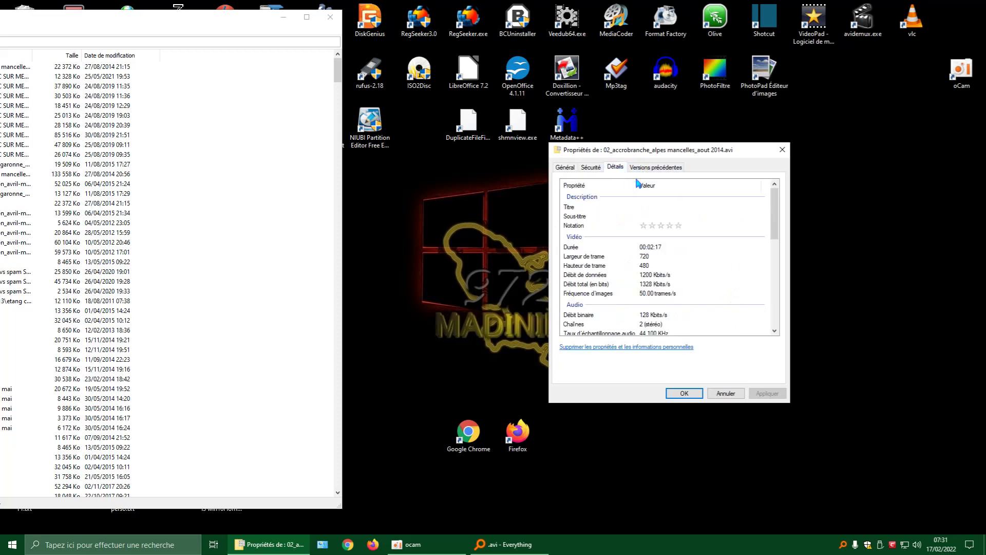
{"action": "left_click_drag", "start_coordinate": [775, 233], "coordinate": [780, 310]}
{"action": "left_click", "coordinate": [668, 286]}
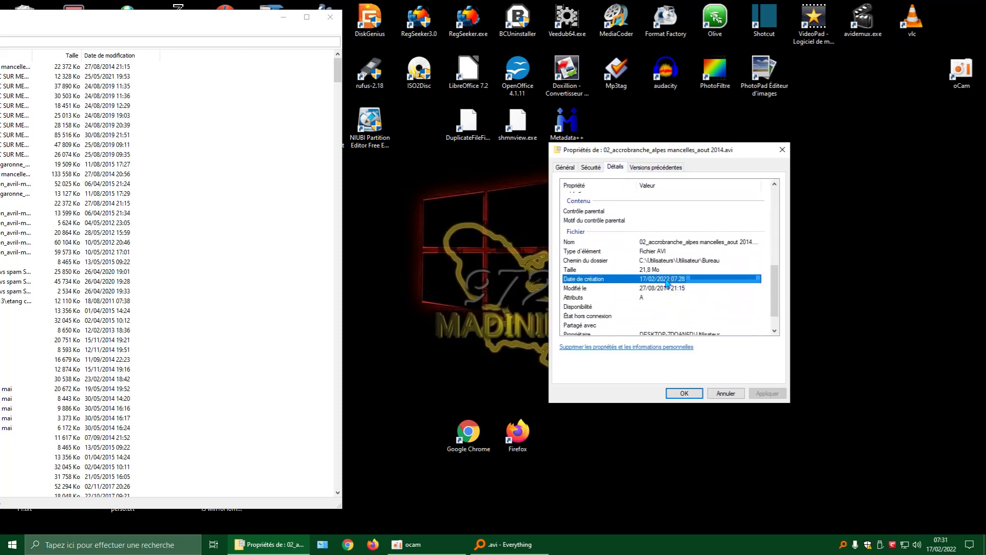
{"action": "left_click", "coordinate": [685, 393]}
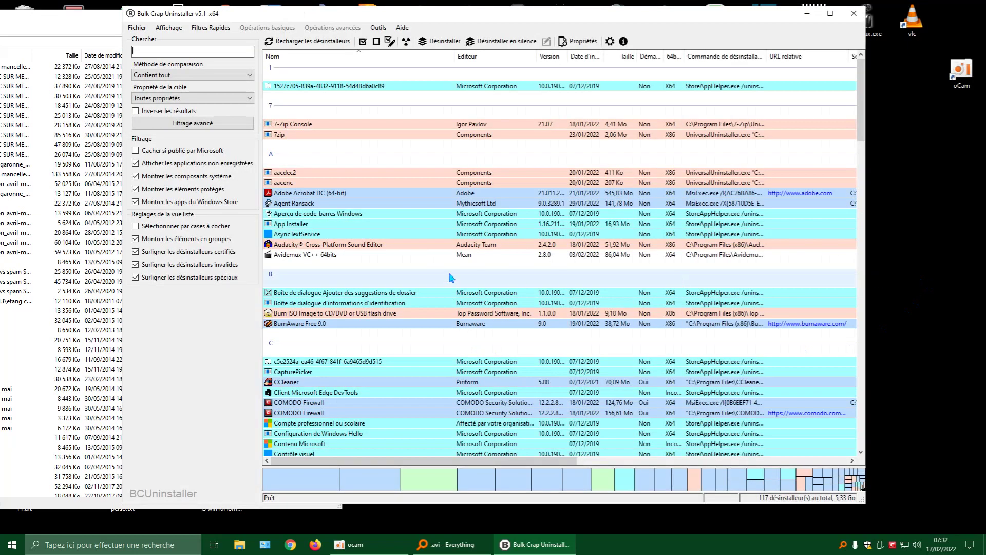
Uninstall Metadata++ version 1.22.14 with Bulk Crap Uninstaller, keeping the default uninstallation settings
{"action": "scroll", "coordinate": [452, 282], "scroll_direction": "down", "scroll_amount": 10}
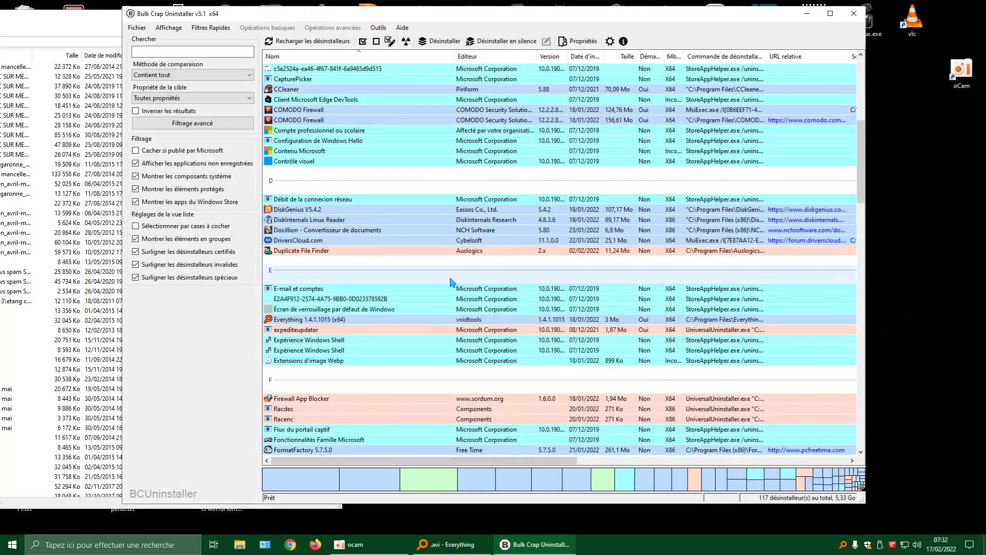
{"action": "scroll", "coordinate": [452, 282], "scroll_direction": "down", "scroll_amount": 12}
{"action": "scroll", "coordinate": [452, 282], "scroll_direction": "down", "scroll_amount": 3}
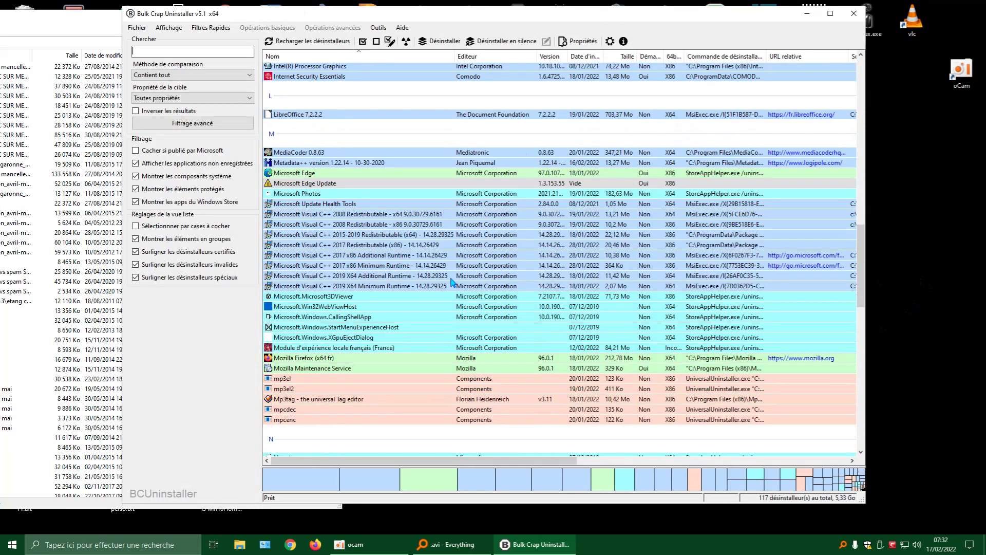
{"action": "left_click", "coordinate": [368, 163]}
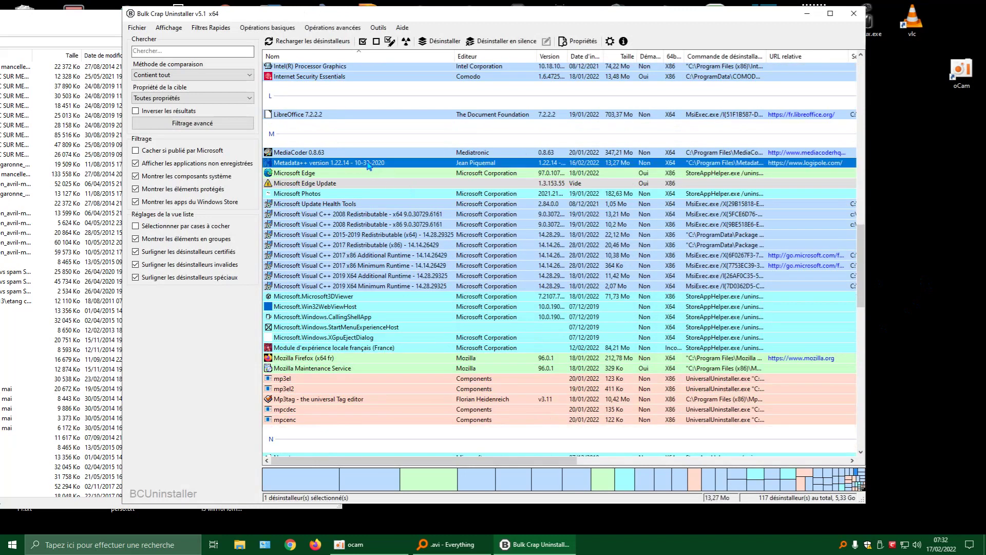
{"action": "right_click", "coordinate": [369, 164]}
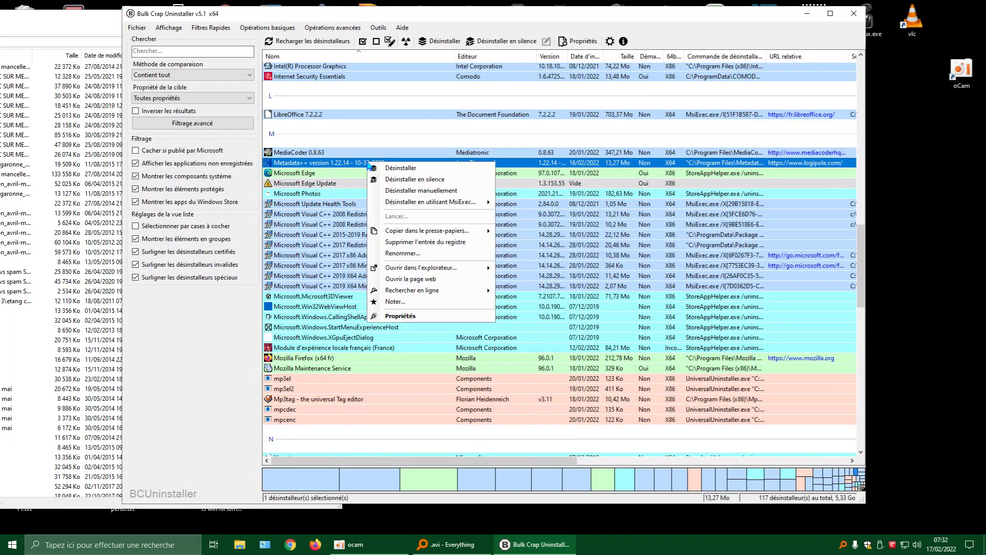
{"action": "left_click", "coordinate": [402, 172]}
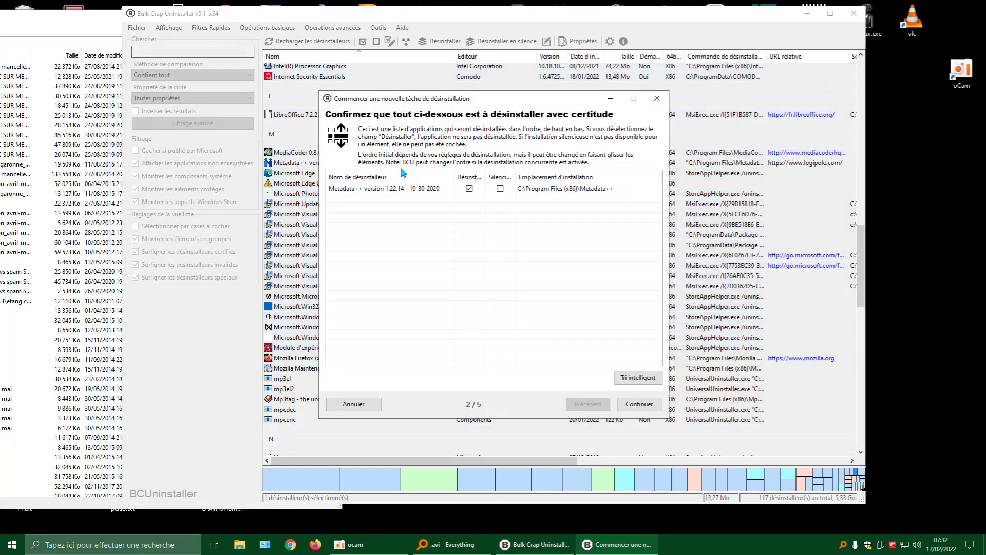
{"action": "left_click", "coordinate": [641, 405]}
{"action": "left_click", "coordinate": [646, 404]}
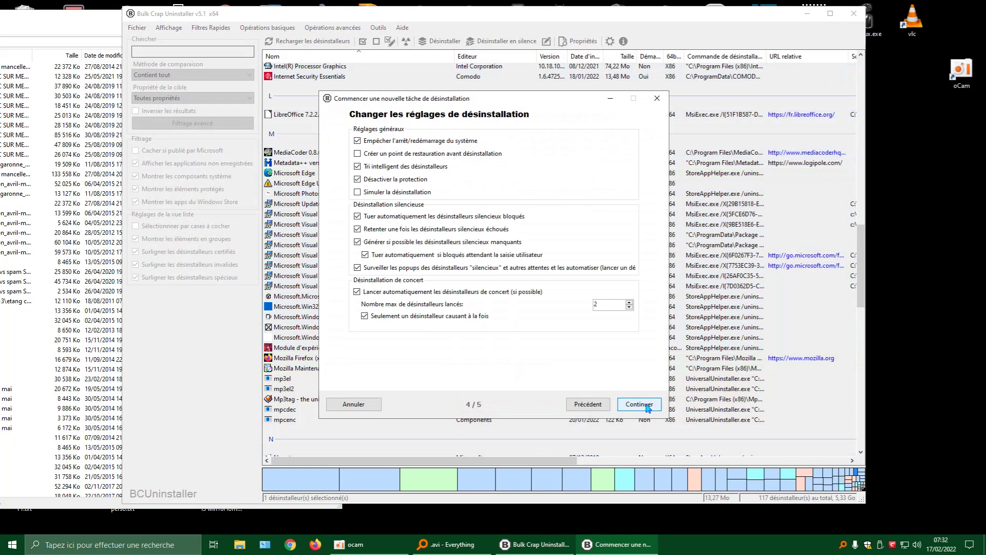
{"action": "left_click", "coordinate": [642, 406]}
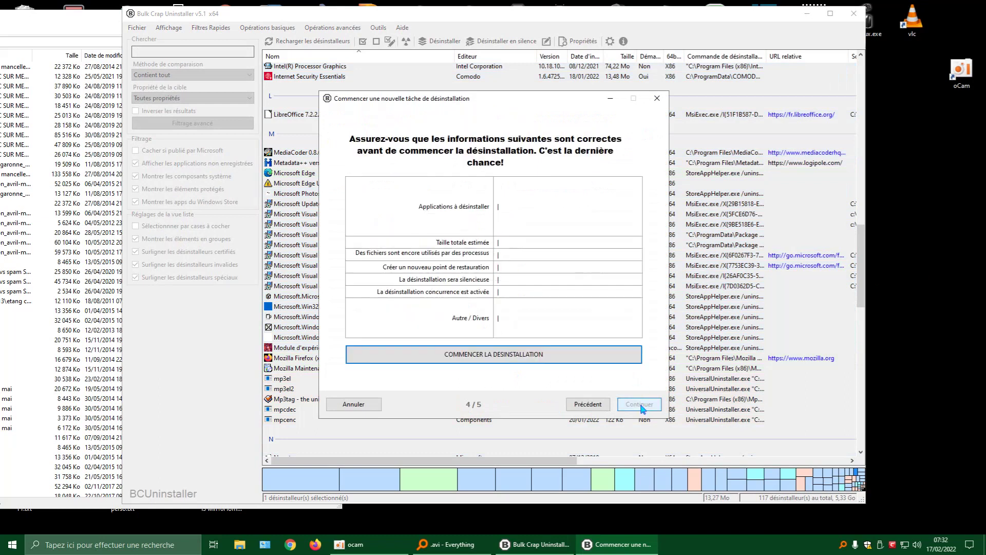
{"action": "left_click", "coordinate": [496, 355]}
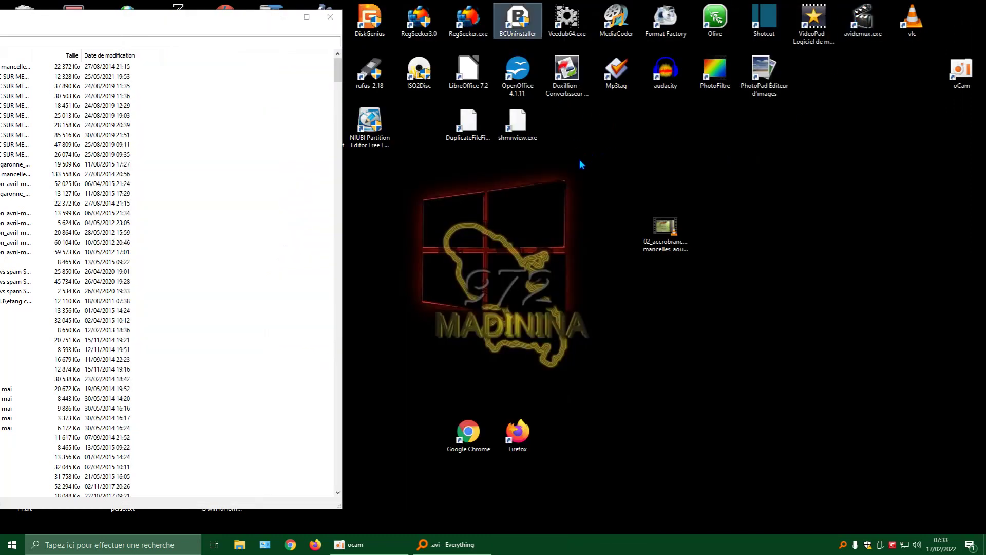
Refresh the desktop, run install_metadataplusplus.exe from the Downloads folder as administrator, and close the folder window
{"action": "right_click", "coordinate": [580, 159]}
{"action": "left_click", "coordinate": [611, 193]}
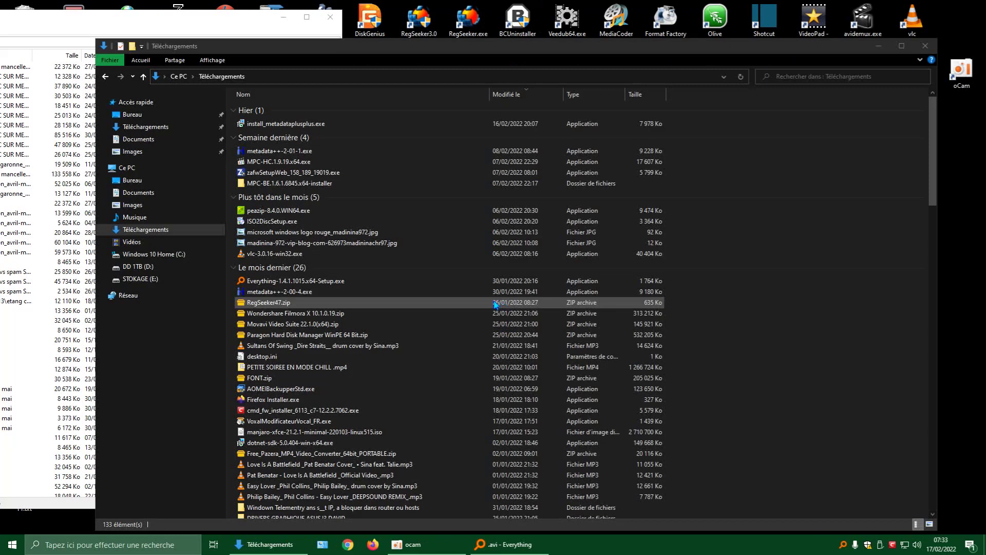
{"action": "left_click_drag", "start_coordinate": [636, 50], "coordinate": [624, 112]}
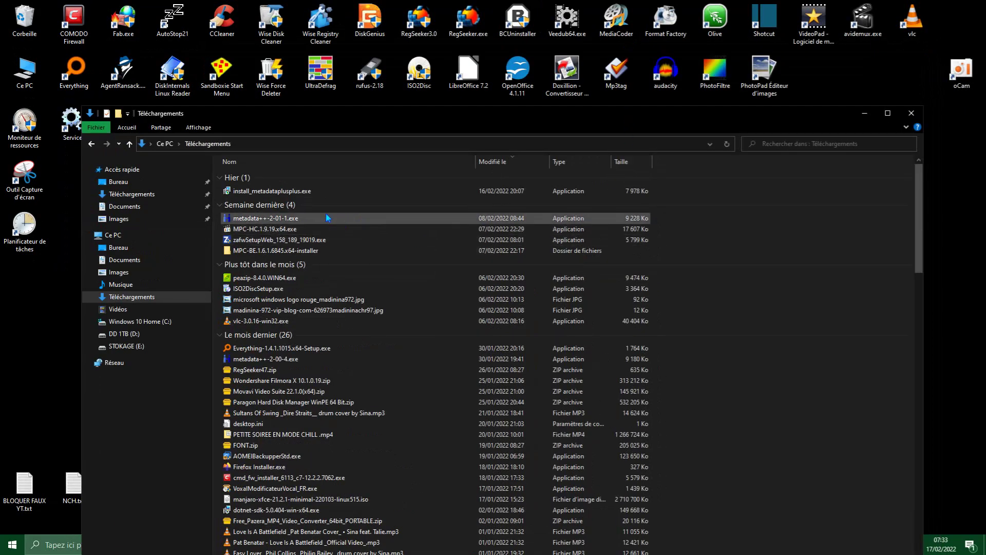
{"action": "left_click", "coordinate": [278, 223]}
{"action": "left_click", "coordinate": [297, 193]}
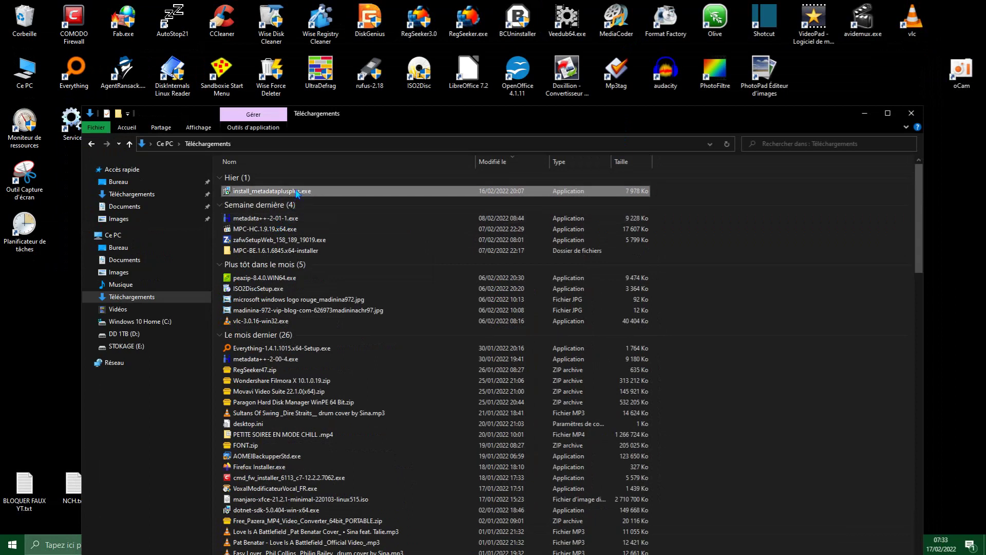
{"action": "right_click", "coordinate": [304, 192]}
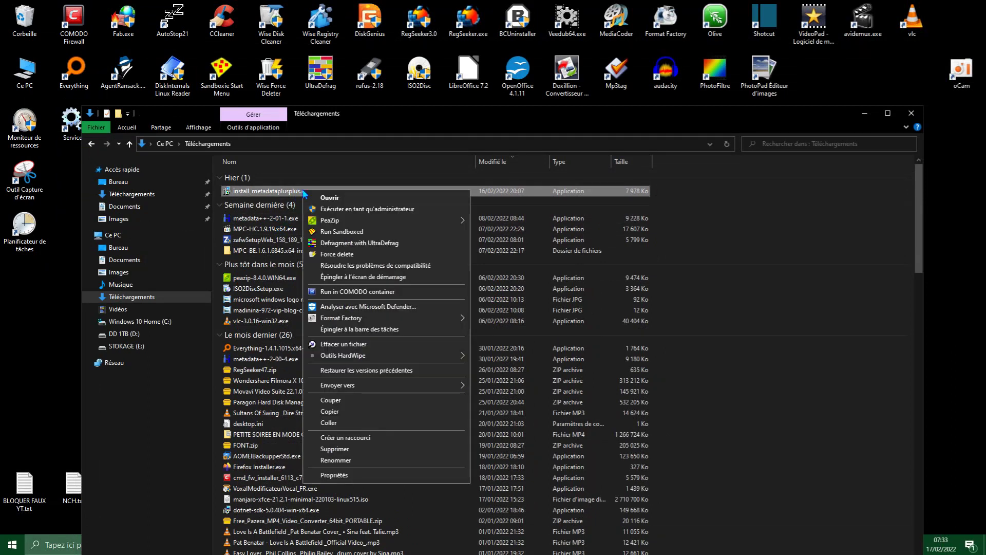
{"action": "left_click", "coordinate": [337, 210]}
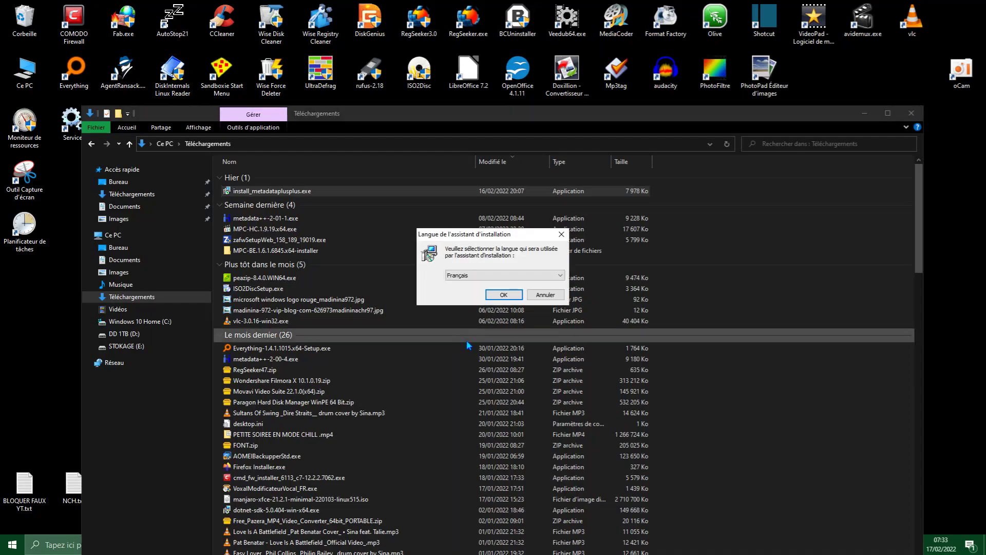
{"action": "left_click", "coordinate": [912, 113]}
Accept French as the installation wizard's language and install Metadata++ in C:\Program Files (x86)\Metadata++
{"action": "left_click", "coordinate": [504, 296]}
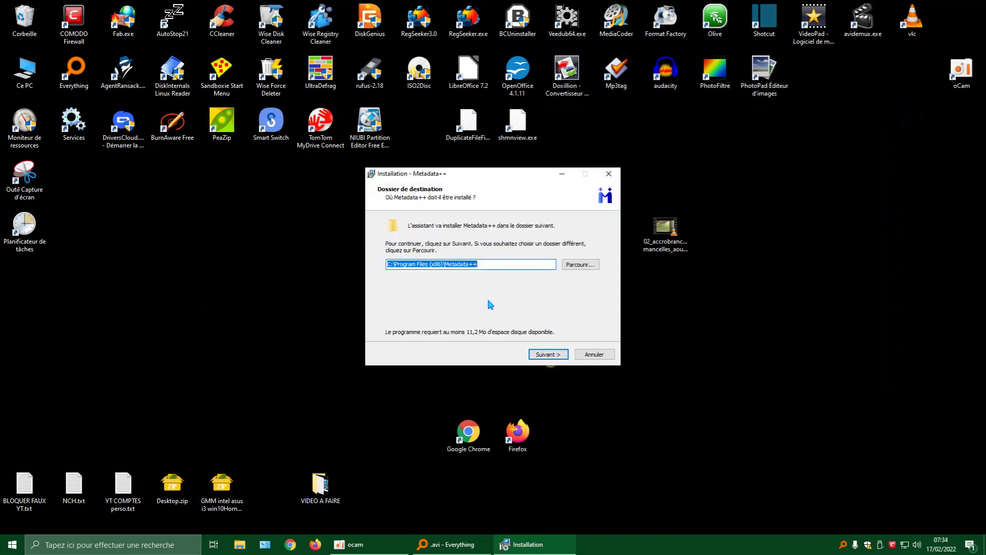
{"action": "left_click", "coordinate": [547, 355]}
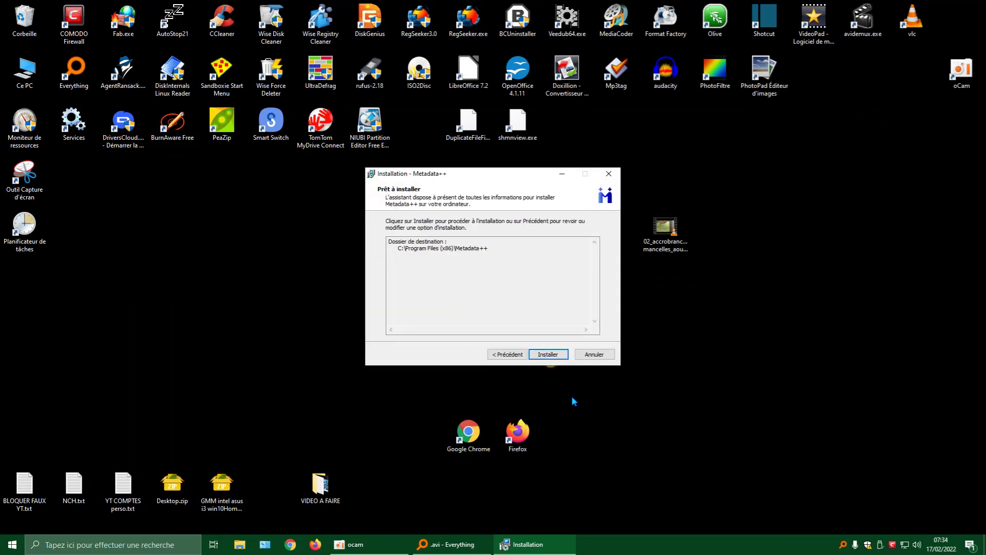
{"action": "left_click", "coordinate": [547, 355]}
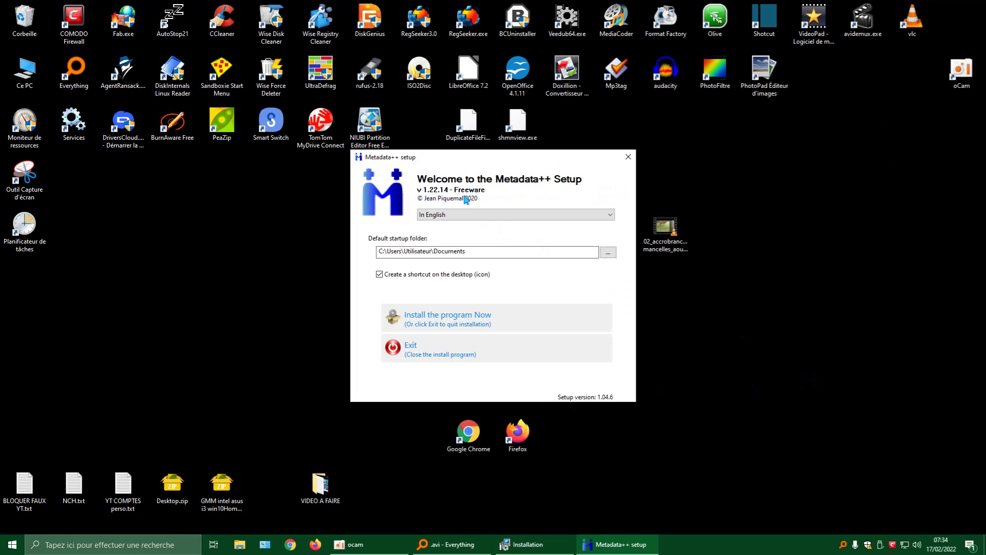
Set the Metadata++ setup language to French, install the program with the default startup folder and desktop shortcut, and finish the wizard
{"action": "left_click", "coordinate": [610, 215]}
{"action": "left_click", "coordinate": [456, 241]}
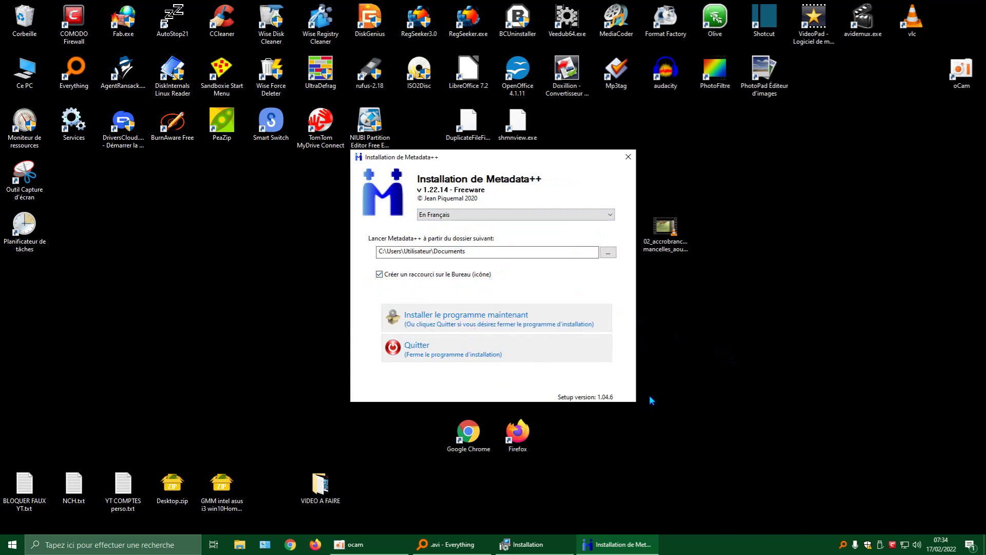
{"action": "left_click", "coordinate": [444, 322]}
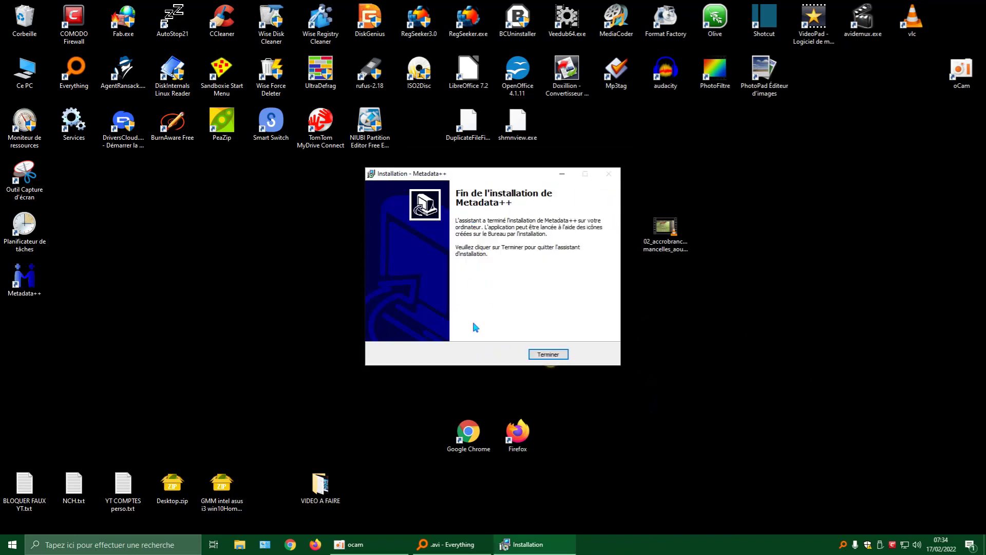
{"action": "left_click", "coordinate": [545, 355]}
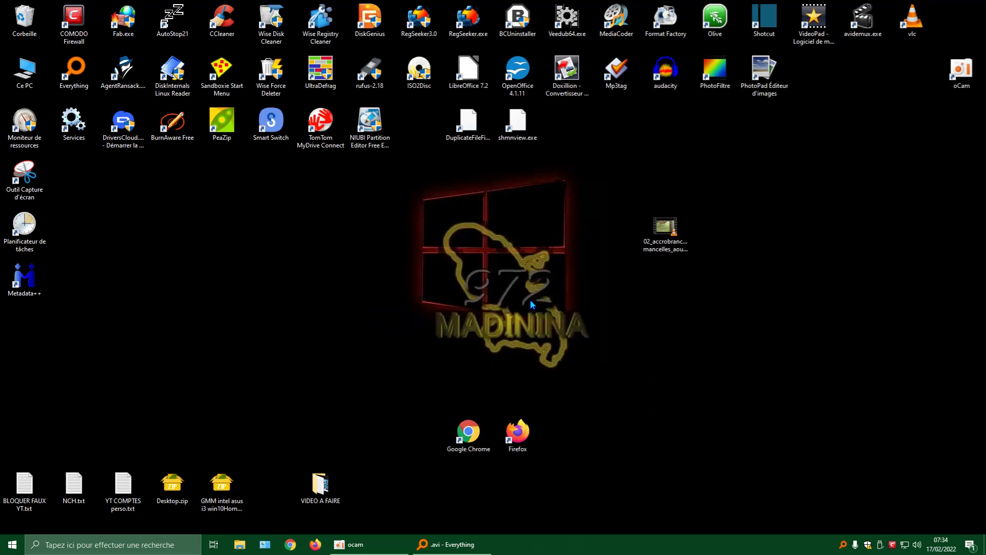
Move the Metadata++ shortcut next to shmnview.exe on the desktop and refresh the desktop
{"action": "left_click_drag", "start_coordinate": [34, 278], "coordinate": [577, 126]}
{"action": "right_click", "coordinate": [529, 200]}
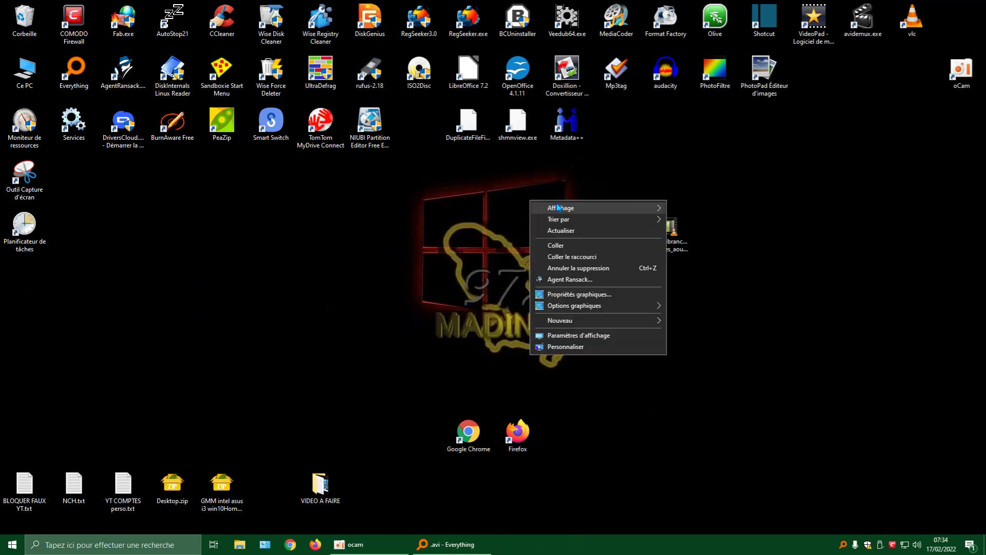
{"action": "left_click", "coordinate": [567, 231]}
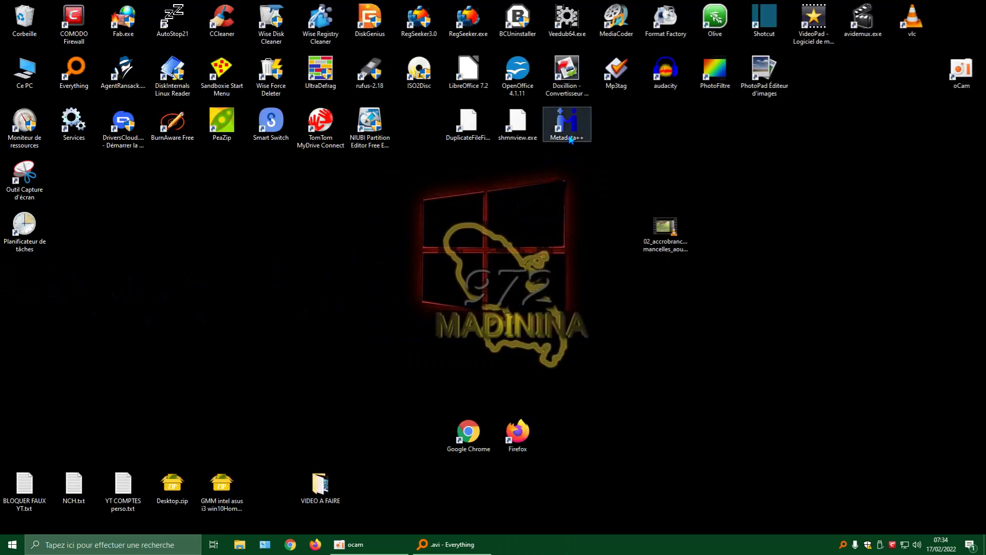
Launch Metadata++ from its desktop shortcut and show the contents of the Bureau (desktop) folder
{"action": "left_click", "coordinate": [552, 130]}
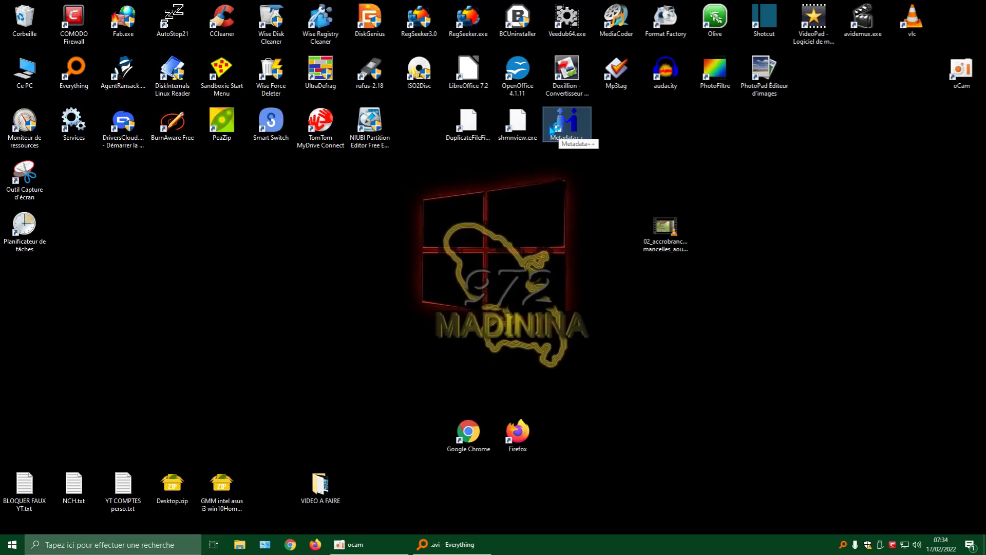
{"action": "double_click", "coordinate": [552, 129]}
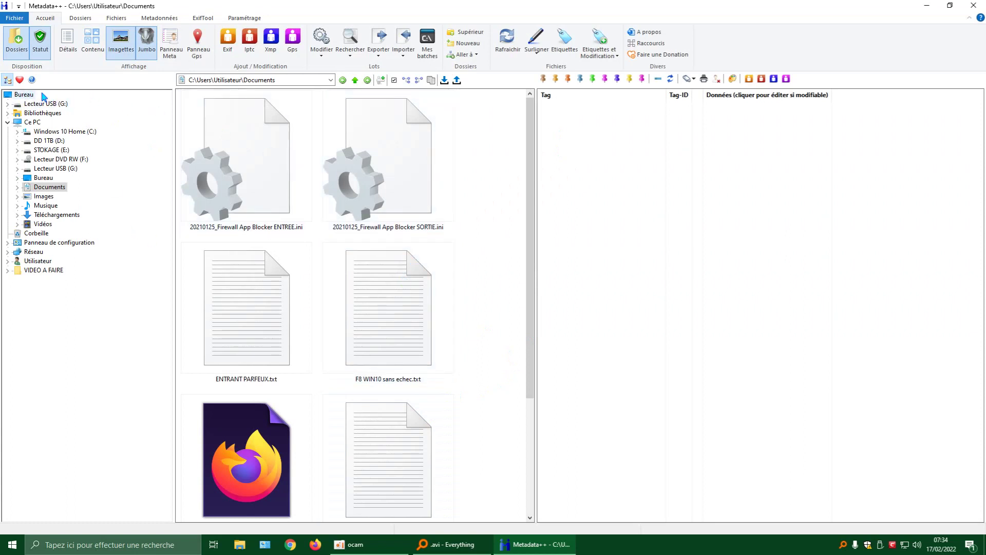
{"action": "left_click", "coordinate": [27, 98]}
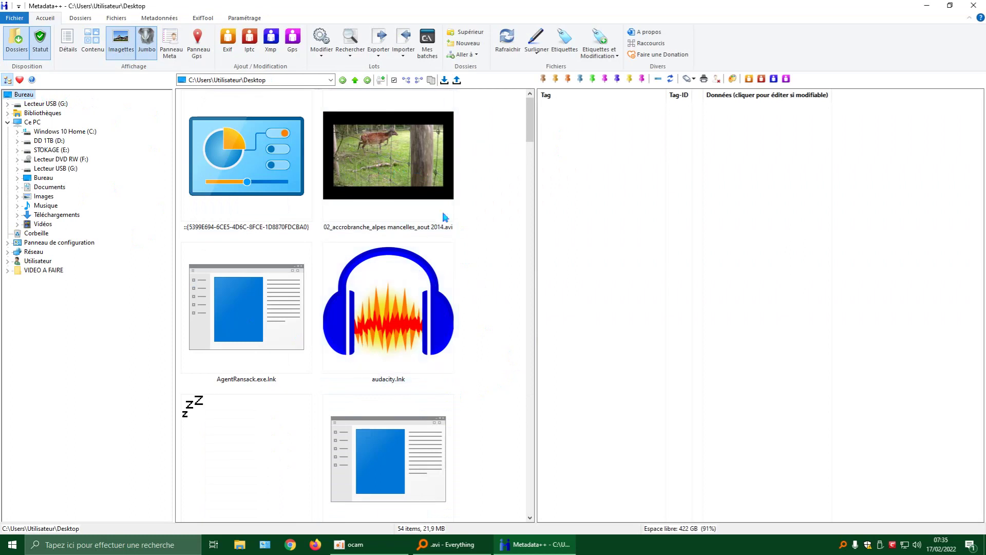
Remove all metadata from 02_accrobranche_alpes mancelles_aout 2014.avi without keeping a copy of the original, and close Metadata++
{"action": "right_click", "coordinate": [409, 177]}
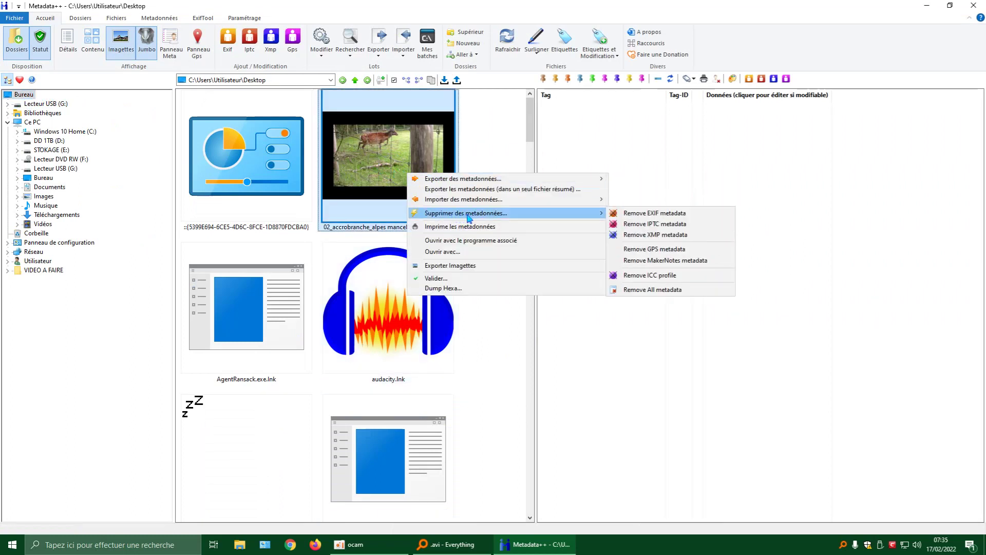
{"action": "mouse_move", "coordinate": [591, 213]}
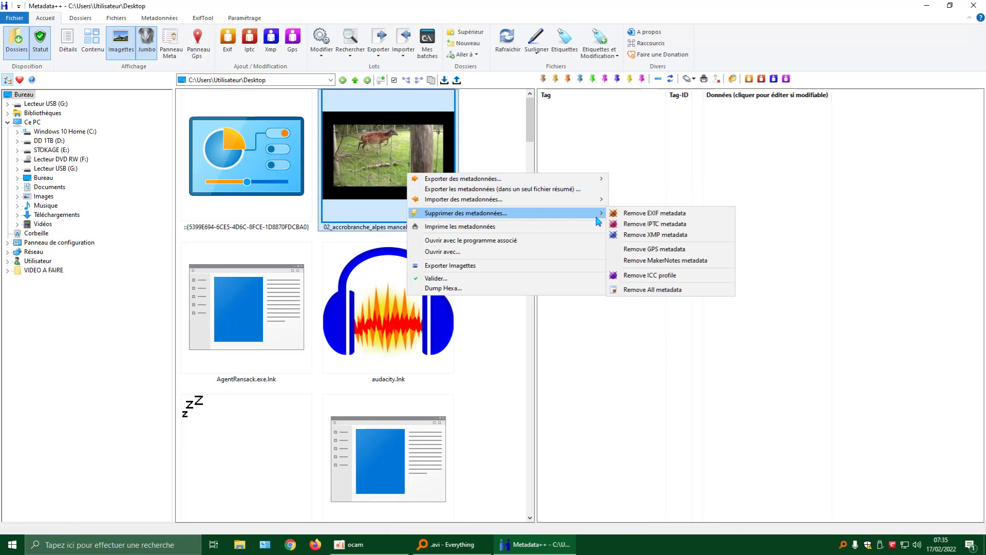
{"action": "left_click", "coordinate": [644, 294]}
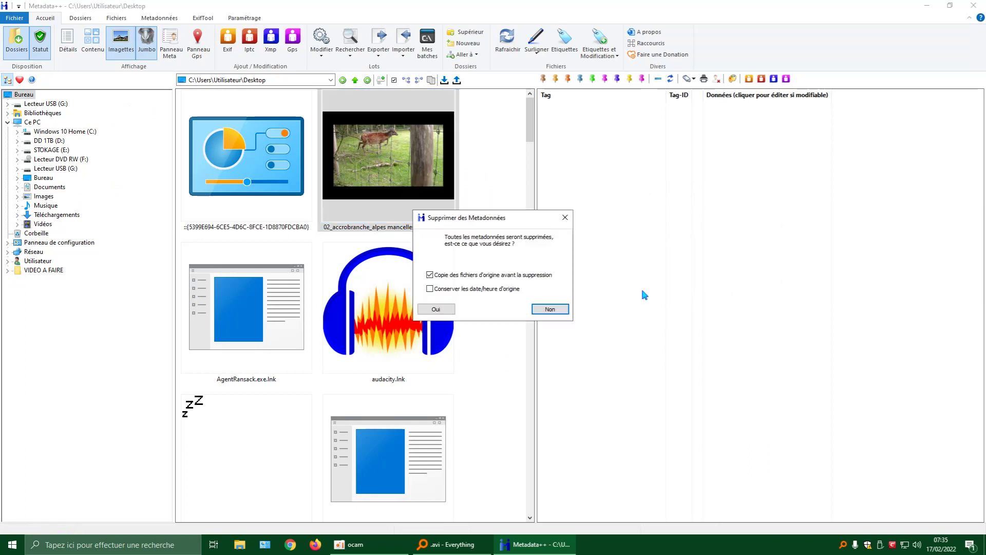
{"action": "left_click", "coordinate": [430, 275]}
{"action": "left_click_drag", "start_coordinate": [512, 236], "coordinate": [676, 228]}
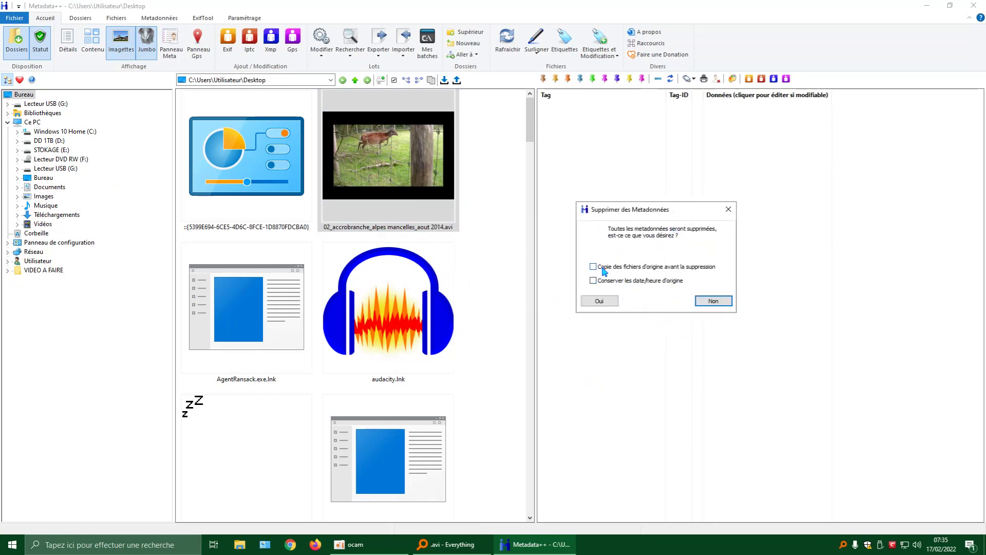
{"action": "left_click", "coordinate": [606, 302]}
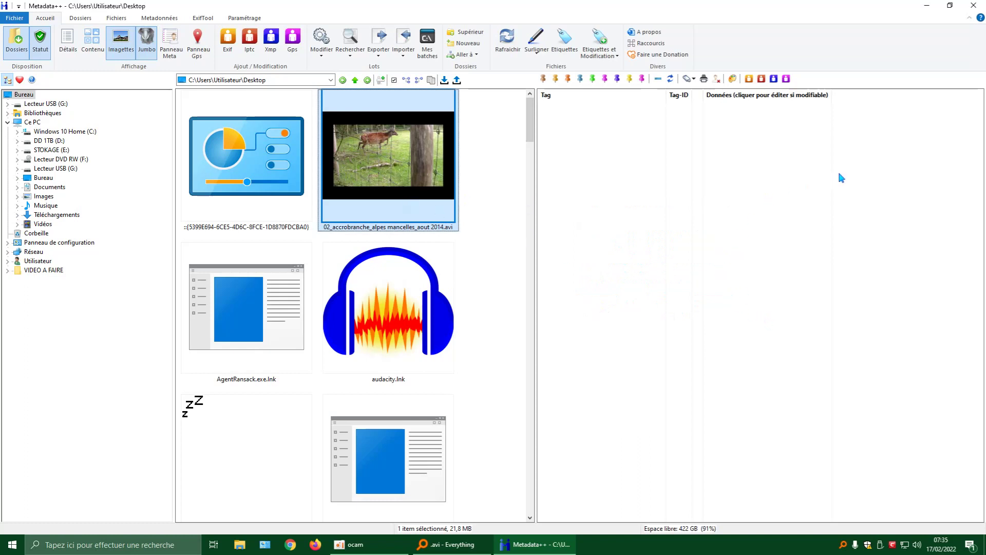
{"action": "left_click", "coordinate": [972, 6]}
Refresh the desktop, open the AVI video's general properties, and check its creation and modification dates
{"action": "right_click", "coordinate": [782, 230]}
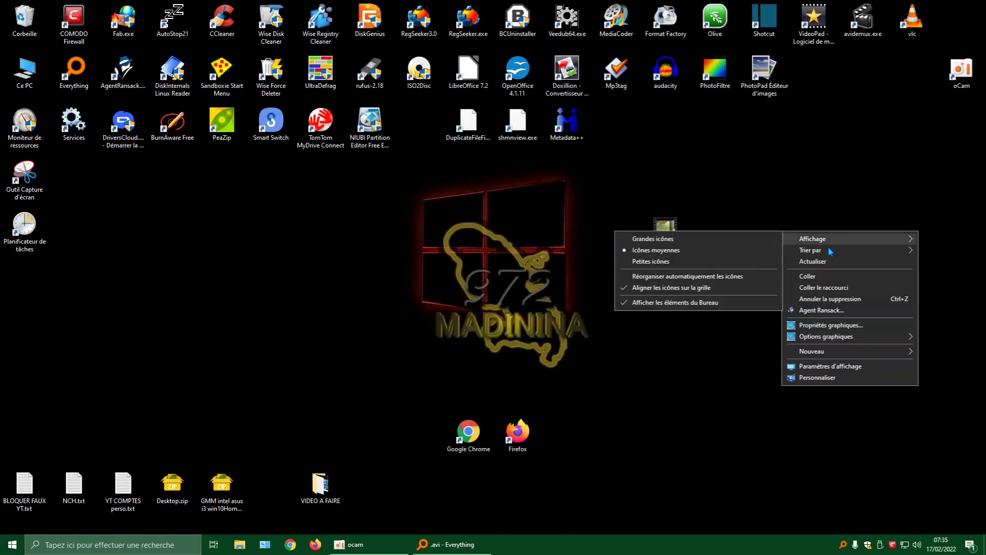
{"action": "left_click", "coordinate": [825, 263]}
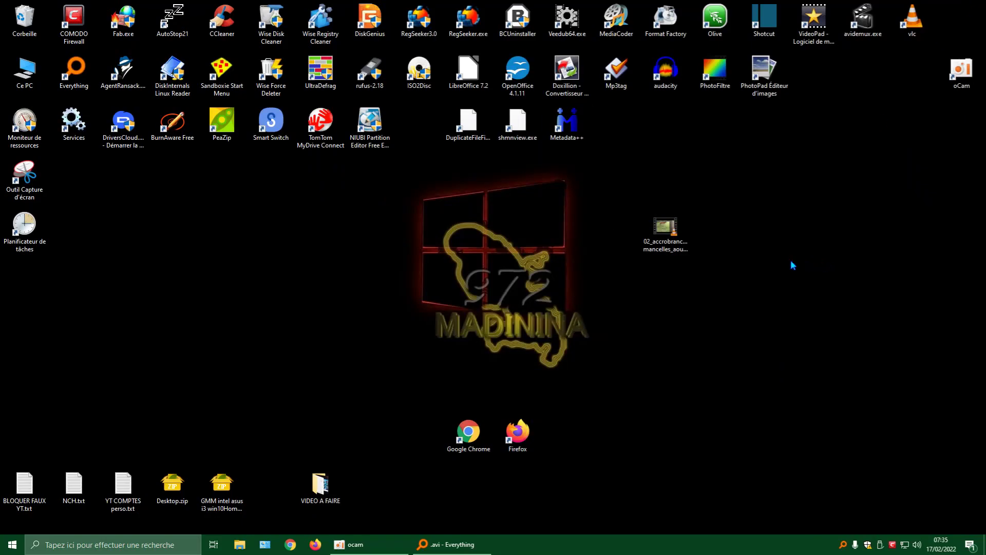
{"action": "right_click", "coordinate": [667, 235]}
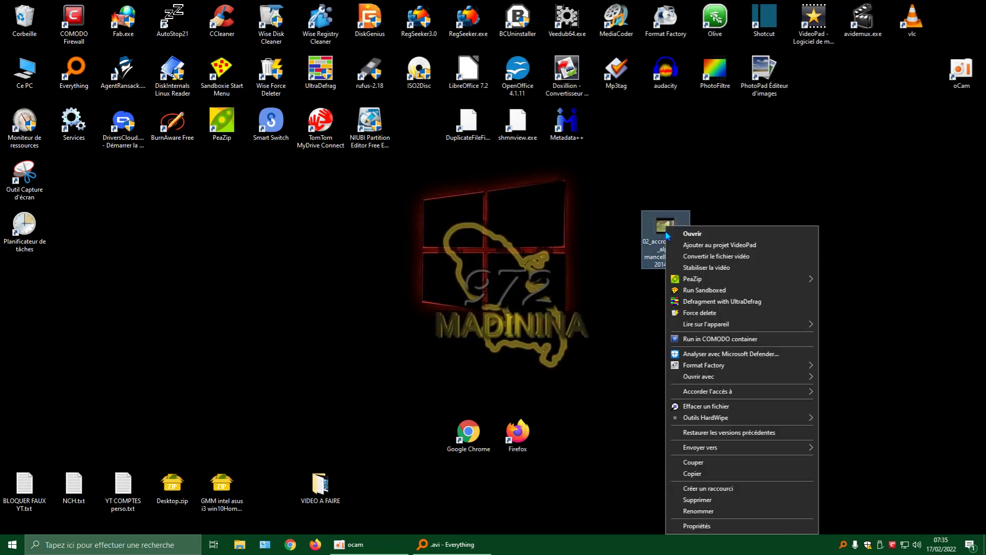
{"action": "left_click", "coordinate": [710, 524]}
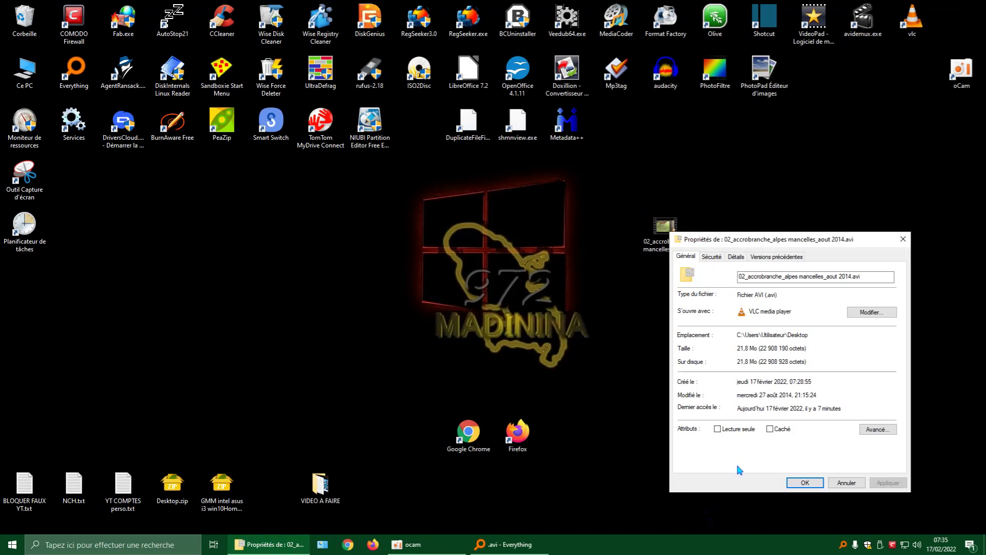
{"action": "left_click_drag", "start_coordinate": [811, 242], "coordinate": [544, 161]}
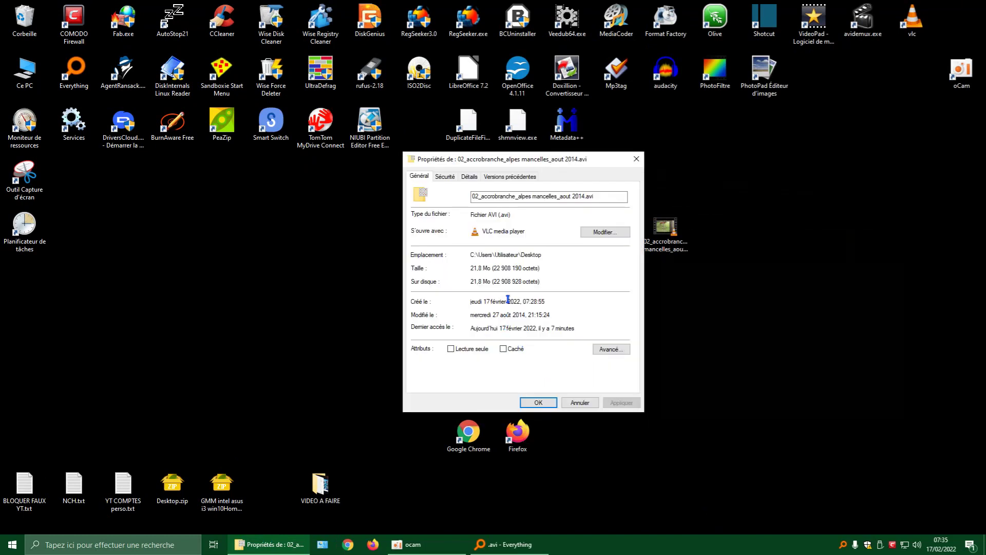
{"action": "left_click", "coordinate": [546, 302]}
{"action": "left_click_drag", "start_coordinate": [534, 302], "coordinate": [462, 304]}
{"action": "left_click_drag", "start_coordinate": [559, 316], "coordinate": [466, 316]}
Examine the creation and modification dates in the AVI video's detailed properties and close the properties
{"action": "left_click", "coordinate": [470, 176]}
{"action": "scroll", "coordinate": [575, 280], "scroll_direction": "down", "scroll_amount": 2}
{"action": "left_click", "coordinate": [574, 319]}
{"action": "scroll", "coordinate": [574, 319], "scroll_direction": "down", "scroll_amount": 1}
{"action": "left_click_drag", "start_coordinate": [627, 277], "coordinate": [618, 319]}
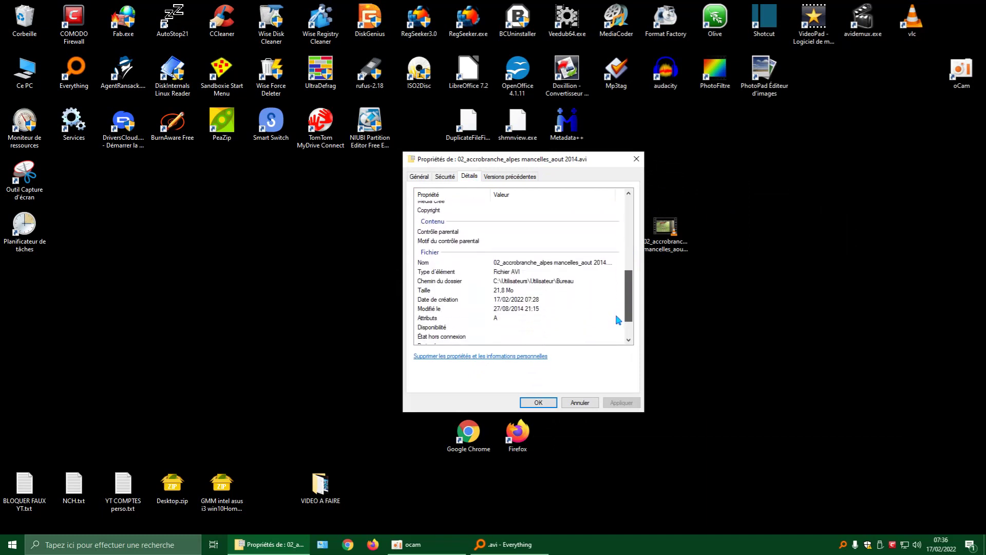
{"action": "scroll", "coordinate": [618, 320], "scroll_direction": "down", "scroll_amount": 1}
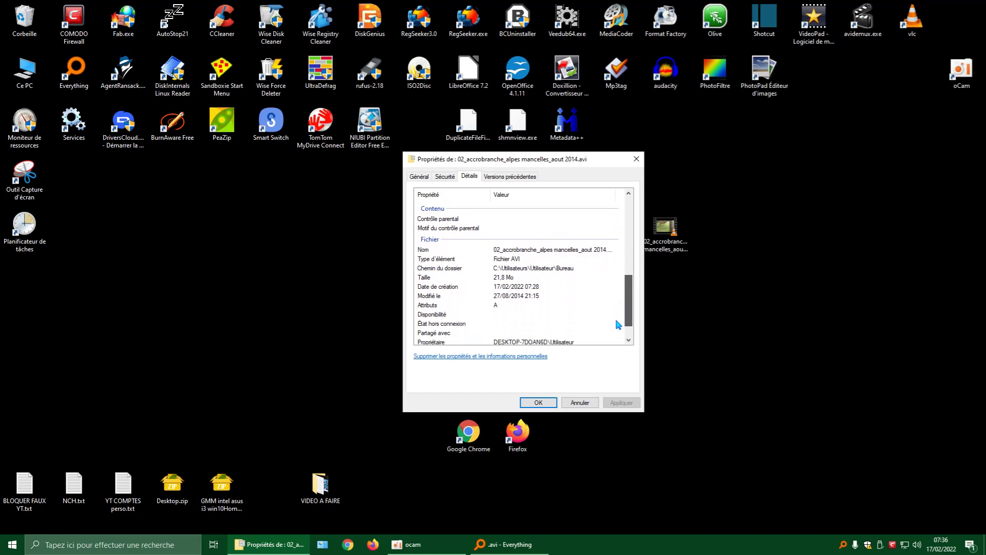
{"action": "scroll", "coordinate": [618, 324], "scroll_direction": "up", "scroll_amount": 3}
{"action": "scroll", "coordinate": [612, 318], "scroll_direction": "down", "scroll_amount": 3}
{"action": "left_click", "coordinate": [516, 288]}
{"action": "left_click", "coordinate": [513, 298]}
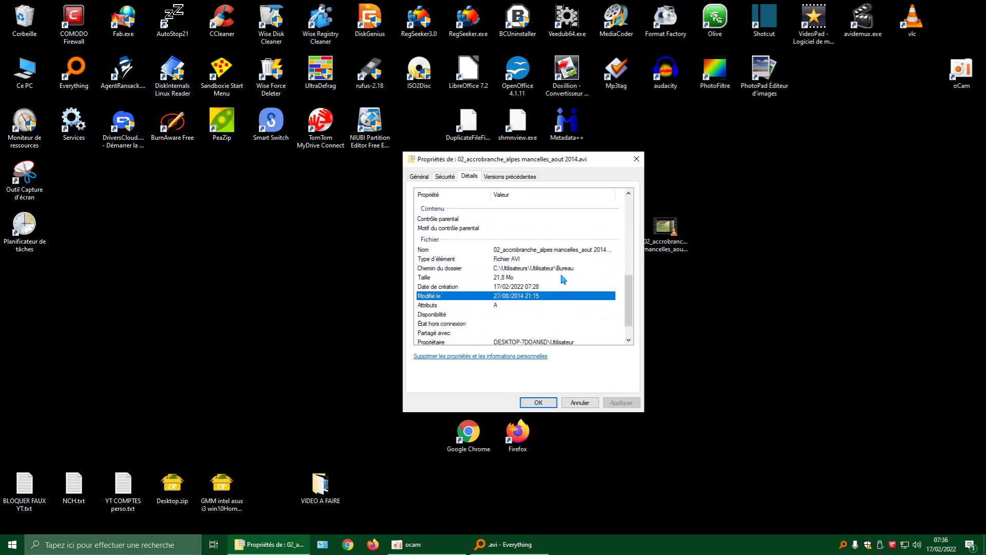
{"action": "left_click", "coordinate": [636, 160]}
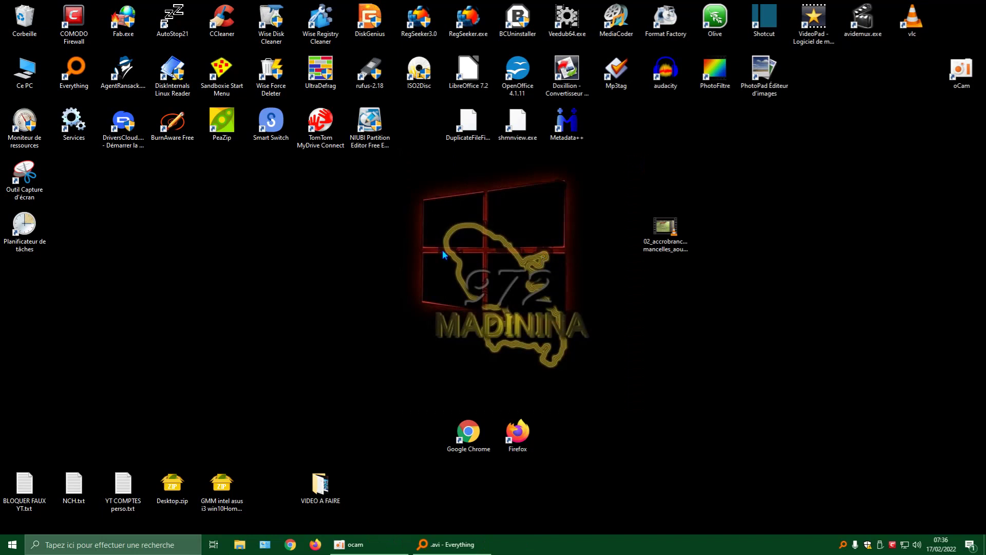
Refresh the desktop, check the AVI video's general properties once more, and close them
{"action": "right_click", "coordinate": [669, 237]}
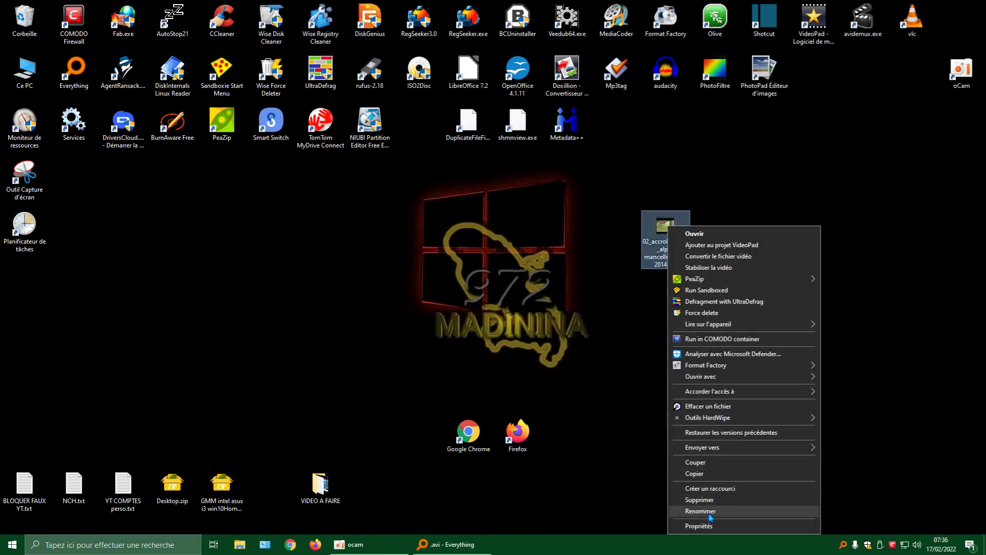
{"action": "right_click", "coordinate": [604, 333]}
{"action": "left_click", "coordinate": [639, 358]}
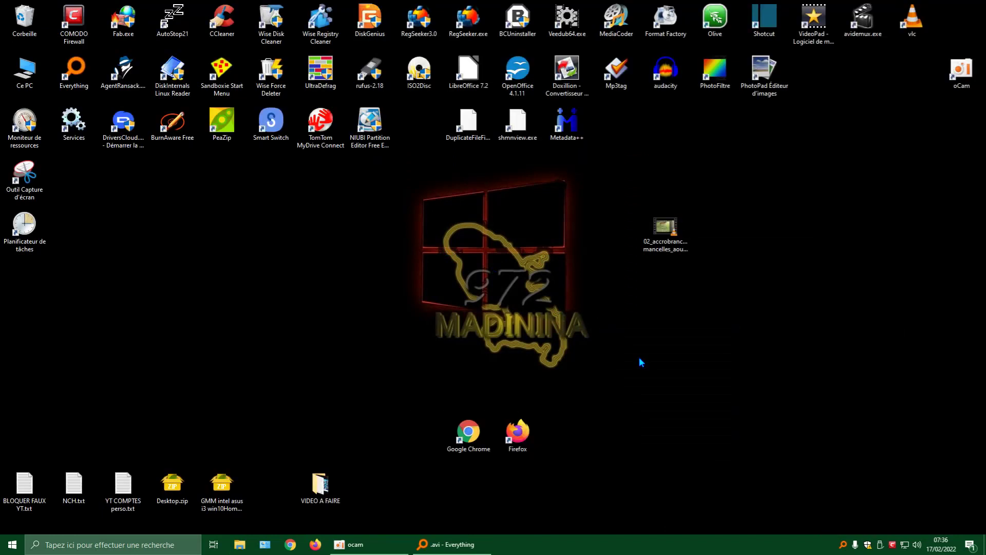
{"action": "right_click", "coordinate": [669, 235]}
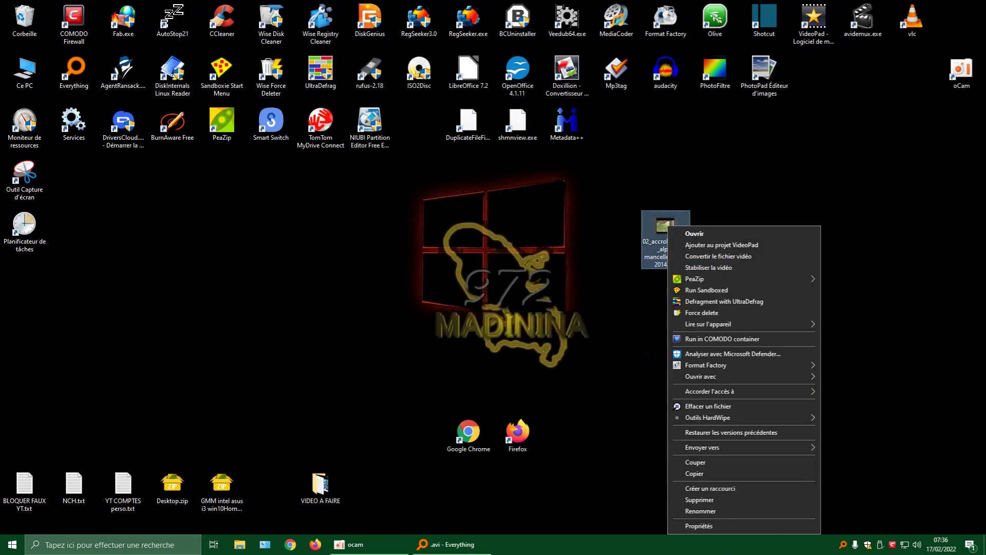
{"action": "left_click", "coordinate": [722, 531]}
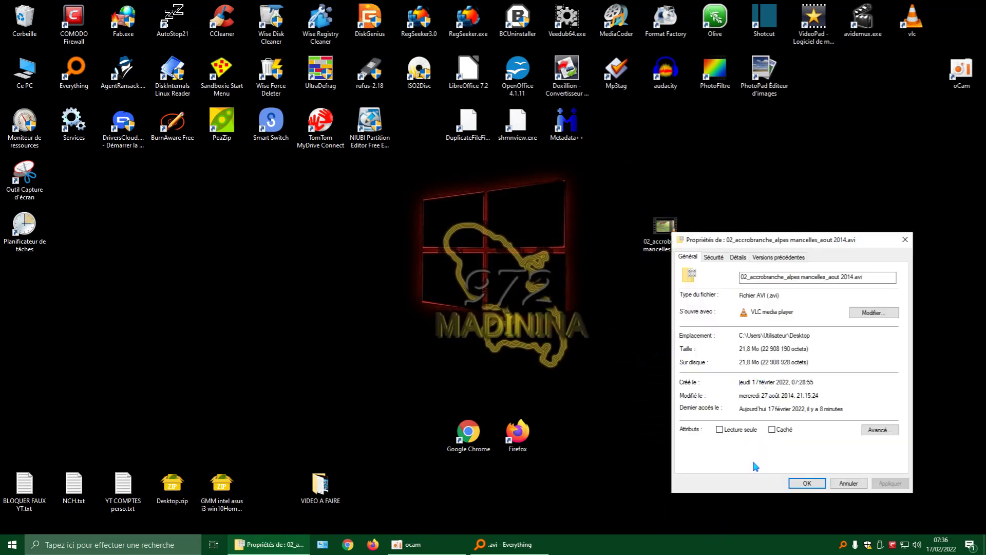
{"action": "left_click", "coordinate": [906, 242]}
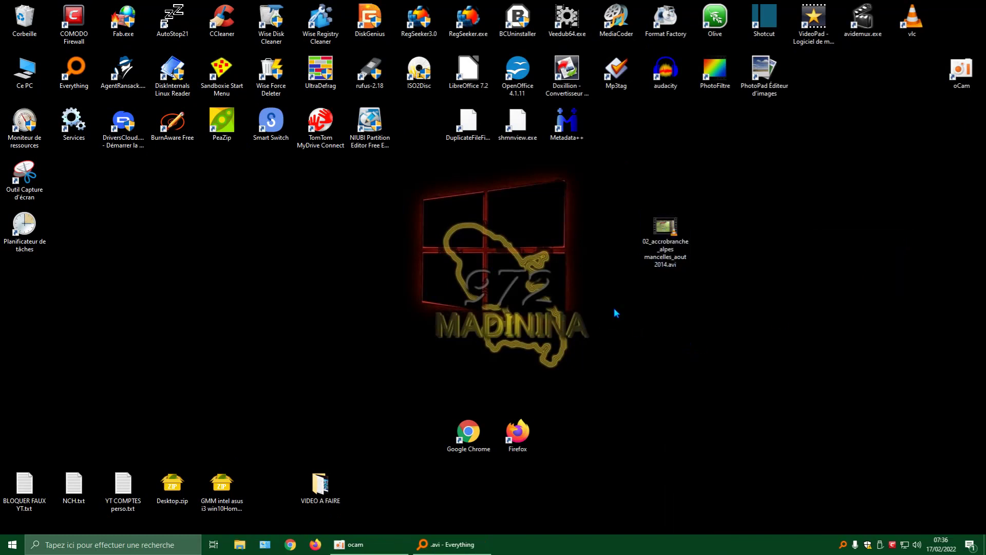
Launch Metadata++, switch the file list to the details view, and display the metadata of the AVI video
{"action": "left_click", "coordinate": [564, 140]}
{"action": "double_click", "coordinate": [561, 128]}
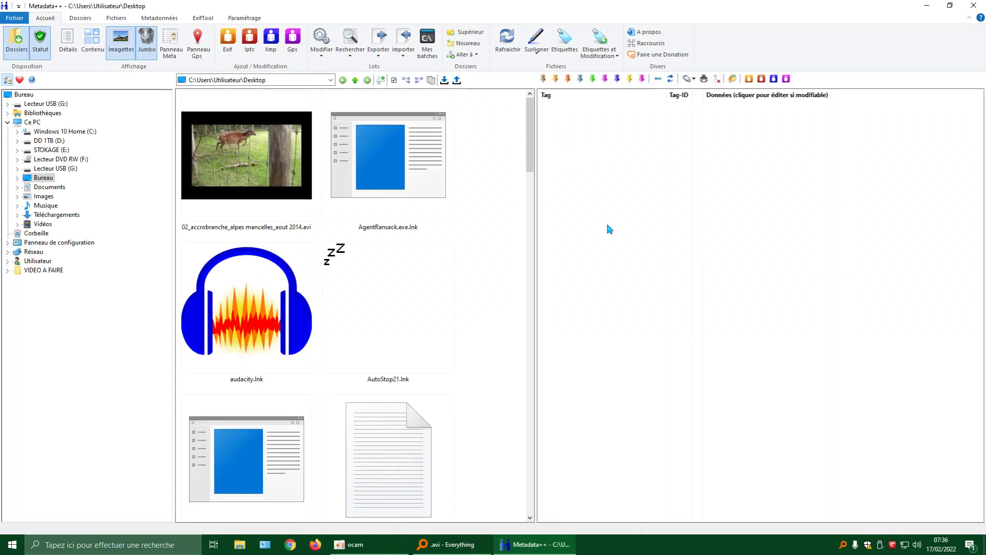
{"action": "right_click", "coordinate": [488, 154]}
{"action": "mouse_move", "coordinate": [519, 155]}
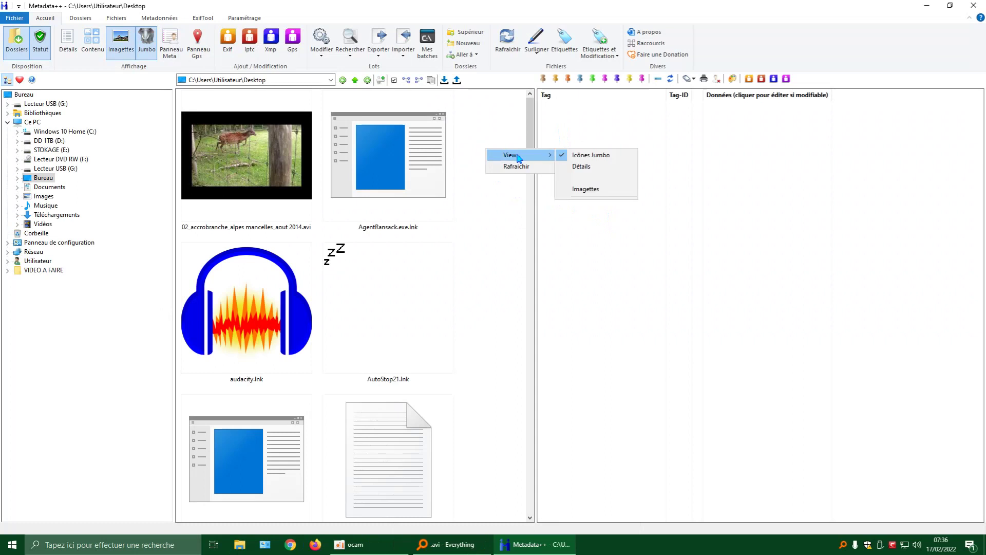
{"action": "left_click", "coordinate": [581, 167]}
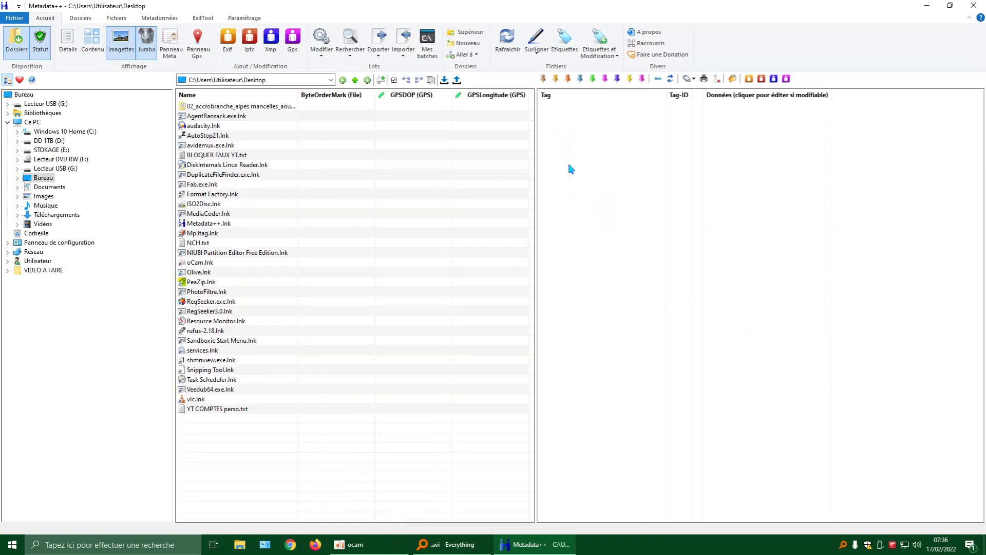
{"action": "left_click", "coordinate": [278, 107]}
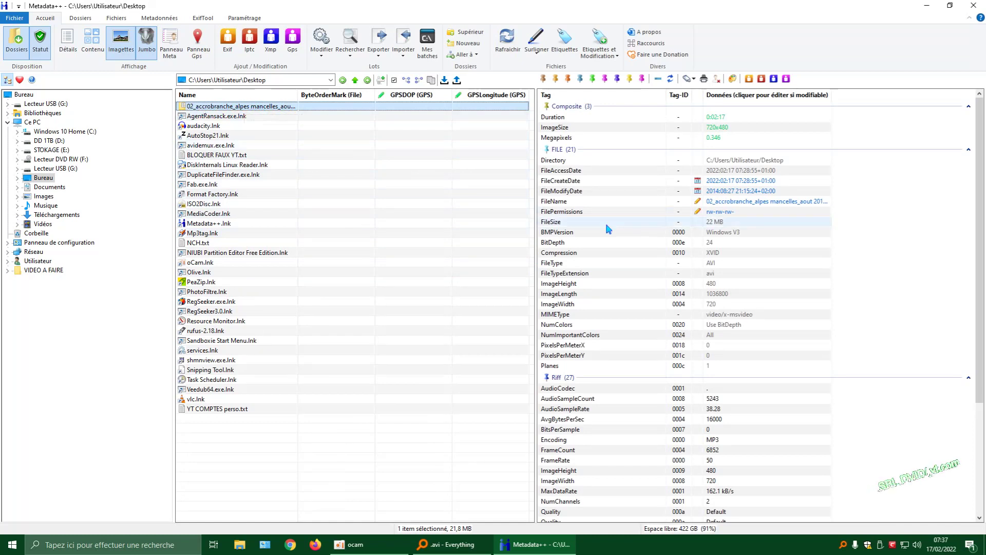
Remove all metadata from the AVI video without copying the original file or preserving the original date and time
{"action": "left_click", "coordinate": [785, 277]}
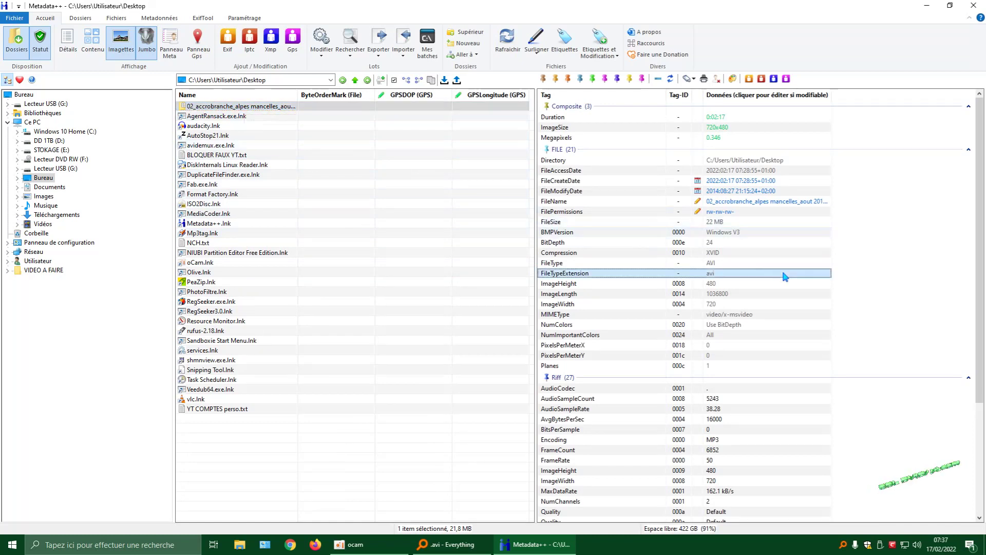
{"action": "left_click", "coordinate": [830, 183]}
{"action": "left_click", "coordinate": [740, 192]}
{"action": "left_click", "coordinate": [578, 184]}
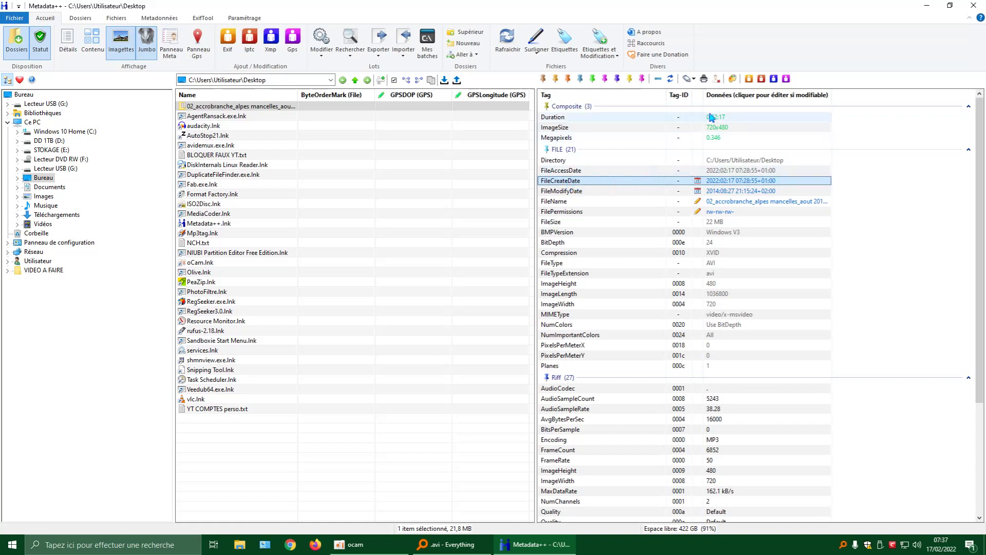
{"action": "left_click", "coordinate": [718, 80]}
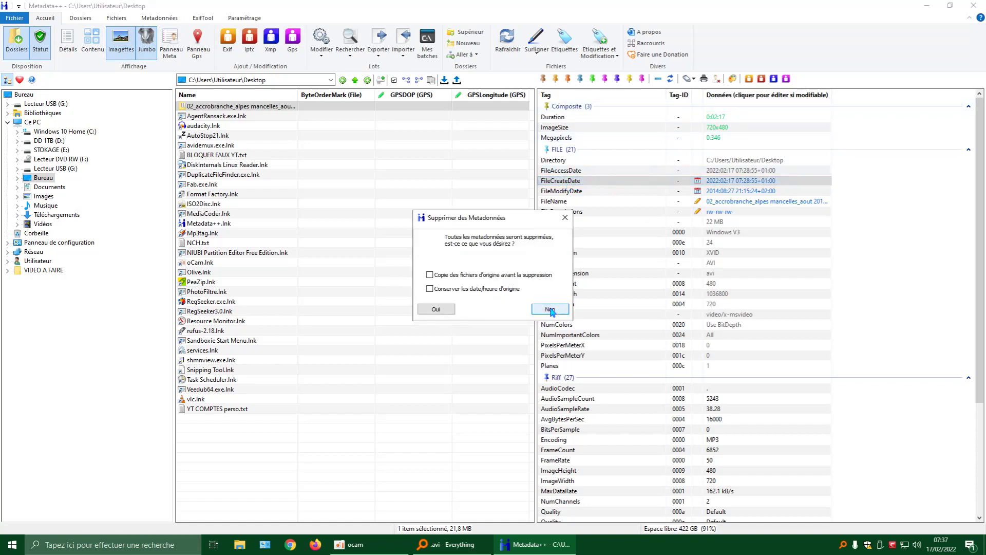
{"action": "left_click", "coordinate": [441, 308]}
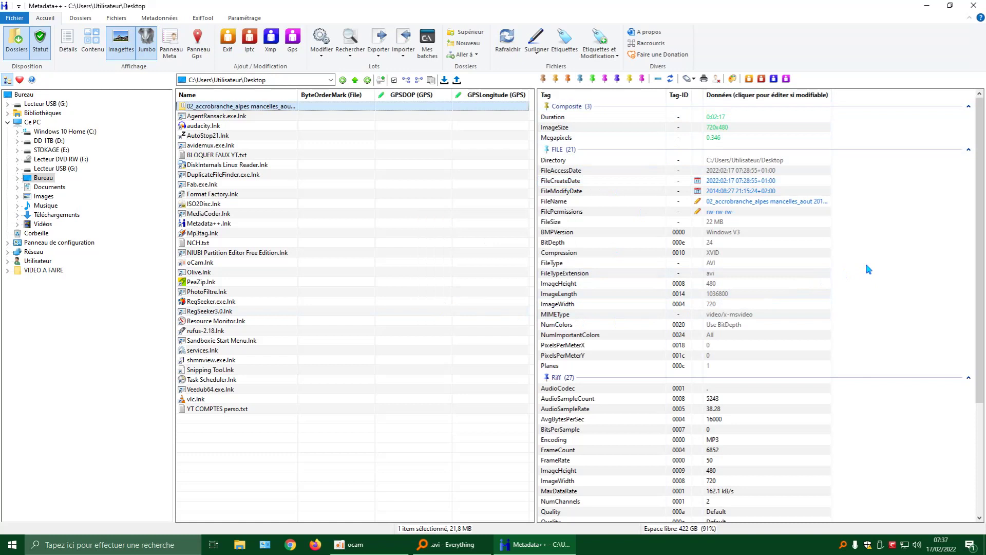
{"action": "left_click", "coordinate": [769, 191]}
{"action": "left_click", "coordinate": [770, 192]}
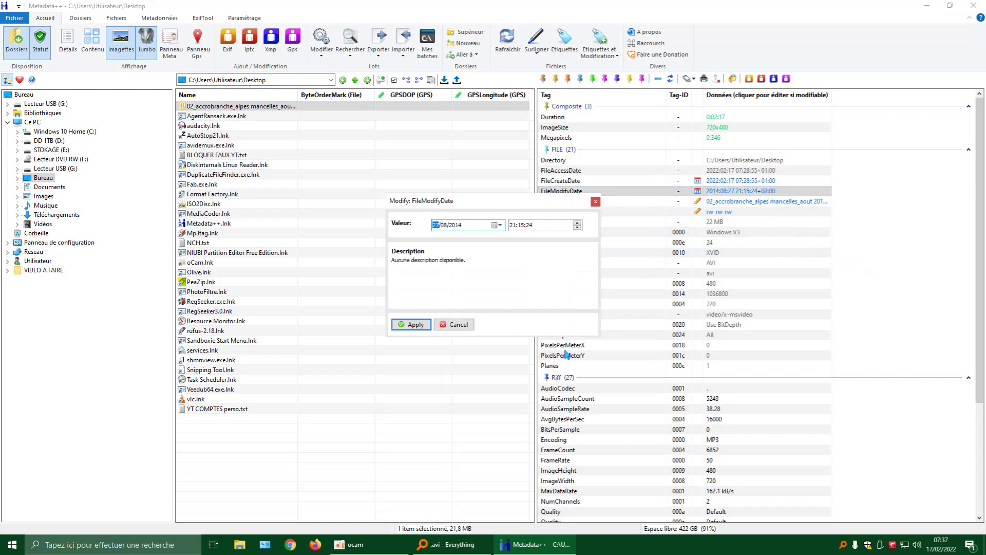
{"action": "left_click", "coordinate": [595, 202]}
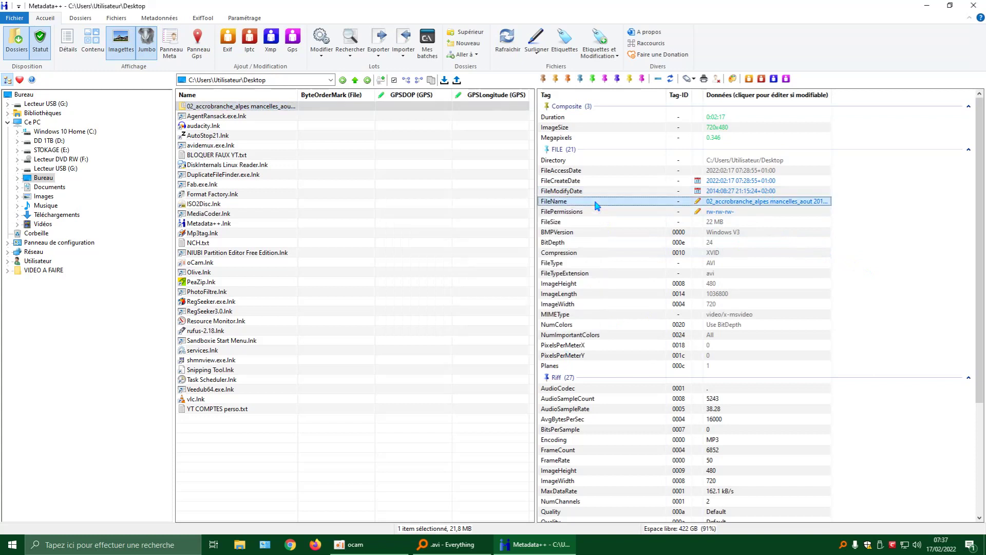
{"action": "left_click", "coordinate": [720, 192]}
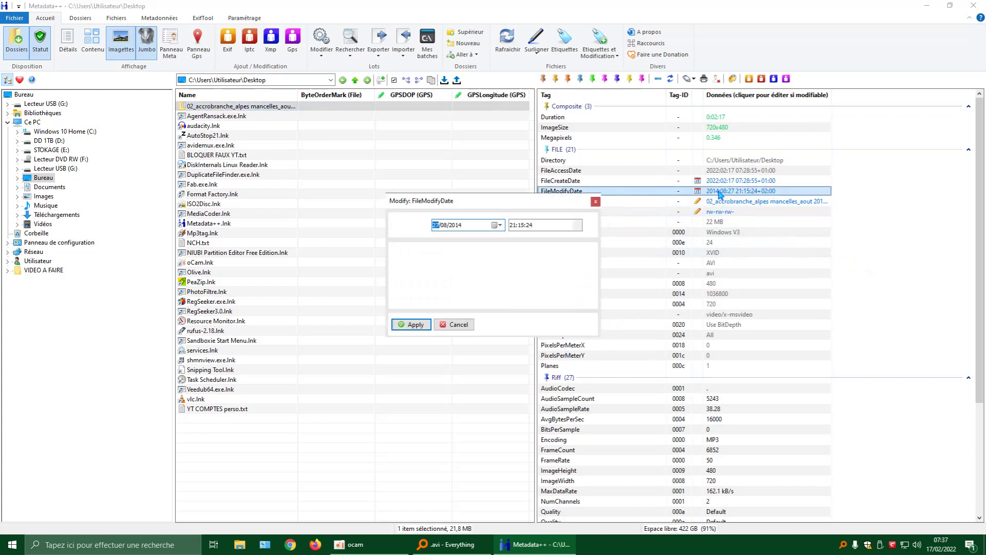
{"action": "left_click", "coordinate": [596, 202]}
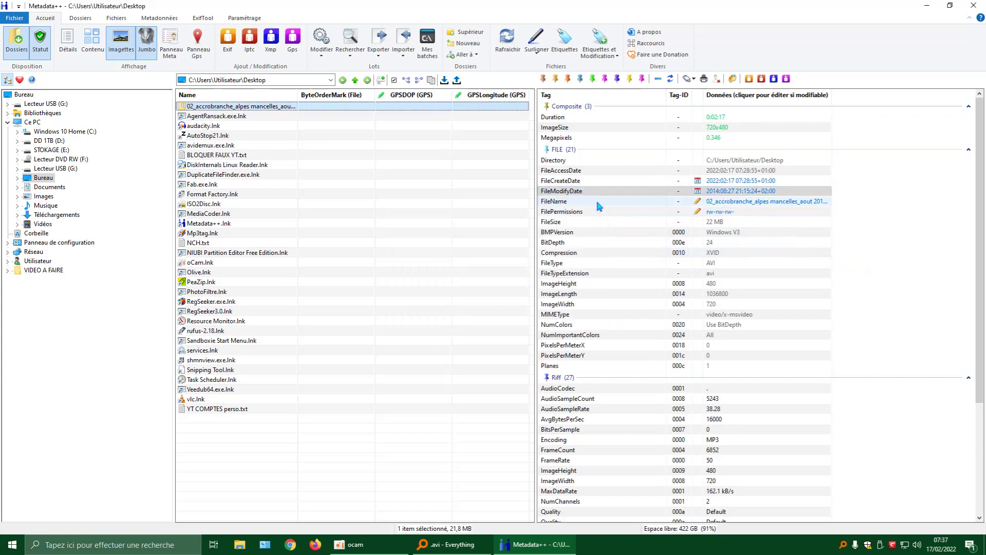
Repeat the removal of all the AVI video's metadata with both the copy and date-preservation options off
{"action": "left_click", "coordinate": [717, 79]}
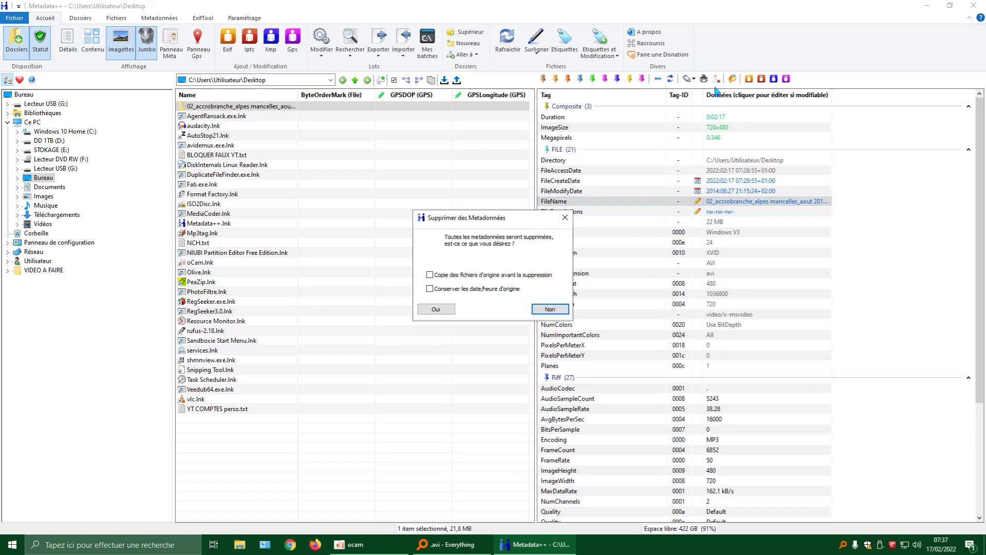
{"action": "left_click", "coordinate": [441, 309]}
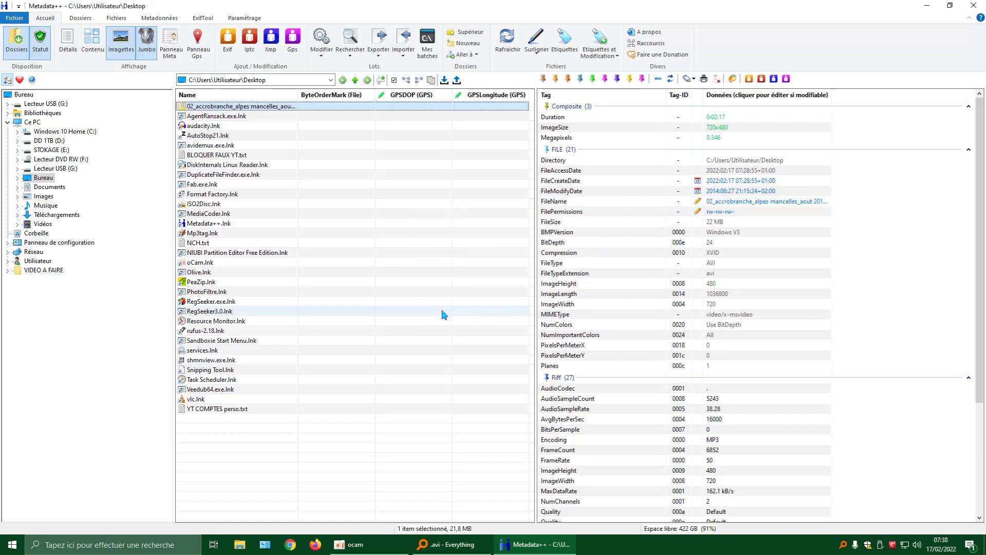
Examine the AVI video's file tags, including its name, permissions, size and image height
{"action": "left_click", "coordinate": [753, 213]}
{"action": "left_click", "coordinate": [756, 223]}
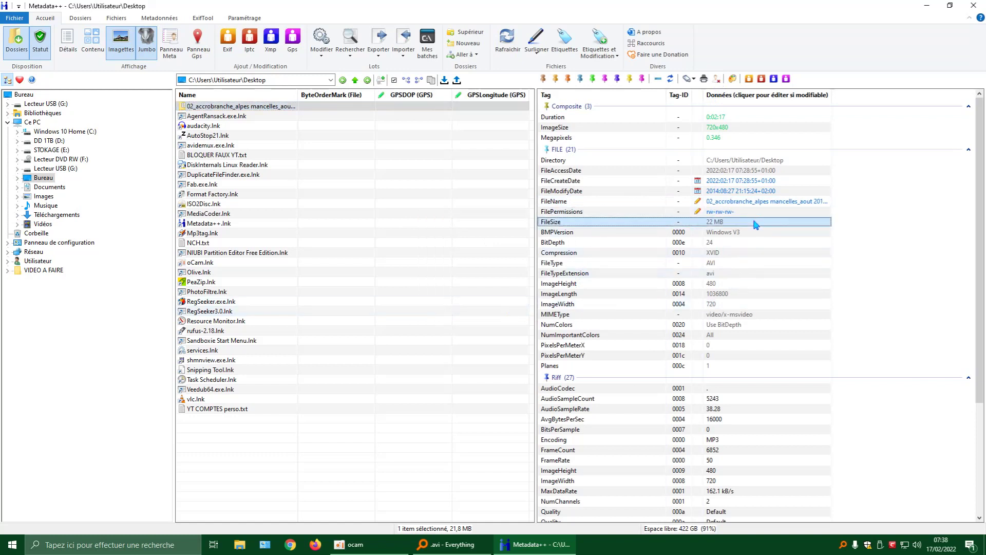
{"action": "scroll", "coordinate": [983, 381], "scroll_direction": "down", "scroll_amount": 3}
{"action": "left_click_drag", "start_coordinate": [984, 380], "coordinate": [984, 312]}
{"action": "left_click", "coordinate": [735, 243]}
{"action": "left_click", "coordinate": [740, 284]}
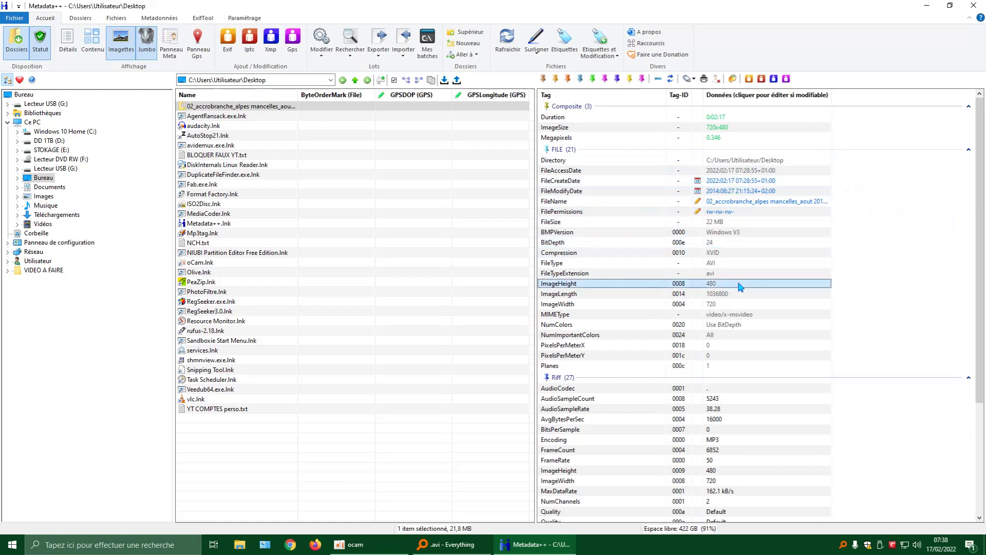
{"action": "left_click", "coordinate": [732, 222]}
{"action": "left_click", "coordinate": [714, 213]}
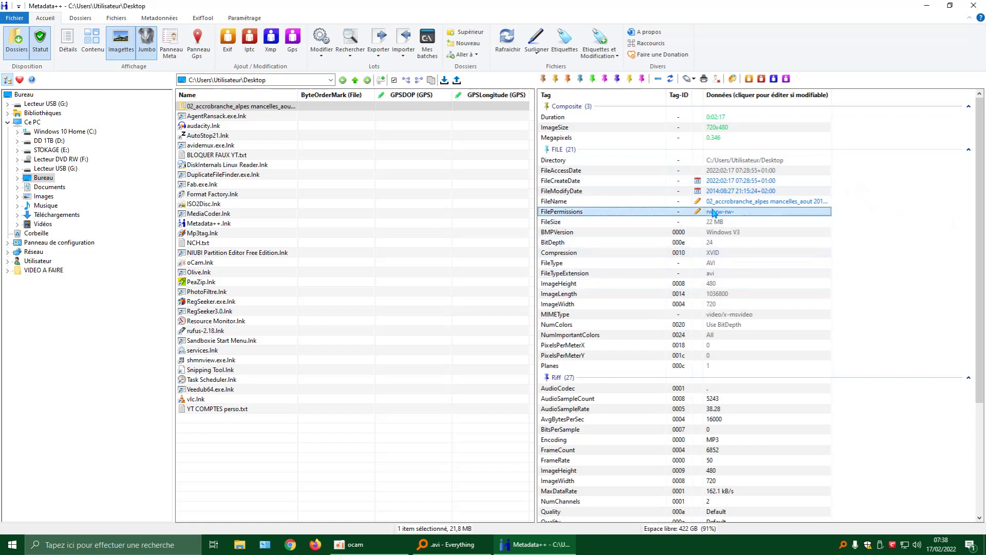
{"action": "left_click", "coordinate": [713, 205]}
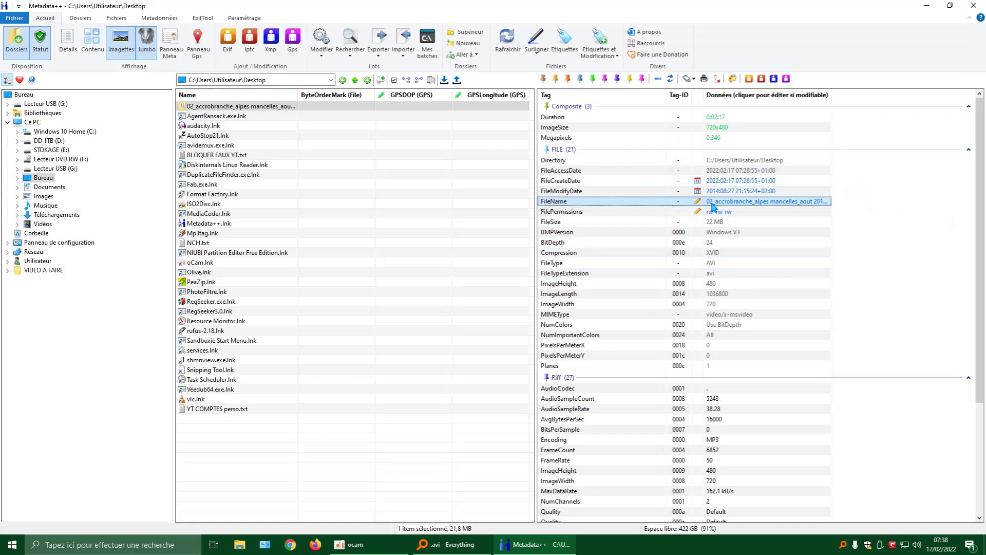
Minimize Metadata++, refresh the desktop, and check the creation and modification dates in the AVI video's general properties
{"action": "left_click", "coordinate": [928, 6]}
{"action": "right_click", "coordinate": [769, 219]}
{"action": "left_click", "coordinate": [801, 245]}
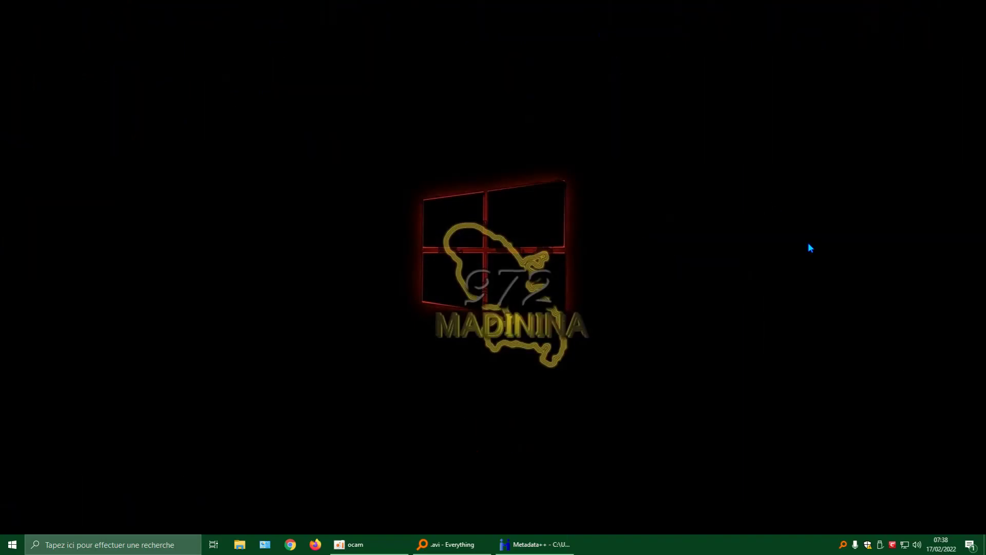
{"action": "right_click", "coordinate": [670, 226]}
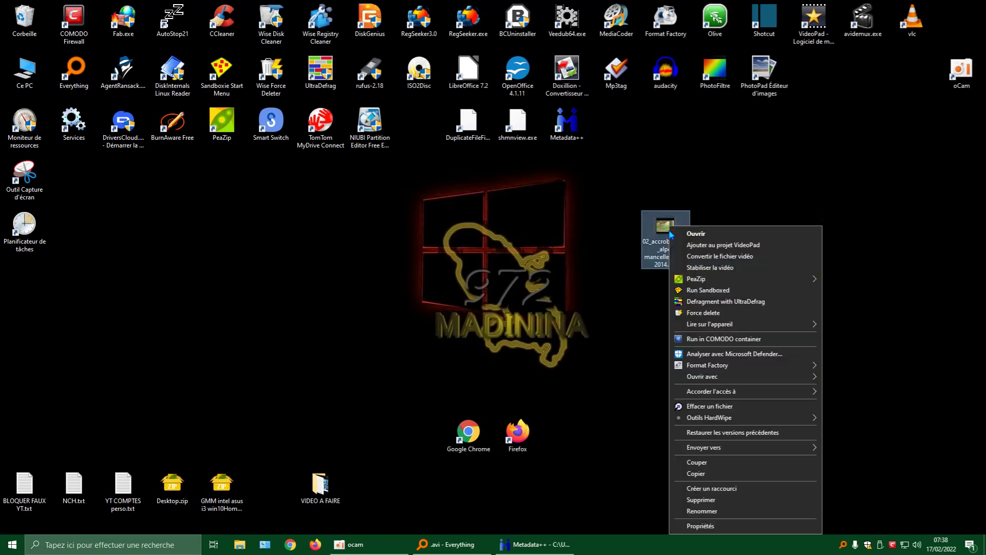
{"action": "left_click", "coordinate": [701, 526]}
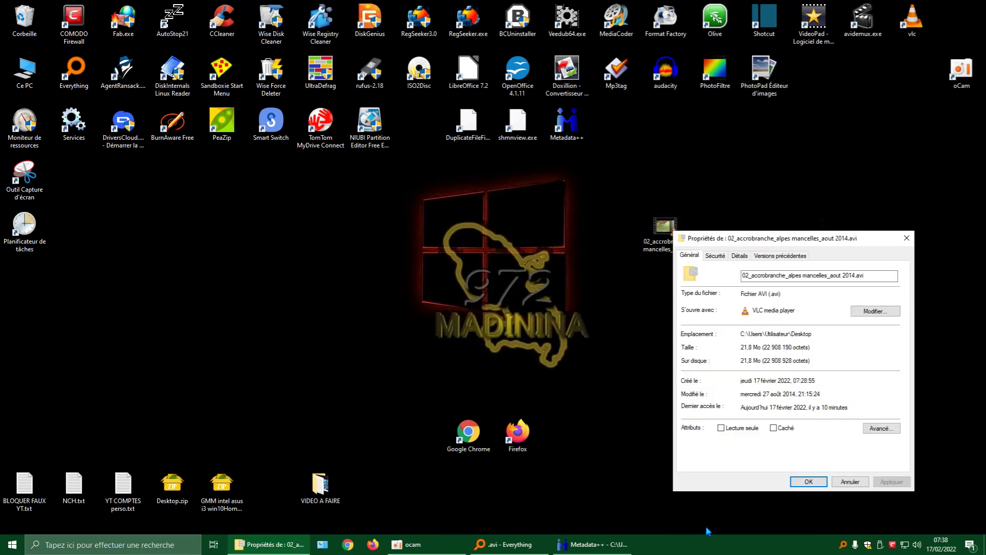
{"action": "left_click_drag", "start_coordinate": [822, 381], "coordinate": [740, 385]}
{"action": "left_click_drag", "start_coordinate": [831, 397], "coordinate": [732, 397]}
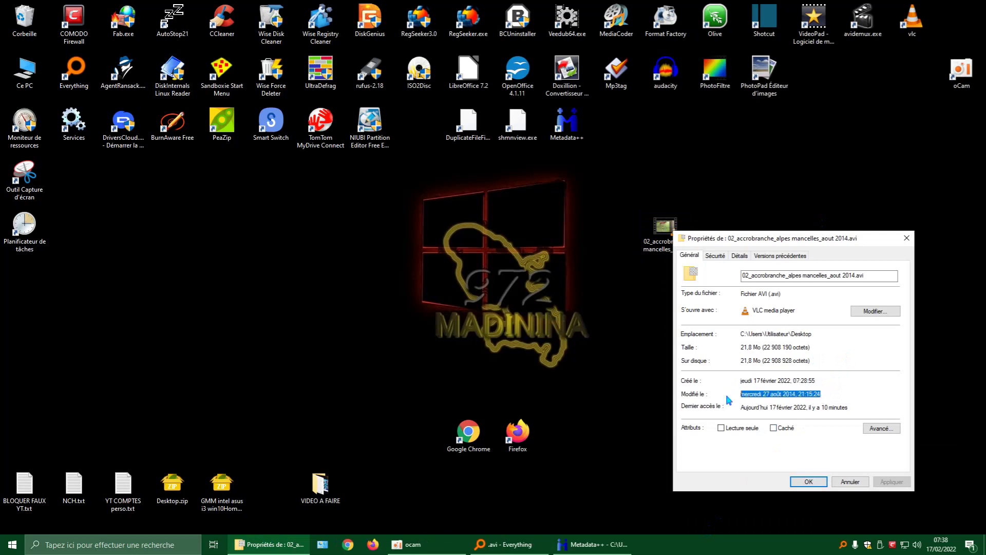
Check the creation and modification dates in the AVI video's detailed properties and close the properties
{"action": "left_click", "coordinate": [740, 255]}
{"action": "left_click_drag", "start_coordinate": [775, 239], "coordinate": [695, 147]}
{"action": "scroll", "coordinate": [819, 257], "scroll_direction": "down", "scroll_amount": 2}
{"action": "left_click", "coordinate": [668, 268]}
{"action": "scroll", "coordinate": [821, 280], "scroll_direction": "down", "scroll_amount": 3}
{"action": "left_click_drag", "start_coordinate": [821, 280], "coordinate": [821, 303]}
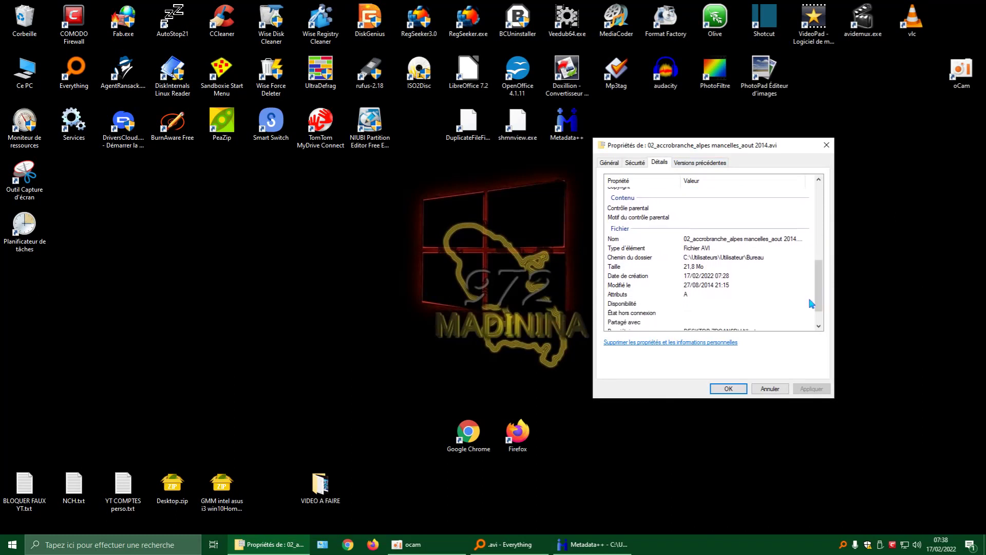
{"action": "left_click", "coordinate": [724, 276]}
{"action": "left_click", "coordinate": [707, 288]}
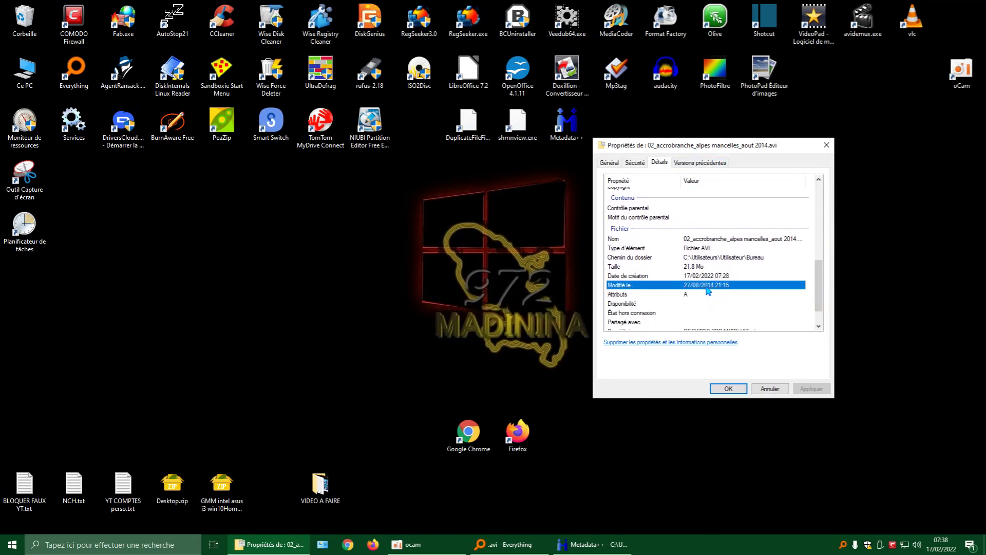
{"action": "left_click", "coordinate": [729, 389]}
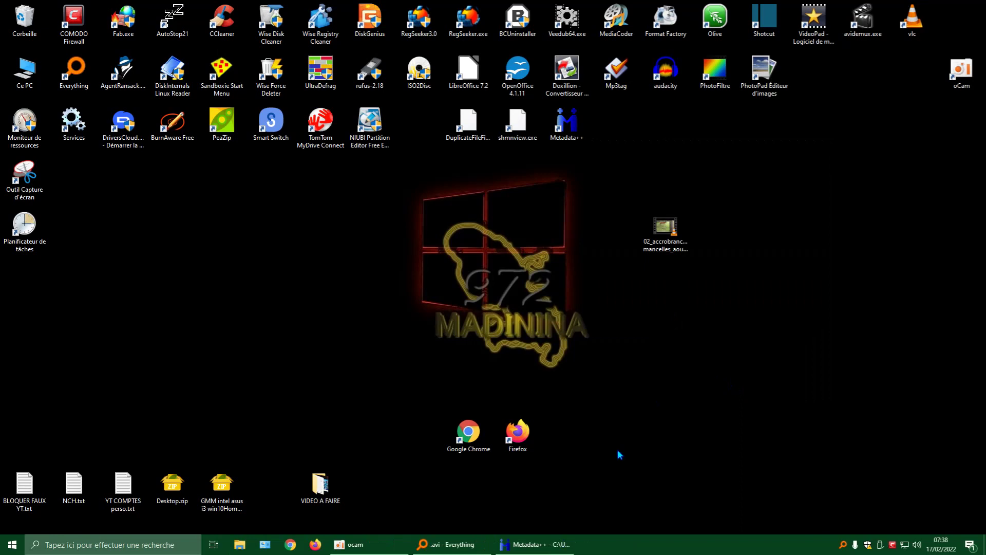
Return to Metadata++ and examine the AVI video's directory, creation date, permissions and other file tags
{"action": "left_click", "coordinate": [537, 547]}
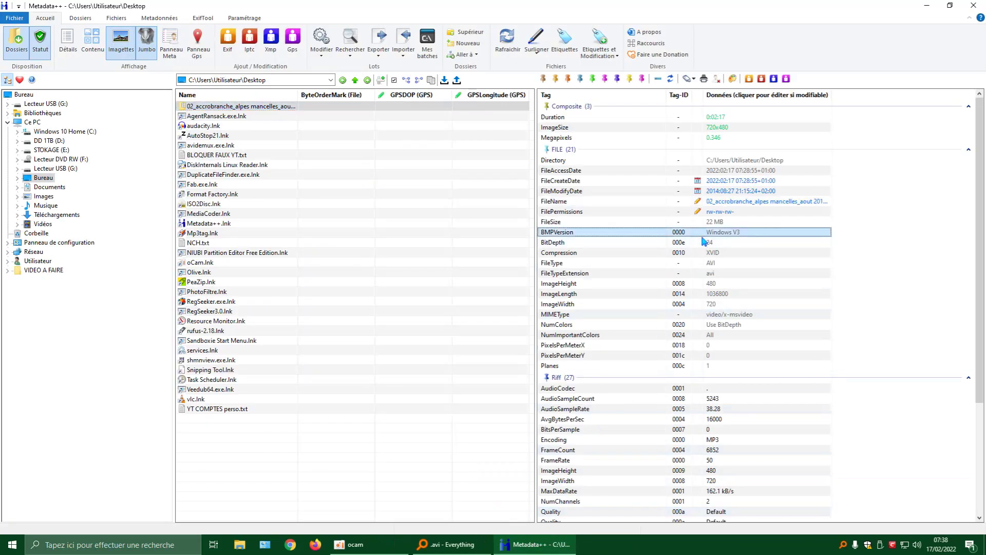
{"action": "left_click", "coordinate": [601, 183]}
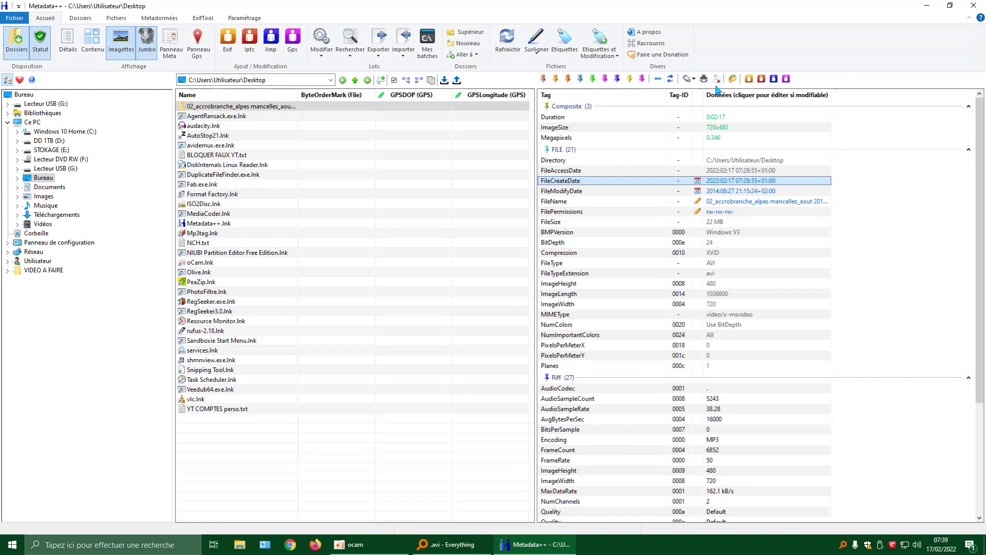
{"action": "left_click", "coordinate": [617, 53]}
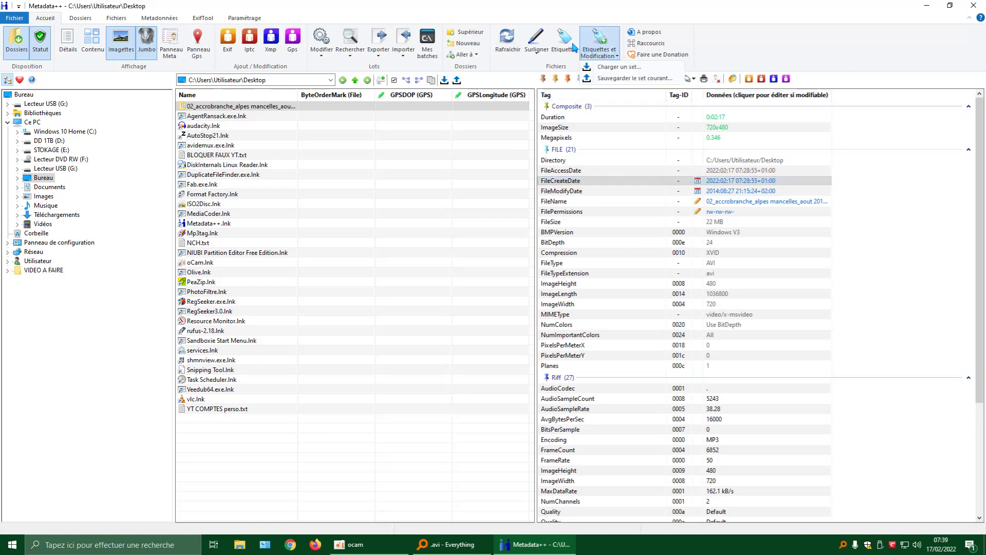
{"action": "key", "text": "Escape"}
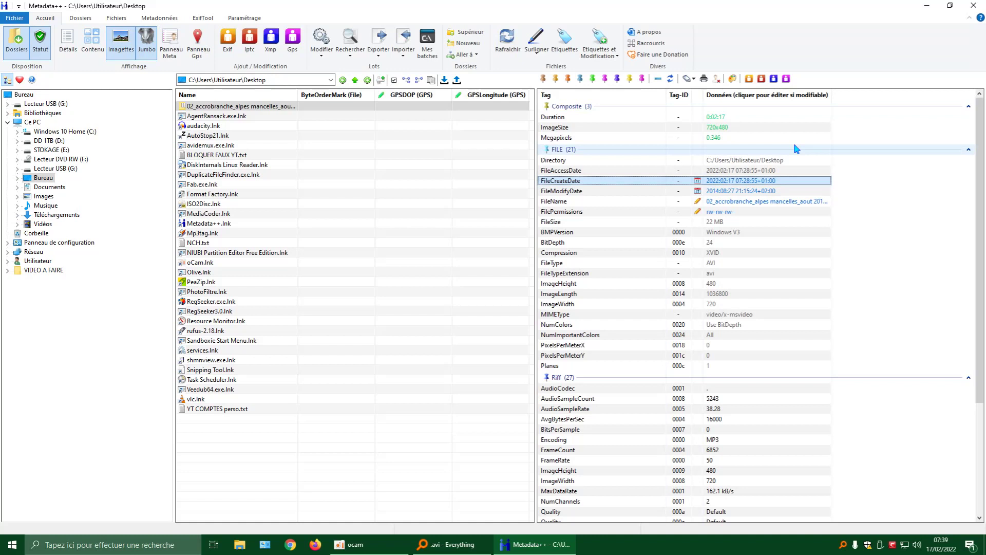
{"action": "left_click", "coordinate": [821, 162]}
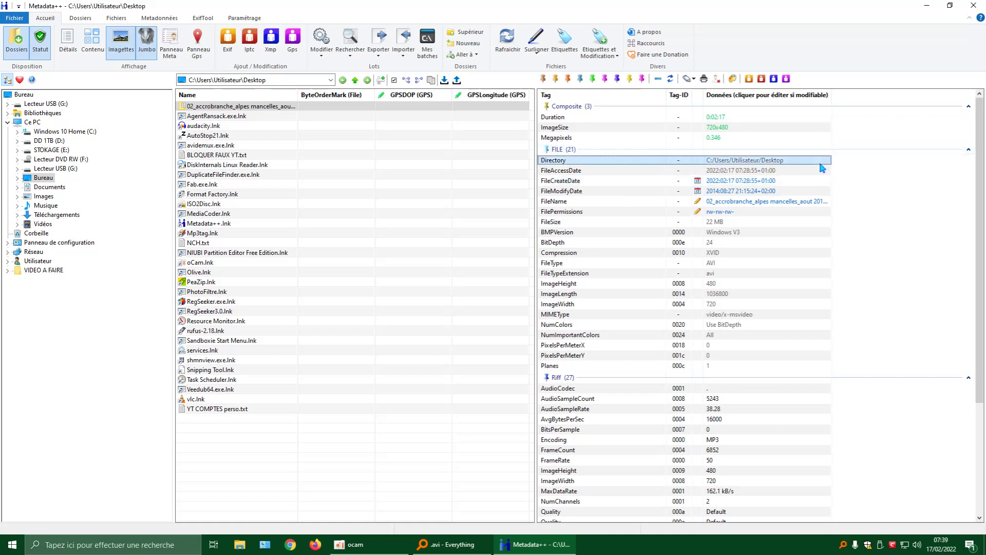
{"action": "left_click", "coordinate": [825, 180]}
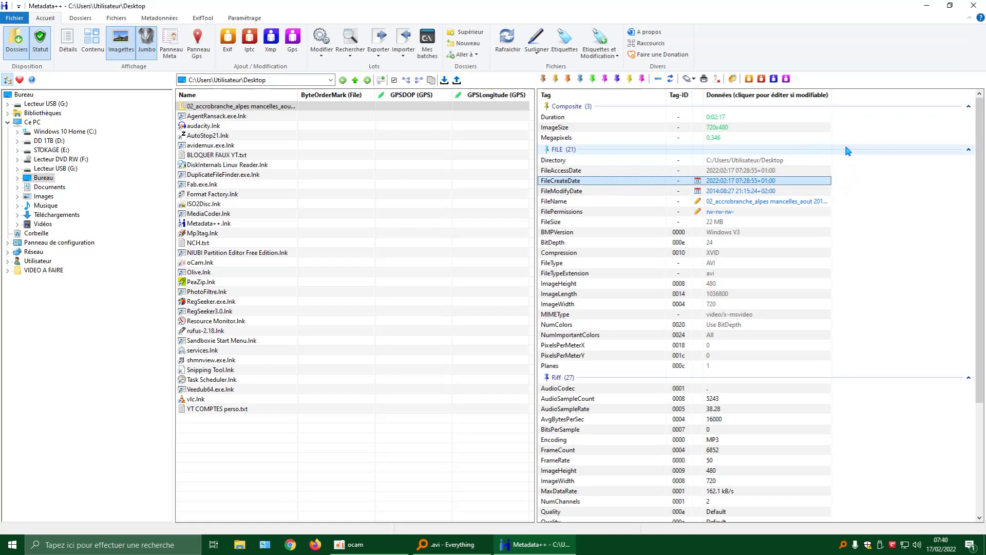
{"action": "left_click", "coordinate": [827, 212]}
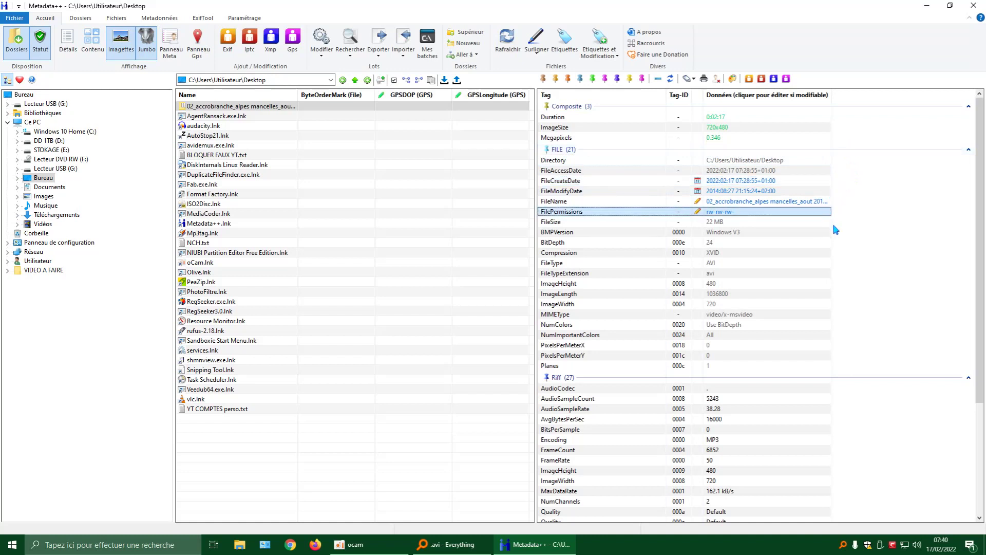
{"action": "left_click", "coordinate": [717, 191]}
{"action": "left_click", "coordinate": [811, 294]}
{"action": "left_click", "coordinate": [807, 285]}
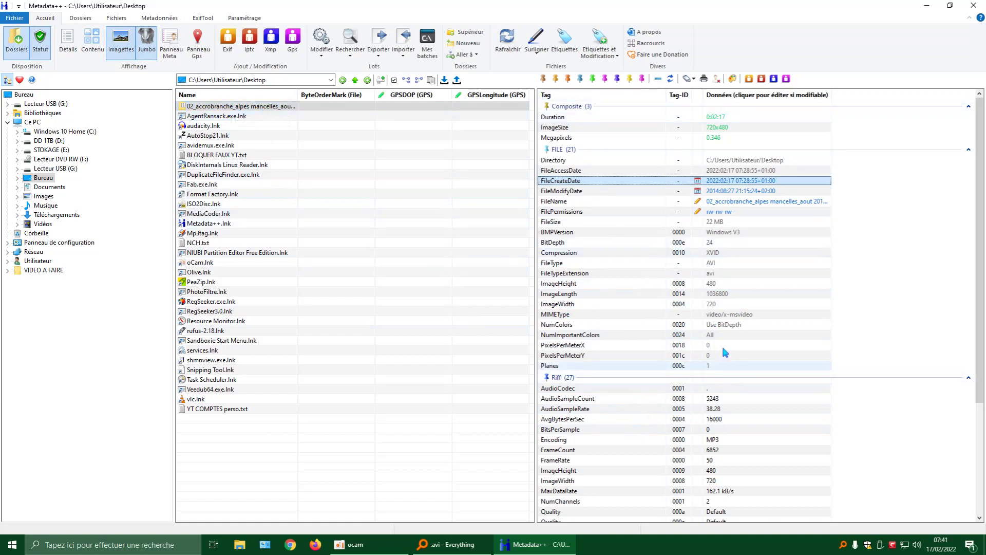
{"action": "left_click", "coordinate": [591, 273]}
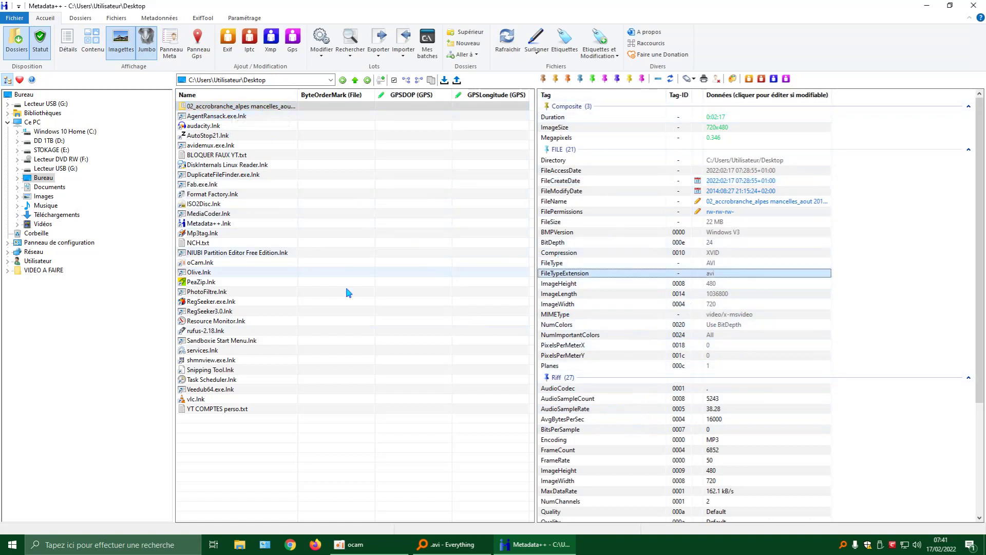
Display the metadata of the AgentRansack.exe.lnk shortcut
{"action": "left_click", "coordinate": [227, 118]}
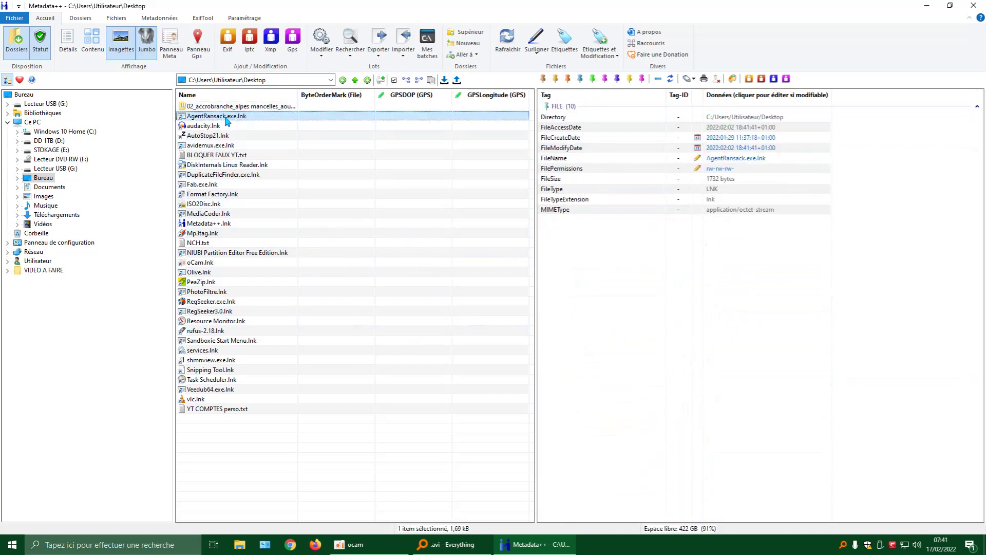
Display the metadata of the audacity.lnk shortcut and switch the file list to jumbo icons
{"action": "left_click", "coordinate": [224, 126]}
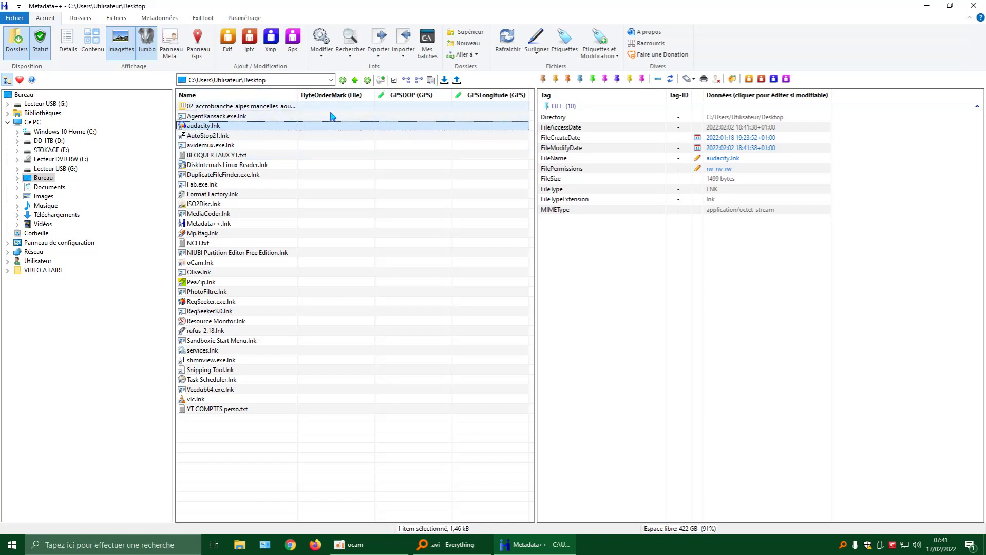
{"action": "right_click", "coordinate": [333, 185]}
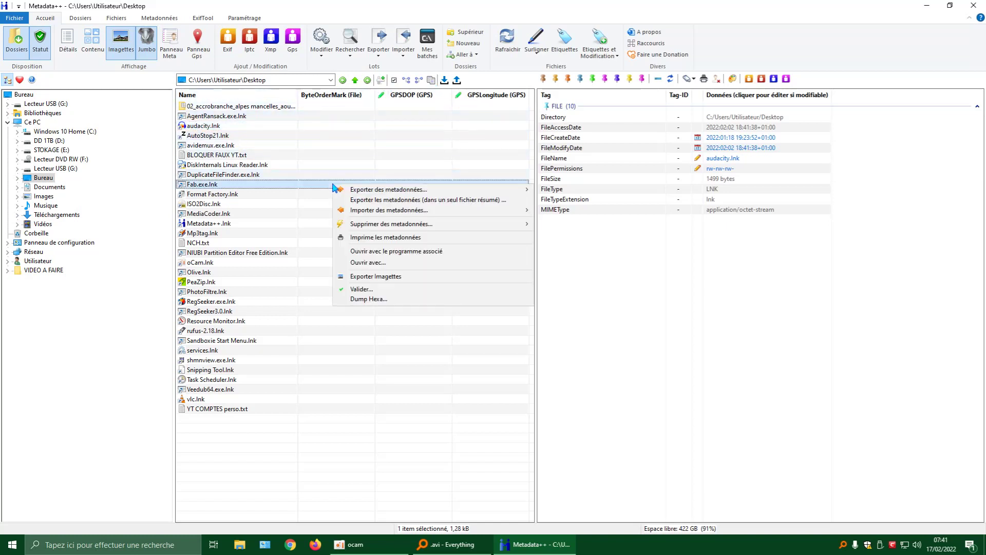
{"action": "right_click", "coordinate": [312, 443]}
{"action": "mouse_move", "coordinate": [329, 450]}
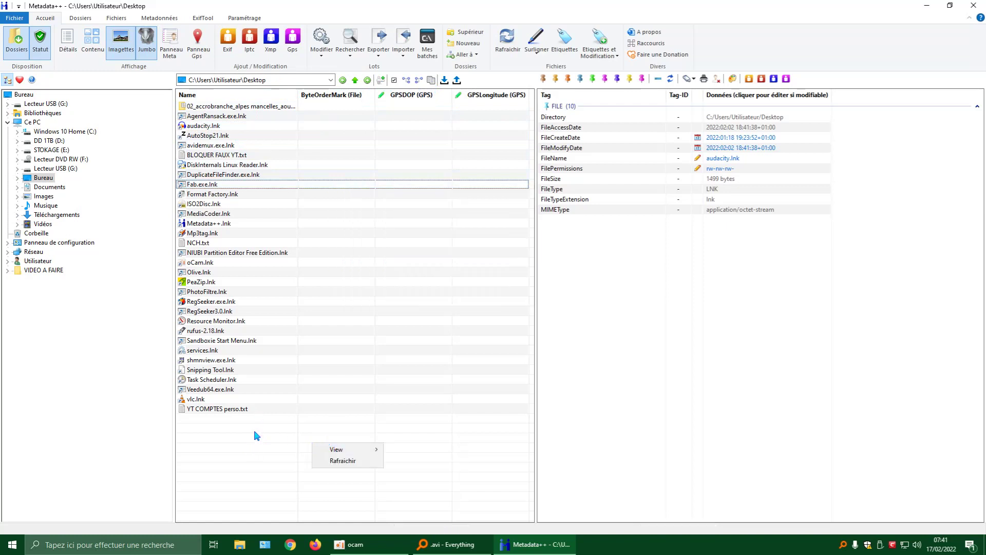
{"action": "right_click", "coordinate": [252, 445]}
{"action": "mouse_move", "coordinate": [277, 456]}
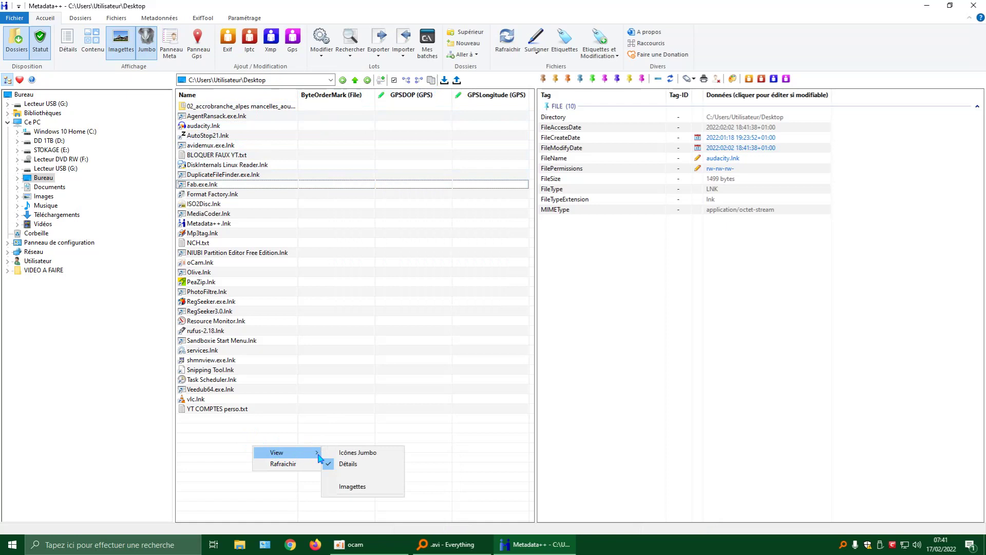
{"action": "left_click", "coordinate": [361, 454]}
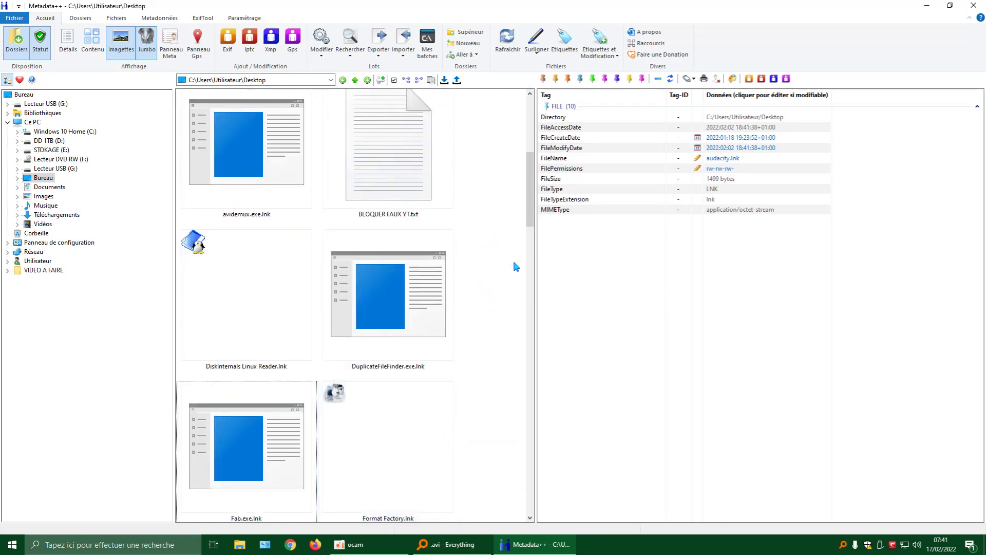
Display the AVI video's metadata, look through the jumbo thumbnails of the desktop files, and close Metadata++
{"action": "left_click_drag", "start_coordinate": [528, 210], "coordinate": [527, 180]}
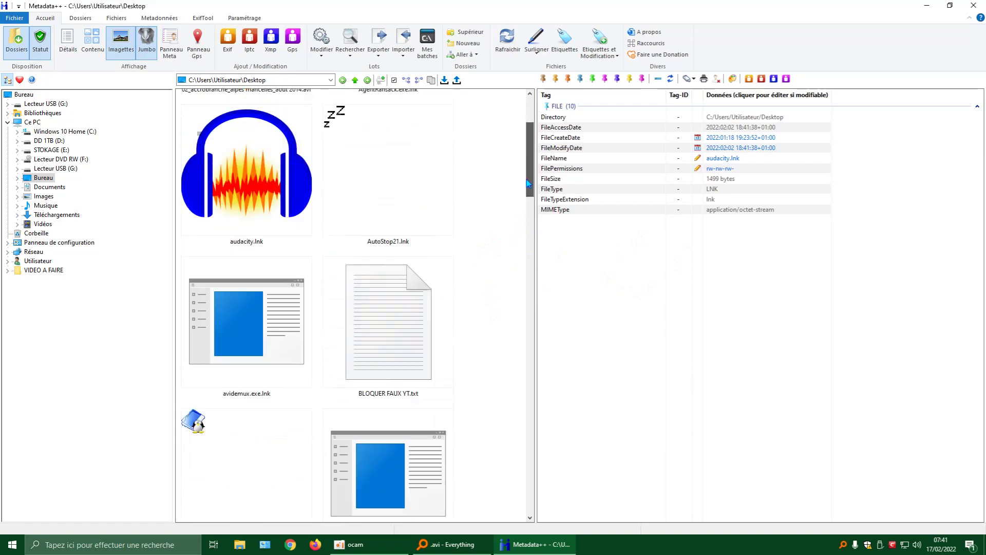
{"action": "scroll", "coordinate": [486, 196], "scroll_direction": "up", "scroll_amount": 2}
{"action": "left_click", "coordinate": [267, 180]}
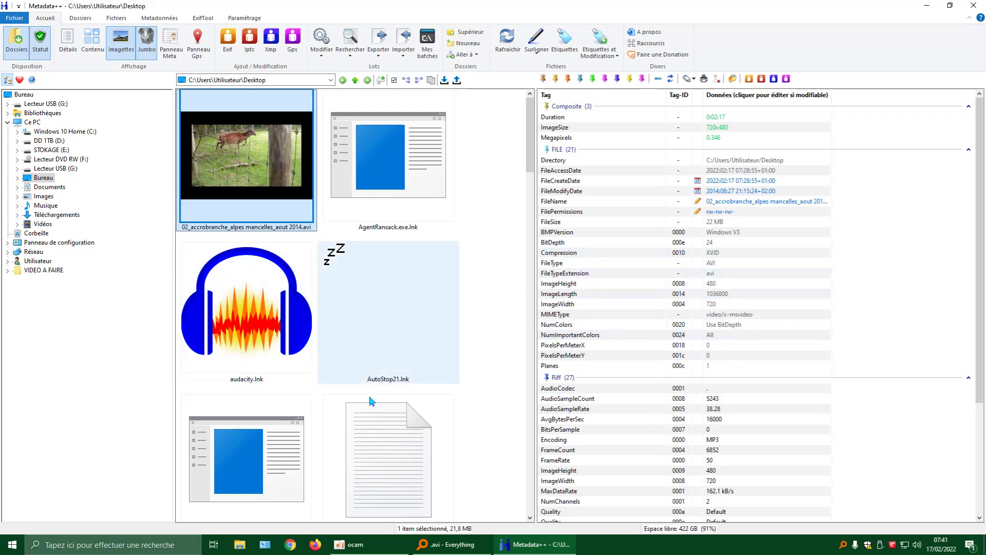
{"action": "scroll", "coordinate": [498, 395], "scroll_direction": "down", "scroll_amount": 10}
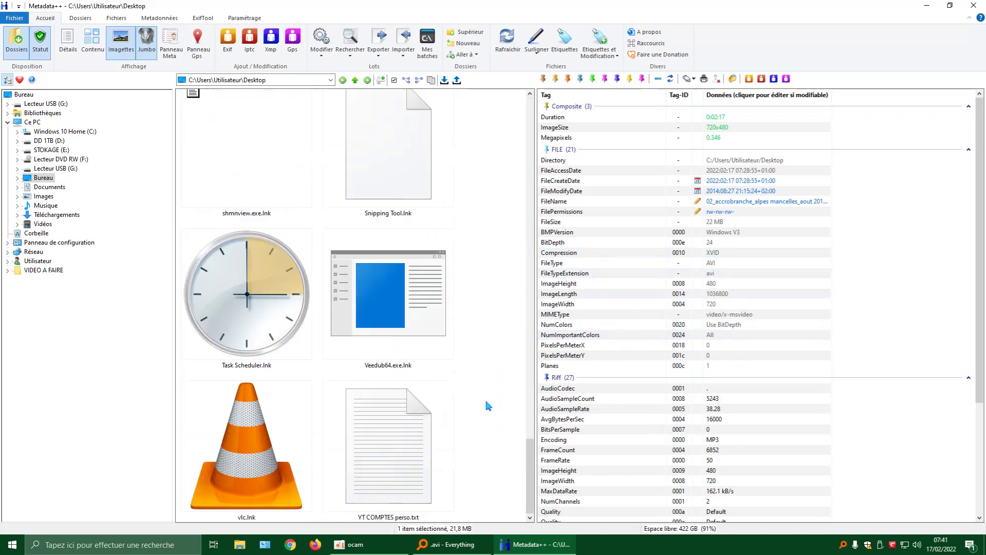
{"action": "scroll", "coordinate": [485, 396], "scroll_direction": "up", "scroll_amount": 10}
{"action": "left_click", "coordinate": [722, 283]}
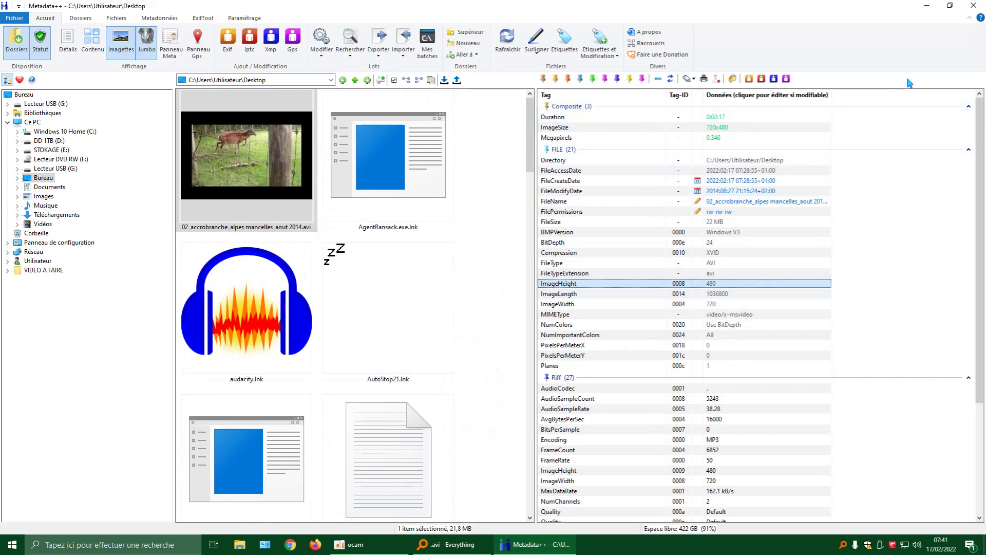
{"action": "left_click", "coordinate": [975, 7]}
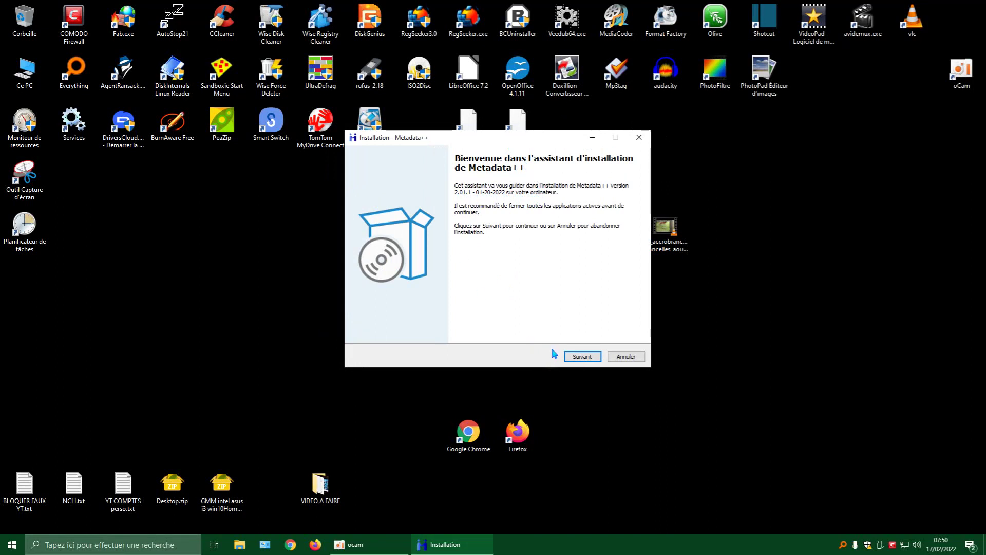
Install Metadata++ version 2.01.1 in C:\Program Files\Metadata++ and finish the setup wizard
{"action": "left_click", "coordinate": [582, 355]}
{"action": "left_click", "coordinate": [581, 355]}
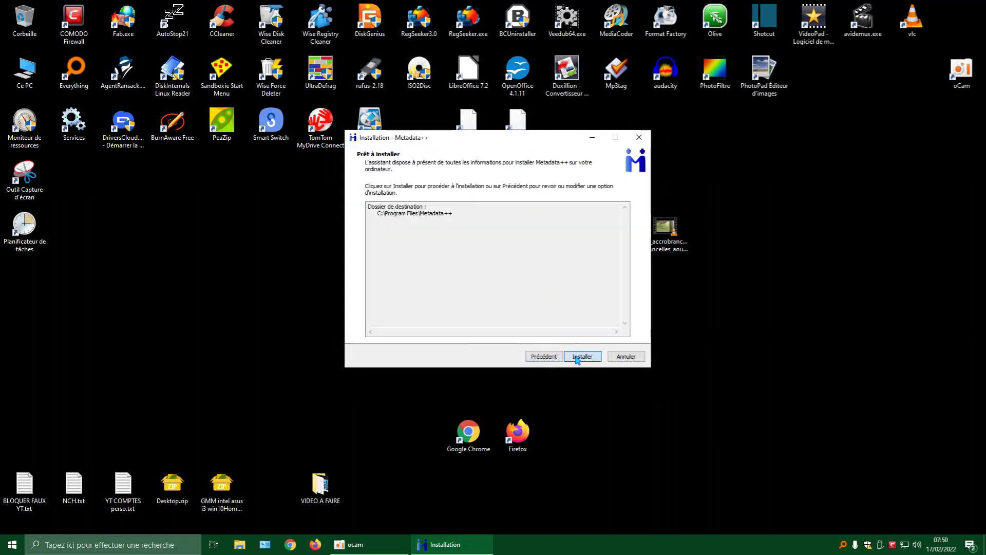
{"action": "left_click", "coordinate": [576, 357]}
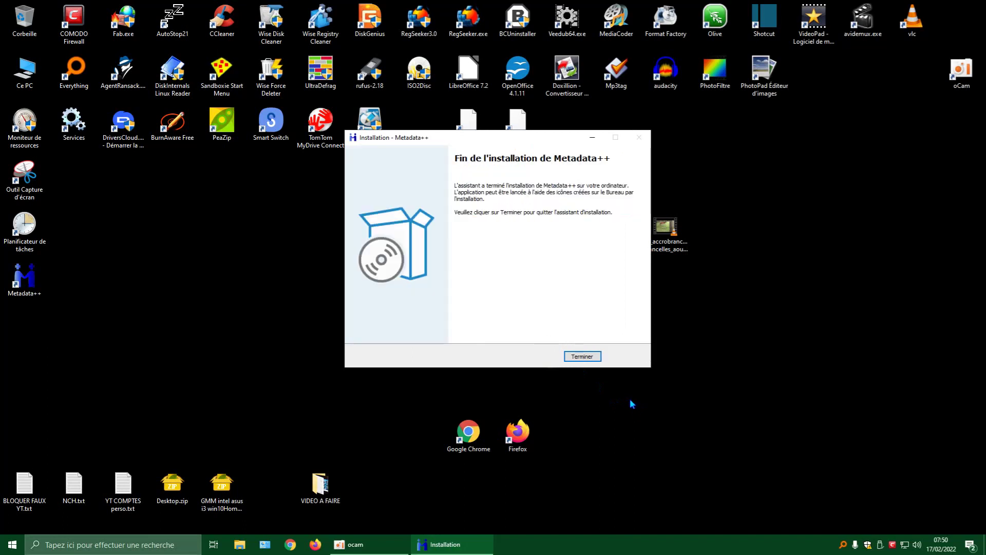
{"action": "left_click", "coordinate": [588, 361]}
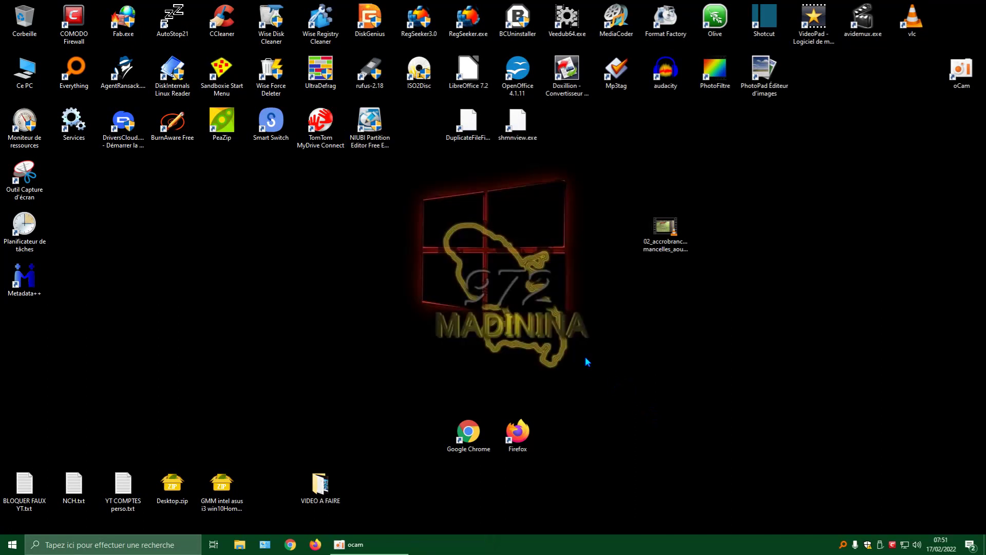
Move the Metadata++ desktop shortcut beside shmnview.exe and refresh the desktop
{"action": "left_click_drag", "start_coordinate": [25, 282], "coordinate": [578, 129]}
{"action": "right_click", "coordinate": [540, 191]}
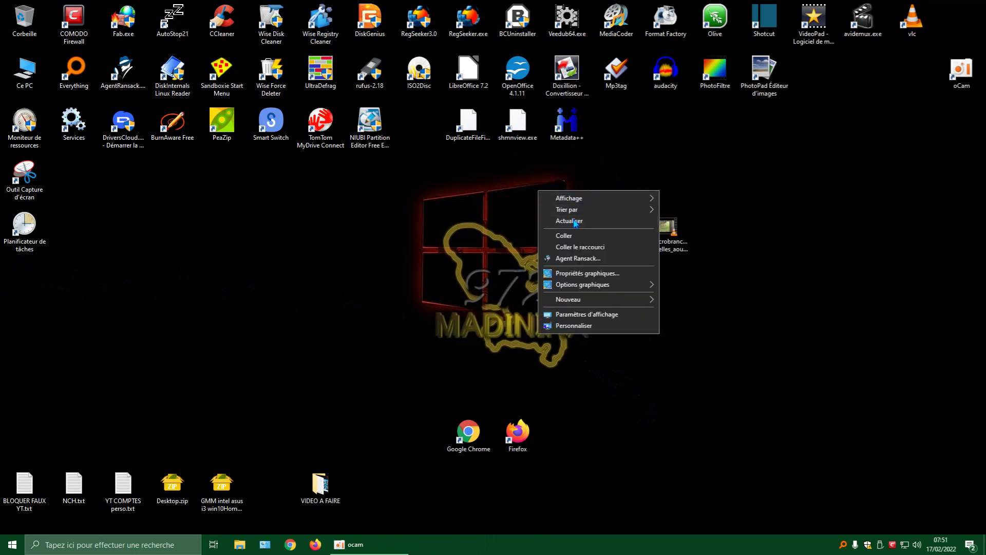
{"action": "left_click", "coordinate": [574, 221]}
{"action": "right_click", "coordinate": [576, 224]}
{"action": "left_click", "coordinate": [599, 253]}
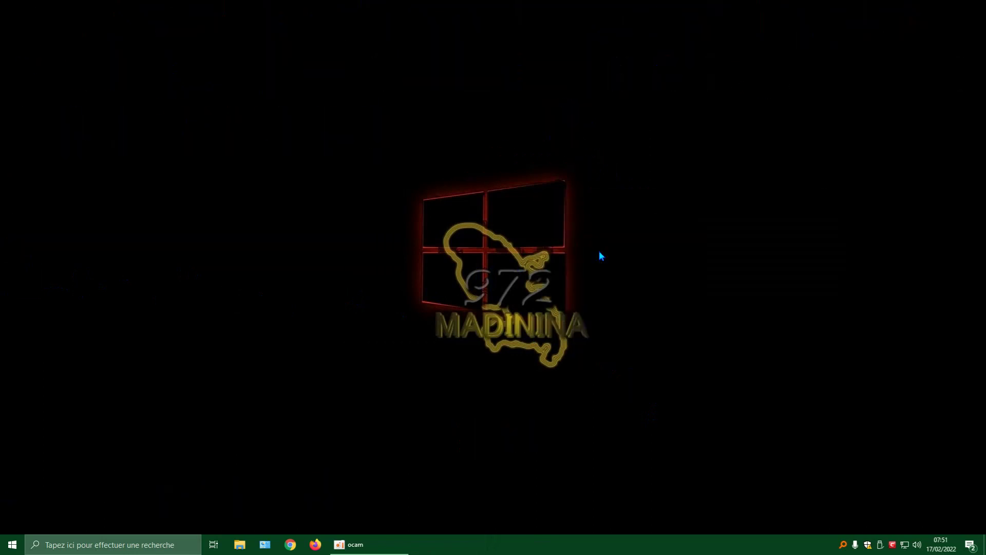
Launch the newly installed Metadata++, select the AVI video, and widen the file list area
{"action": "double_click", "coordinate": [568, 122]}
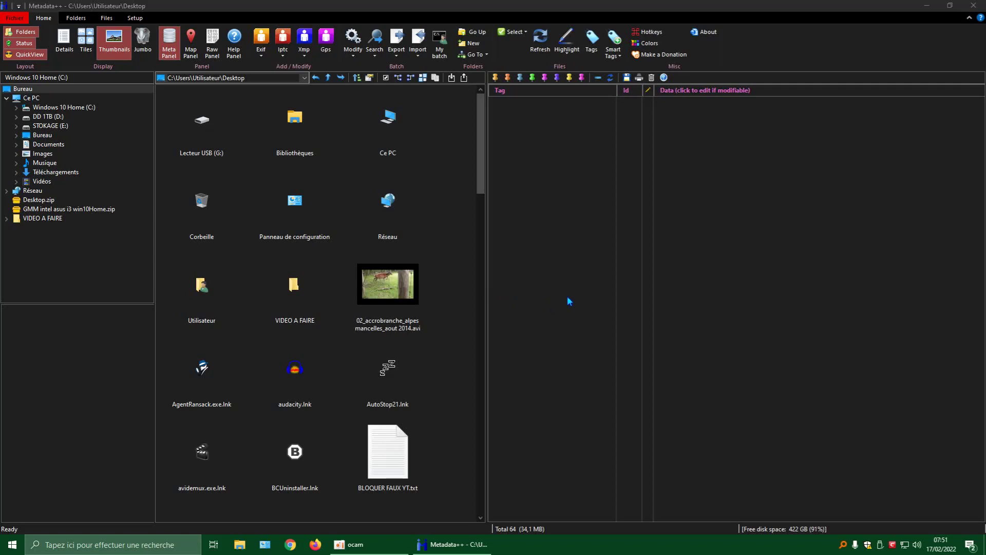
{"action": "scroll", "coordinate": [476, 201], "scroll_direction": "down", "scroll_amount": 3}
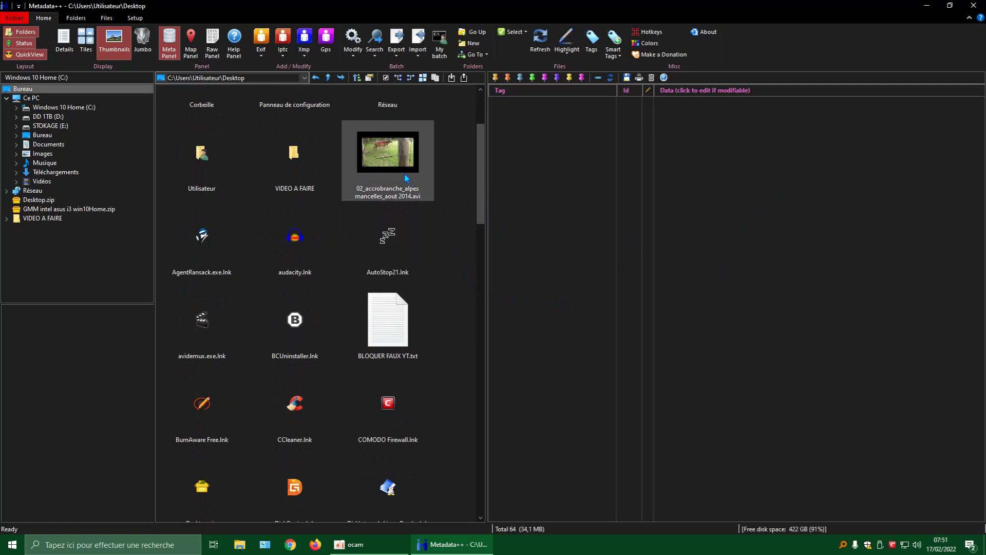
{"action": "left_click", "coordinate": [396, 151]}
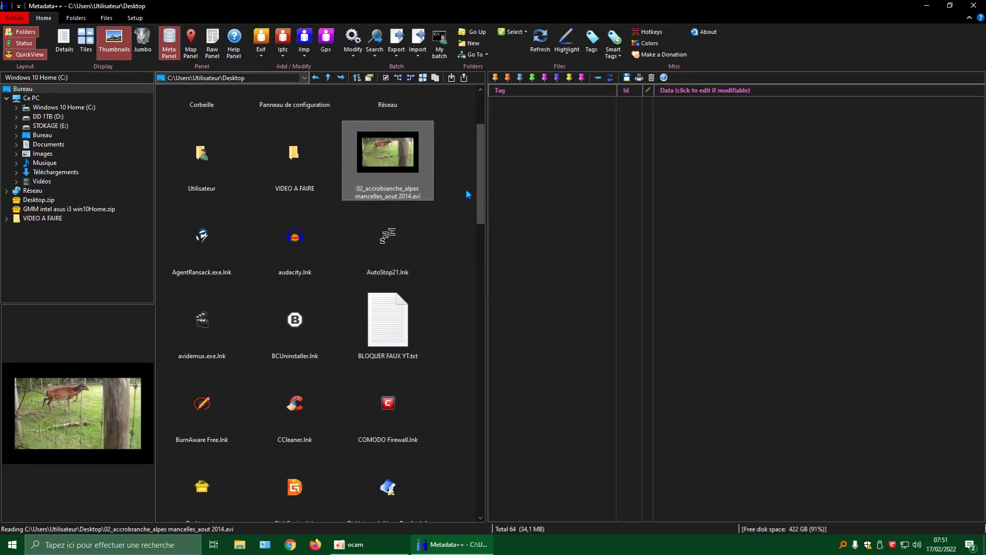
{"action": "scroll", "coordinate": [481, 231], "scroll_direction": "down", "scroll_amount": 3}
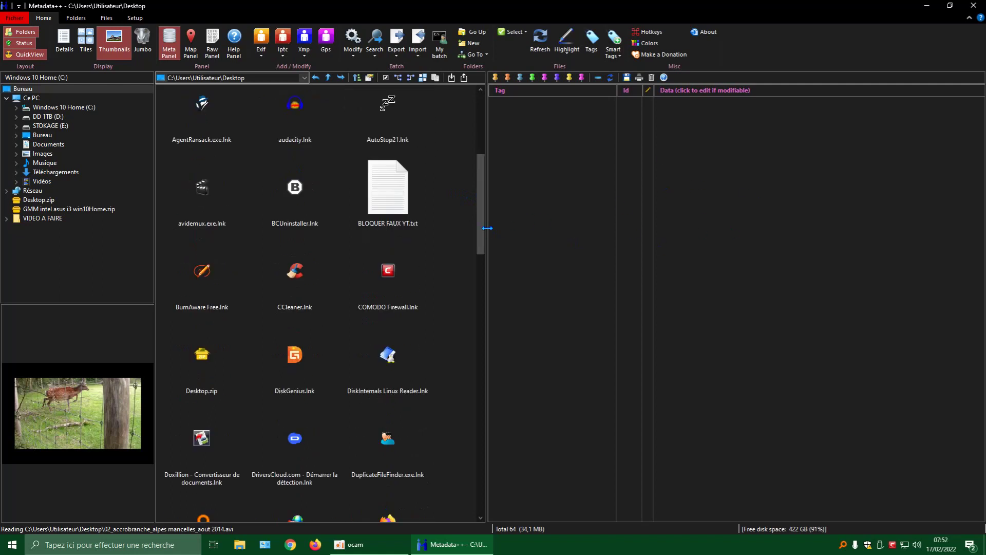
{"action": "left_click_drag", "start_coordinate": [487, 228], "coordinate": [538, 231]}
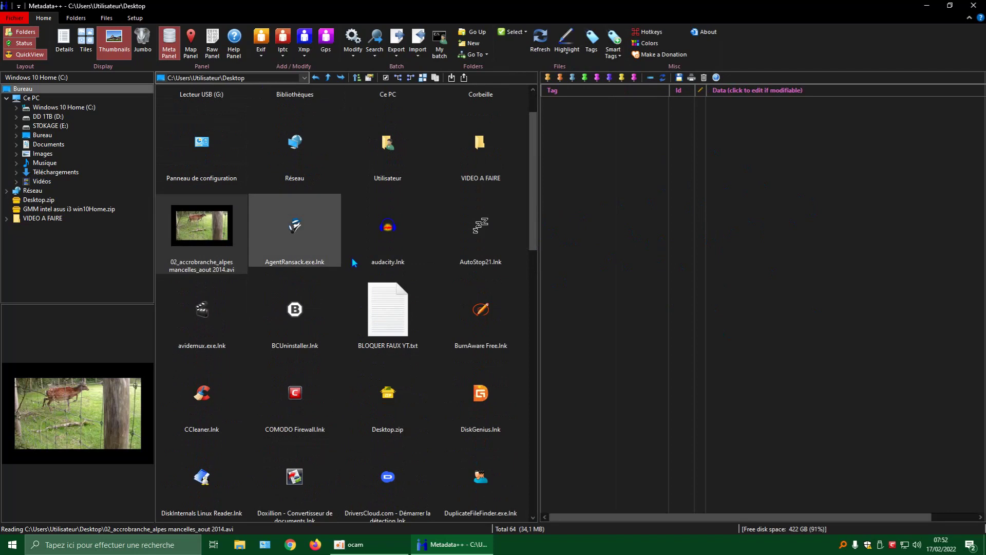
Minimize Metadata++ and open the AVI video's general file properties from the desktop
{"action": "left_click", "coordinate": [927, 5]}
{"action": "left_click", "coordinate": [670, 232]}
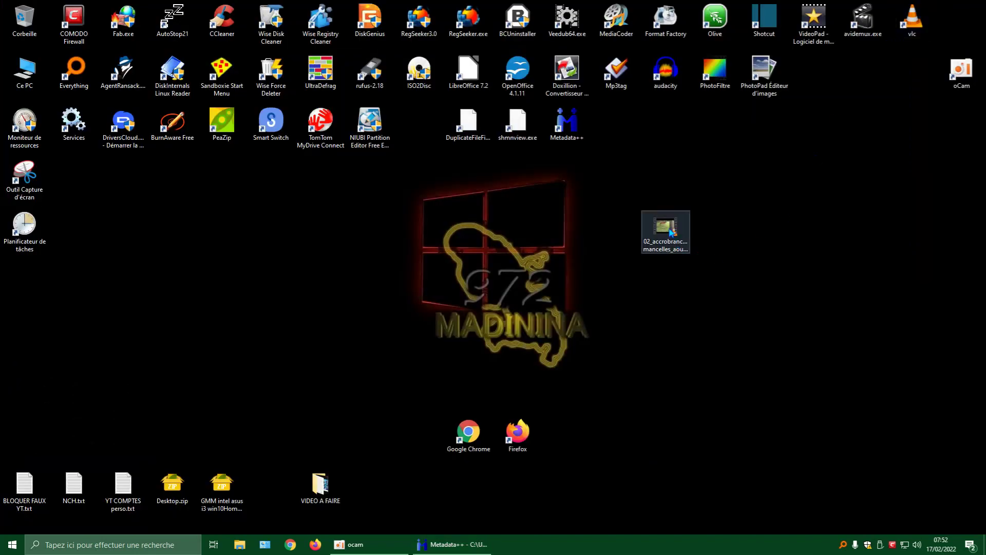
{"action": "right_click", "coordinate": [671, 232]}
{"action": "left_click", "coordinate": [719, 527]}
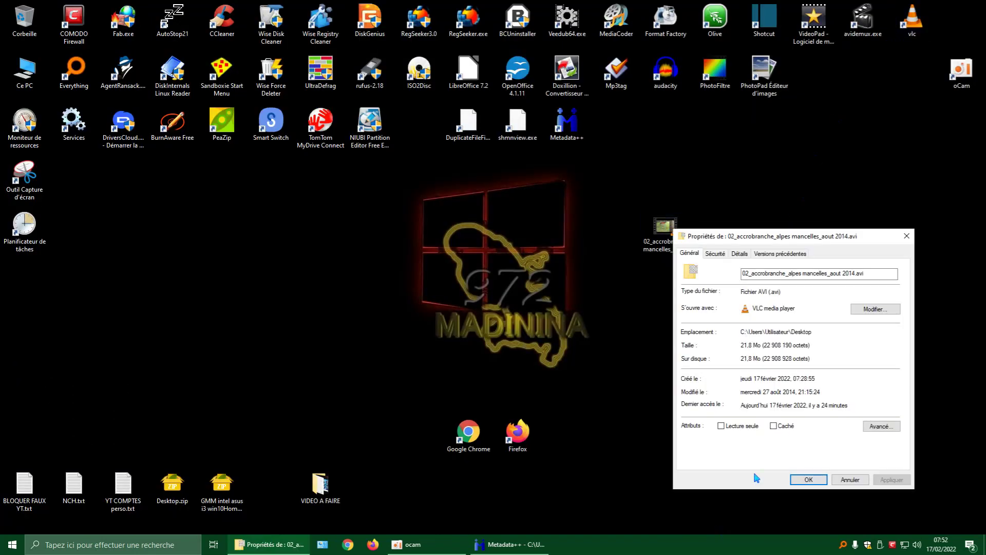
Check the folder path, size, creation and modification dates in the AVI video's detailed properties and close them
{"action": "left_click", "coordinate": [745, 255]}
{"action": "left_click_drag", "start_coordinate": [907, 325], "coordinate": [906, 406]}
{"action": "left_click", "coordinate": [800, 343]}
{"action": "left_click", "coordinate": [779, 348]}
{"action": "left_click", "coordinate": [781, 357]}
{"action": "left_click", "coordinate": [781, 366]}
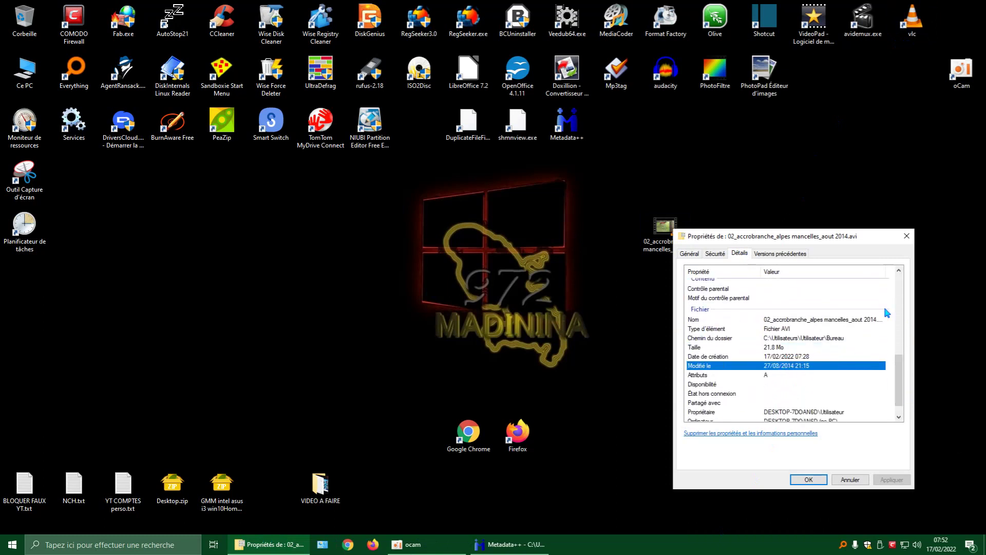
{"action": "left_click", "coordinate": [907, 236]}
Return to Metadata++, look through the desktop files, and examine the view options available for the file list
{"action": "left_click", "coordinate": [452, 544]}
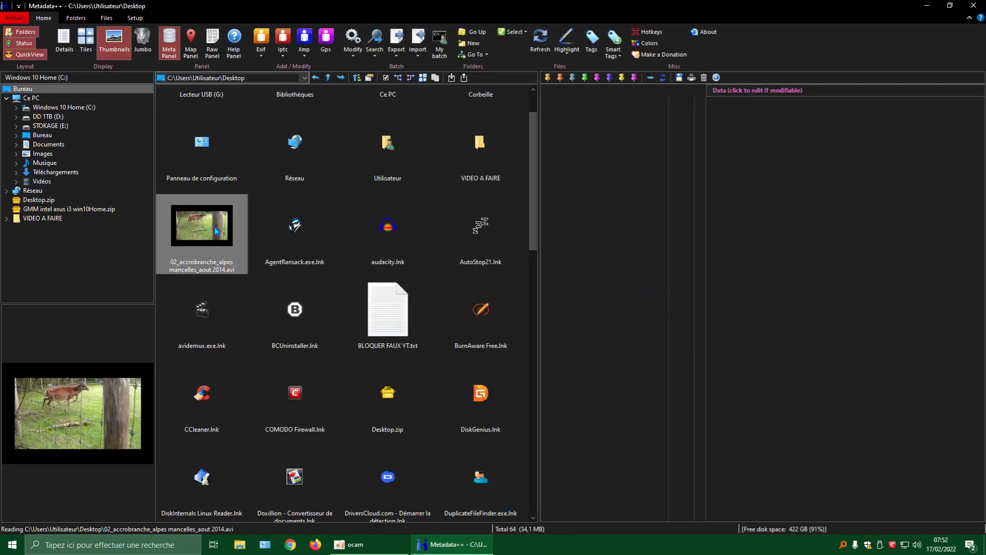
{"action": "scroll", "coordinate": [524, 382], "scroll_direction": "down", "scroll_amount": 5}
{"action": "scroll", "coordinate": [524, 383], "scroll_direction": "down", "scroll_amount": 6}
{"action": "right_click", "coordinate": [426, 480]}
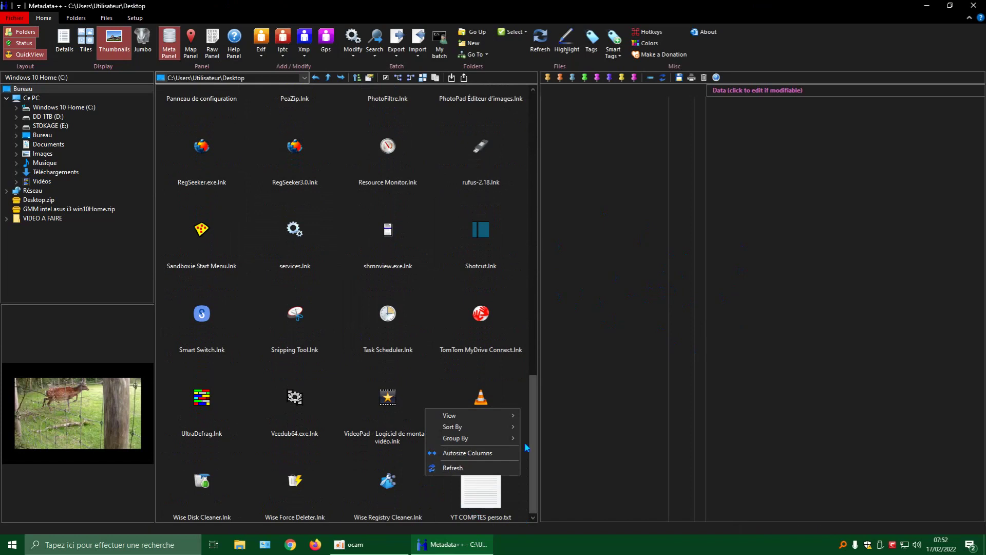
{"action": "right_click", "coordinate": [431, 486]}
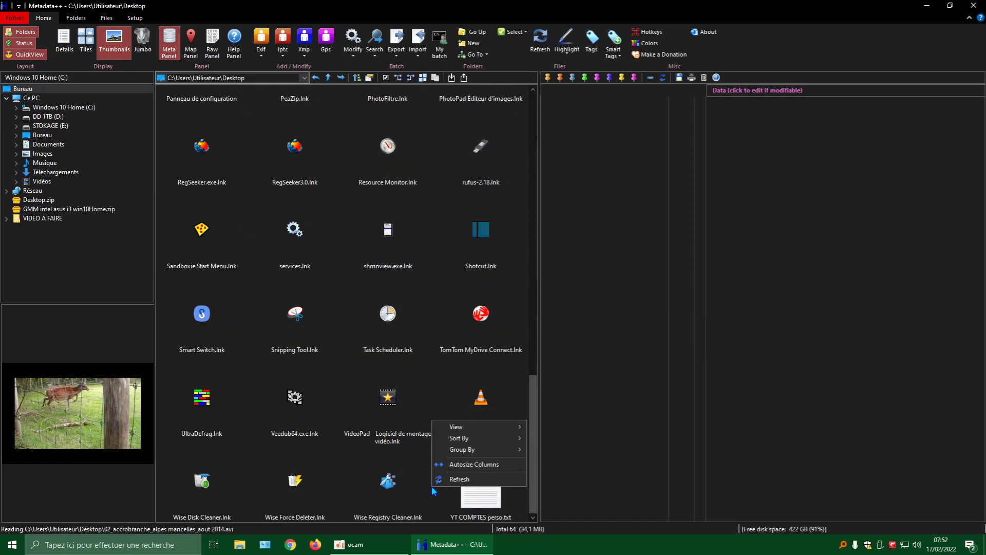
{"action": "mouse_move", "coordinate": [472, 426]}
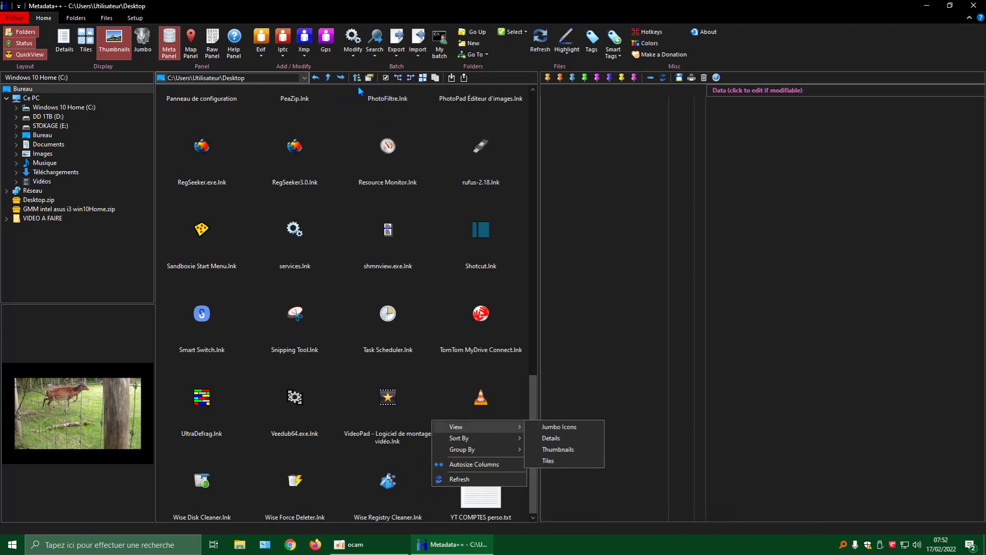
{"action": "left_click", "coordinate": [612, 132]}
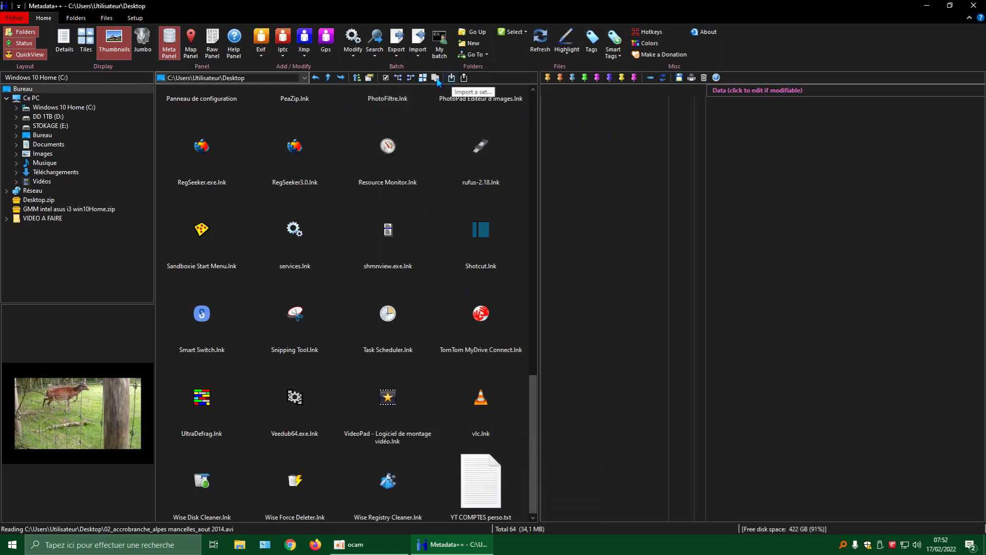
Try the jumbo and thumbnail displays and switch the file list to the Details view
{"action": "left_click", "coordinate": [369, 78]}
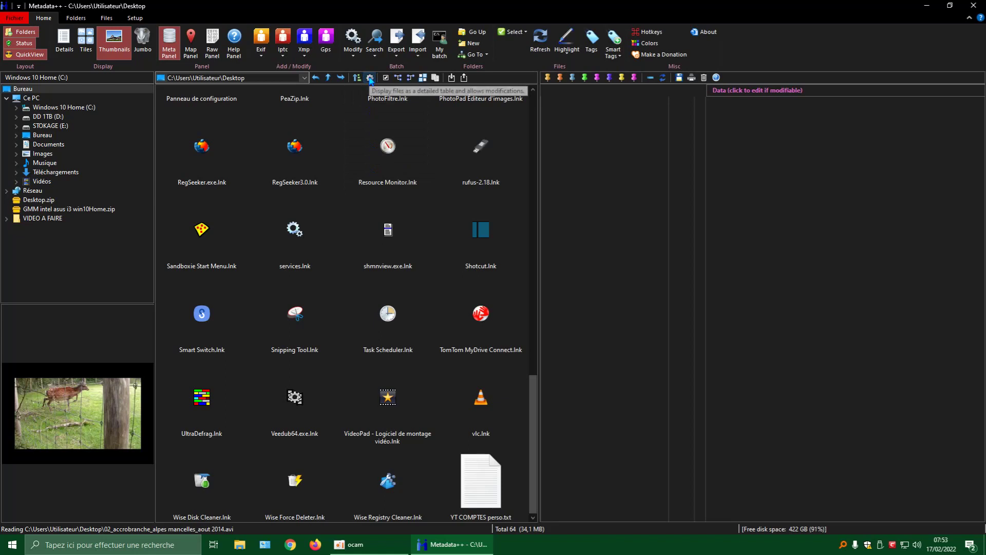
{"action": "left_click", "coordinate": [370, 79]}
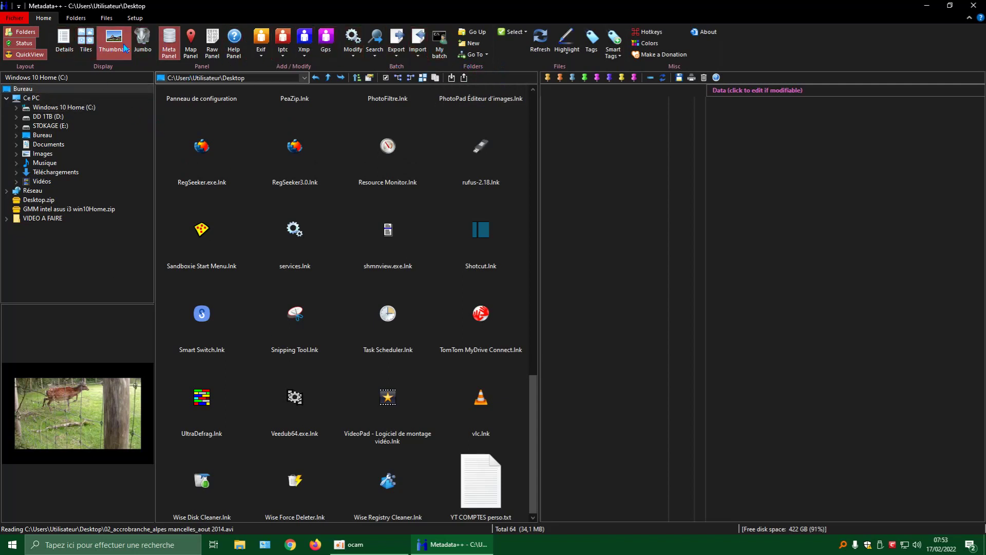
{"action": "left_click", "coordinate": [140, 48]}
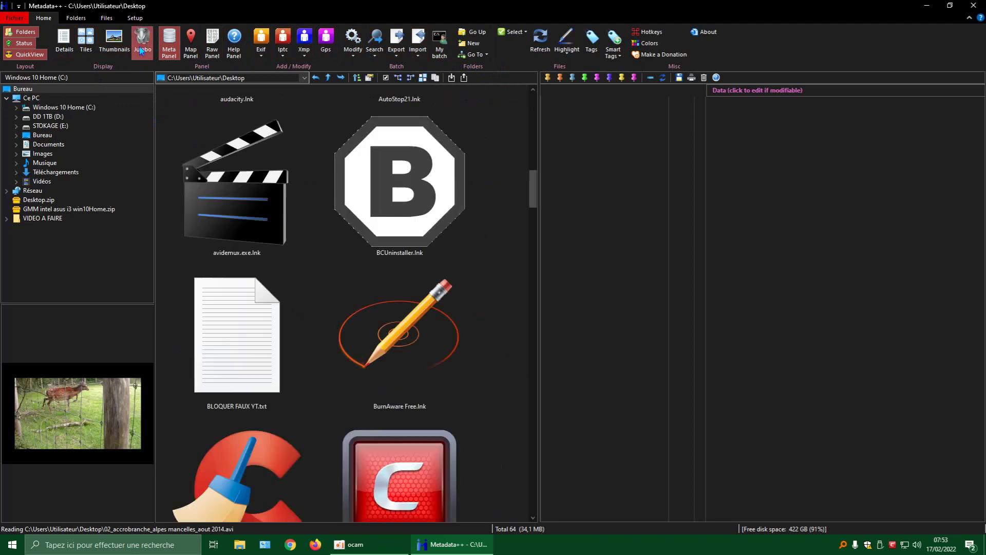
{"action": "left_click", "coordinate": [114, 44]}
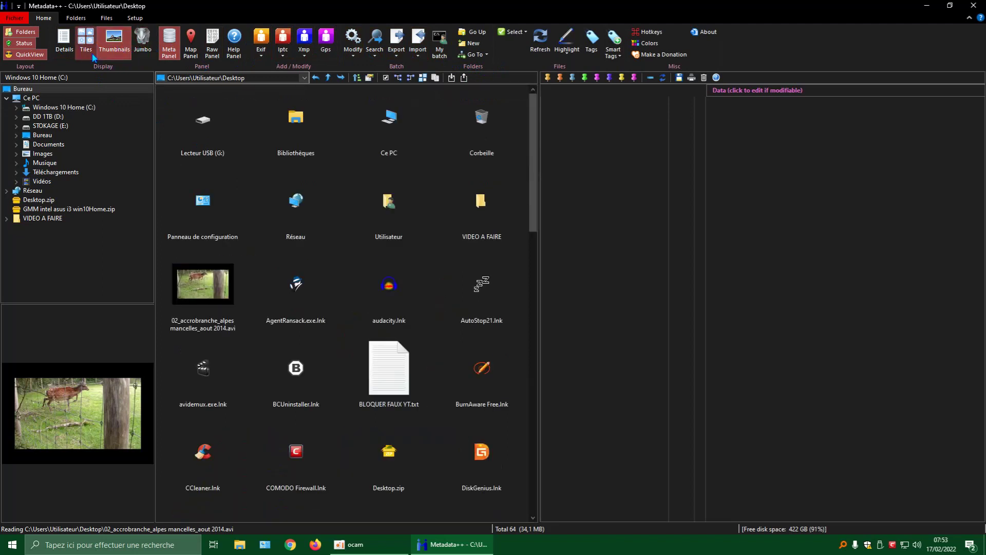
{"action": "left_click", "coordinate": [64, 47]}
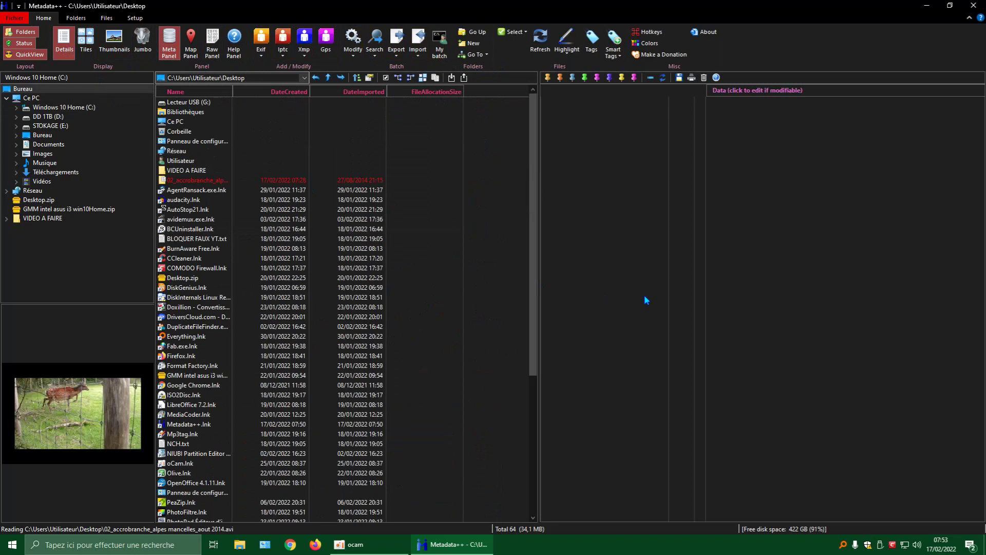
Select the AVI video in the detailed list, look through the remaining files, and close Metadata++
{"action": "left_click", "coordinate": [219, 185]}
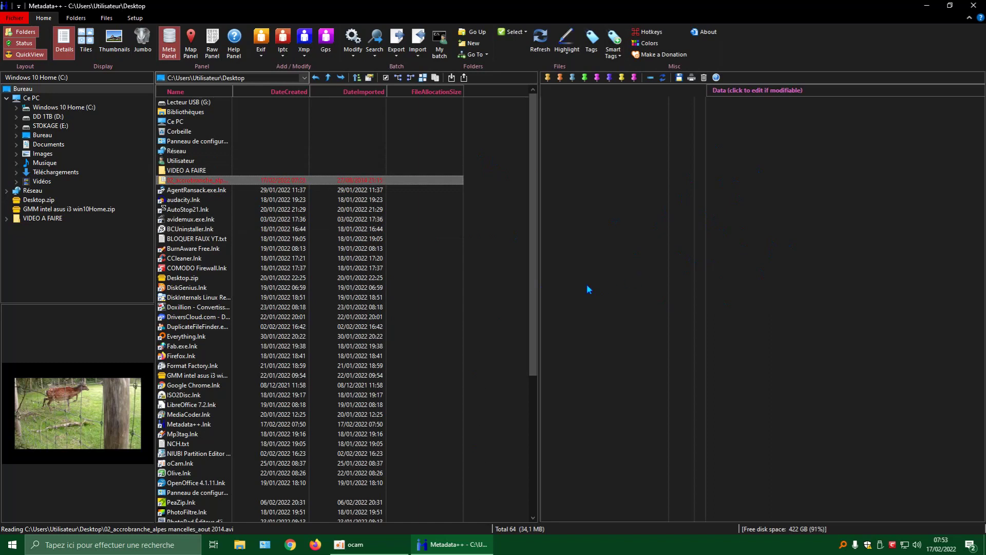
{"action": "mouse_move", "coordinate": [533, 333]}
{"action": "left_mouse_down"}
{"action": "mouse_move", "coordinate": [532, 472]}
{"action": "mouse_move", "coordinate": [535, 314]}
{"action": "left_mouse_up"}
{"action": "left_click_drag", "start_coordinate": [534, 291], "coordinate": [531, 427]}
{"action": "left_click", "coordinate": [974, 7]}
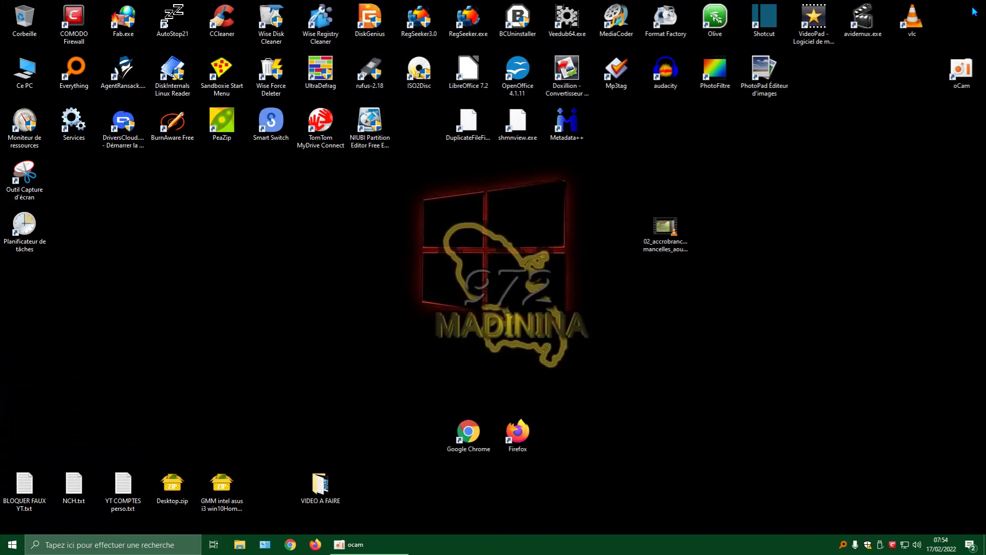
Open Metadata++, select the AVI video, try the Thumbnails, Jumbo and Tiles displays, and return to the Details view
{"action": "double_click", "coordinate": [569, 131]}
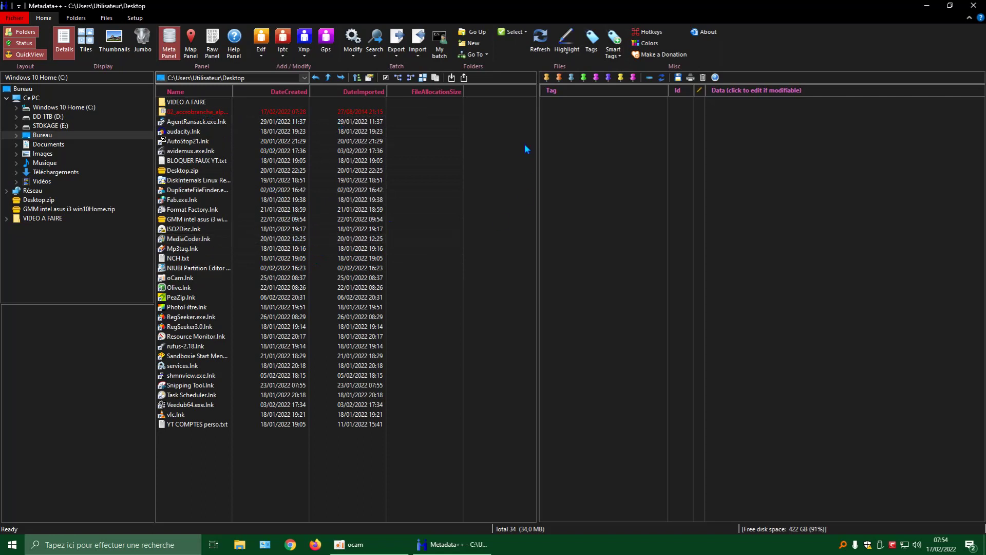
{"action": "left_click", "coordinate": [213, 111]}
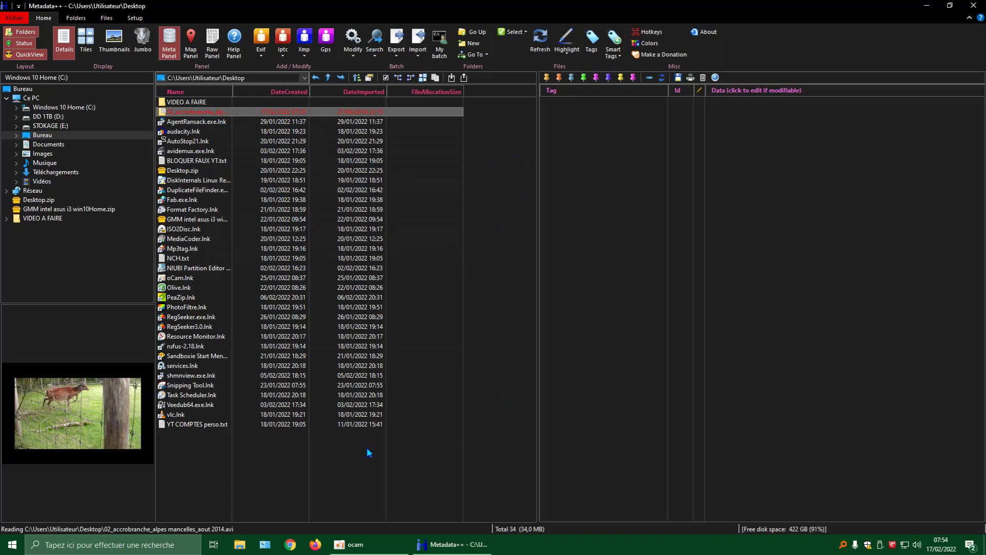
{"action": "left_click", "coordinate": [113, 51]}
{"action": "left_click", "coordinate": [141, 51]}
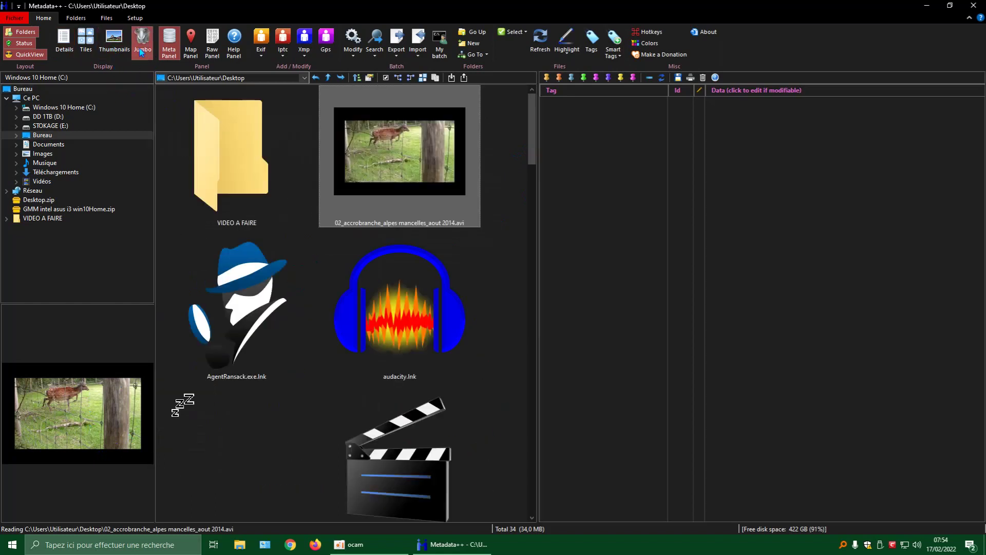
{"action": "left_click", "coordinate": [119, 47]}
{"action": "left_click", "coordinate": [89, 48]}
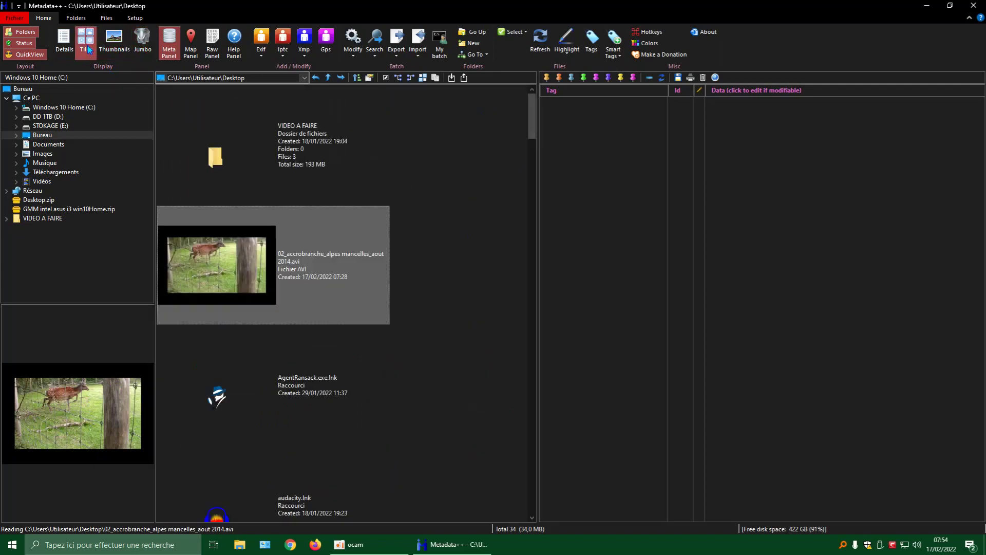
{"action": "left_click", "coordinate": [64, 46]}
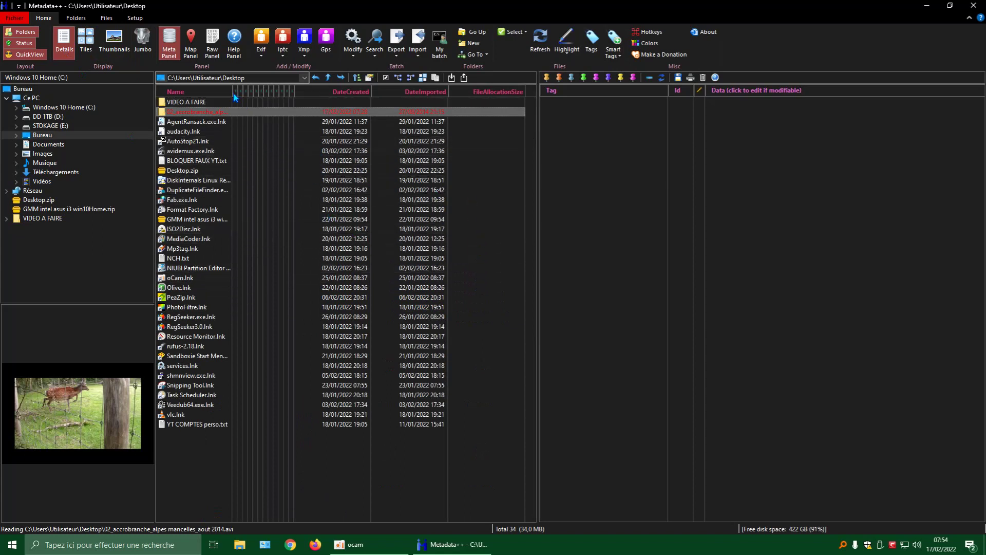
Compare the Tiles display with the Details view once more and close Metadata++
{"action": "left_click", "coordinate": [85, 51]}
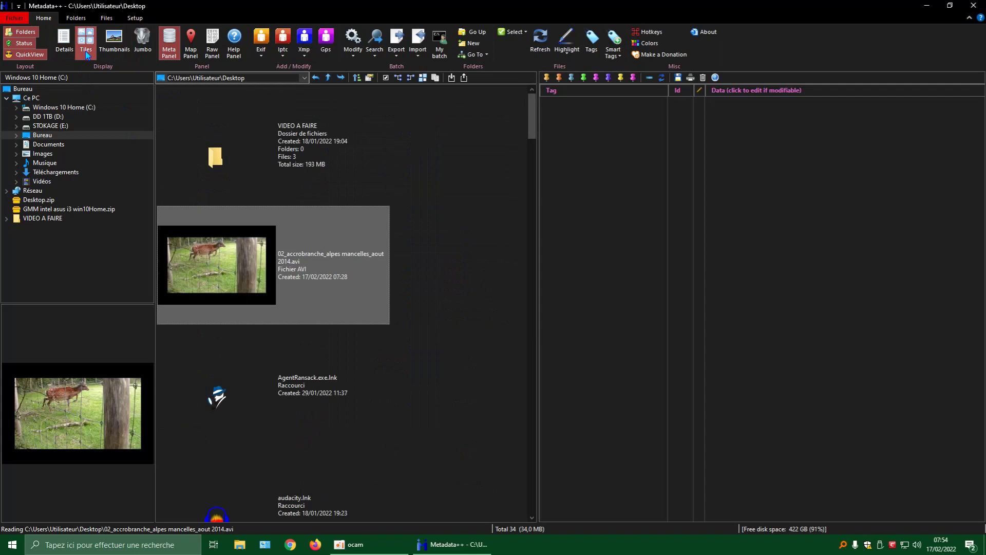
{"action": "left_click", "coordinate": [67, 51]}
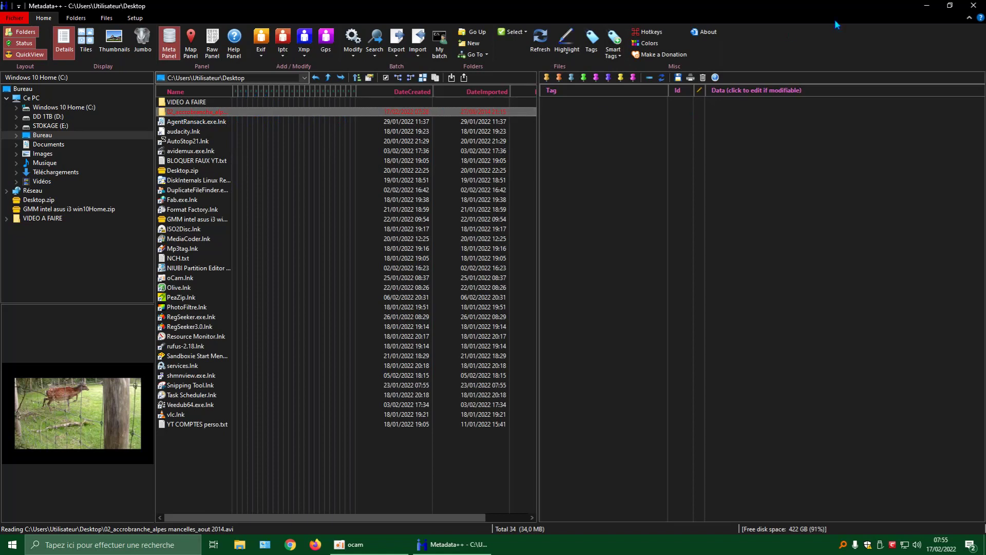
{"action": "left_click", "coordinate": [973, 6]}
Reopen Metadata++ and remove all data from the AVI video with Keep the original date/time unticked
{"action": "double_click", "coordinate": [571, 135]}
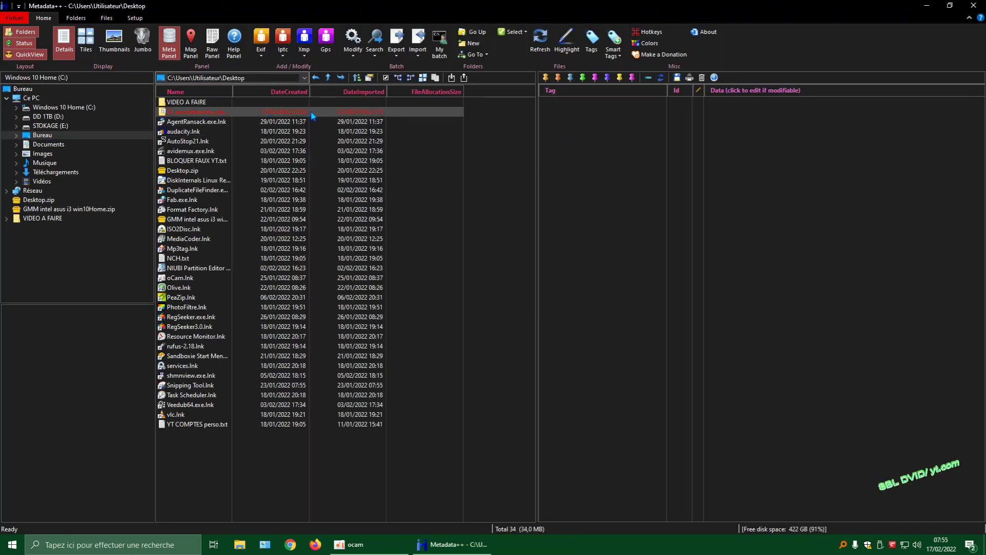
{"action": "left_click", "coordinate": [222, 114]}
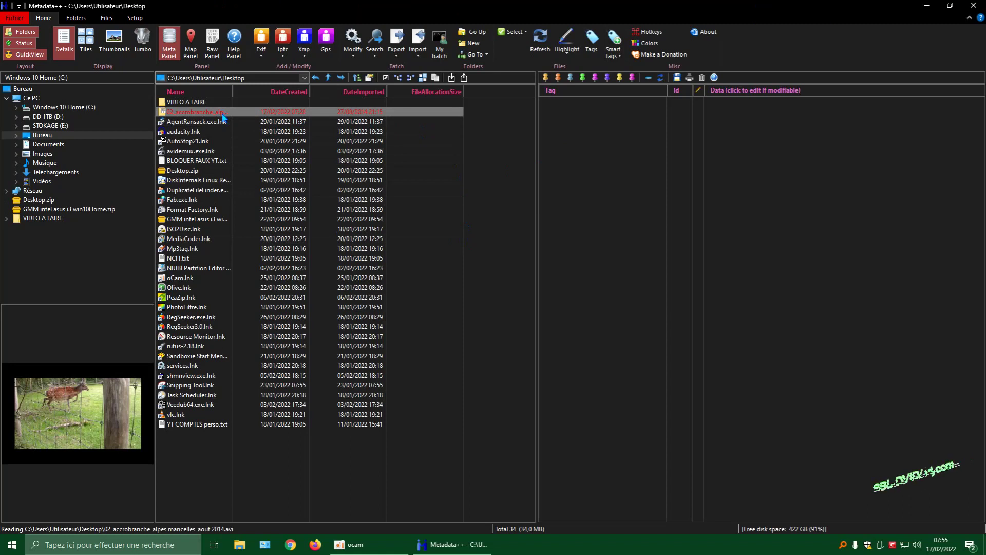
{"action": "right_click", "coordinate": [223, 117]}
{"action": "mouse_move", "coordinate": [276, 156]}
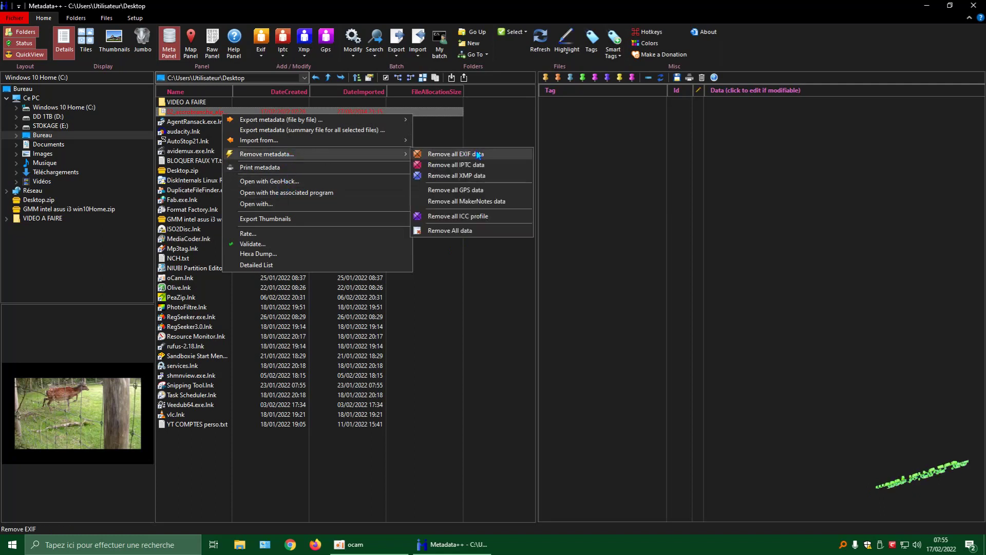
{"action": "left_click", "coordinate": [457, 231]}
{"action": "left_click", "coordinate": [411, 287]}
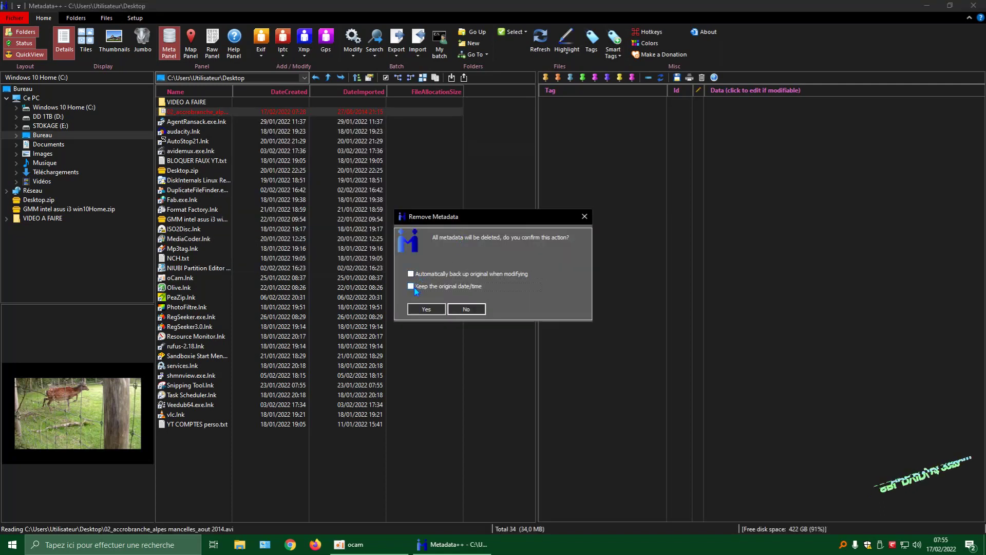
{"action": "left_click_drag", "start_coordinate": [493, 218], "coordinate": [582, 196]}
{"action": "left_click", "coordinate": [527, 291]}
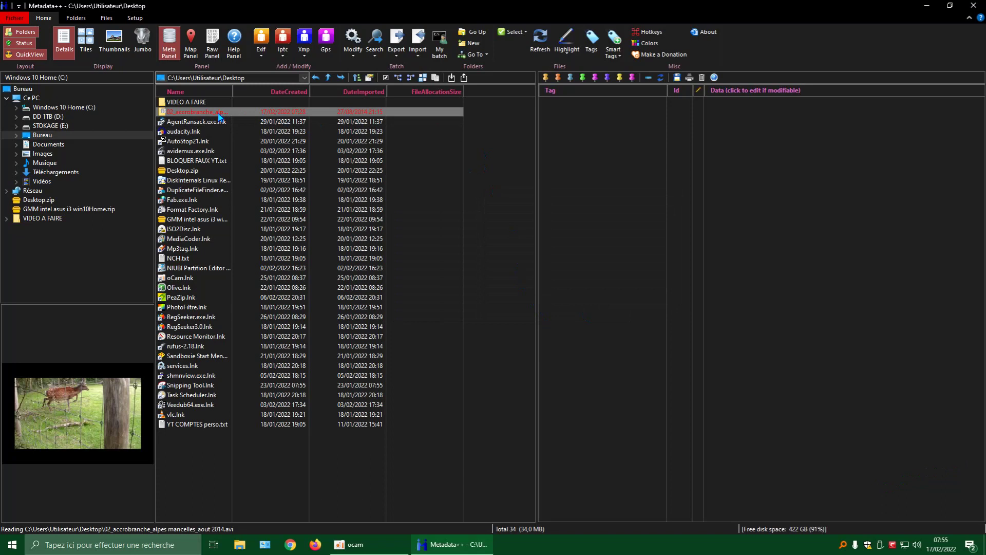
Delete all metadata of the AVI video once more, and repeat the removal with the All kind of metadata option
{"action": "left_click", "coordinate": [701, 78]}
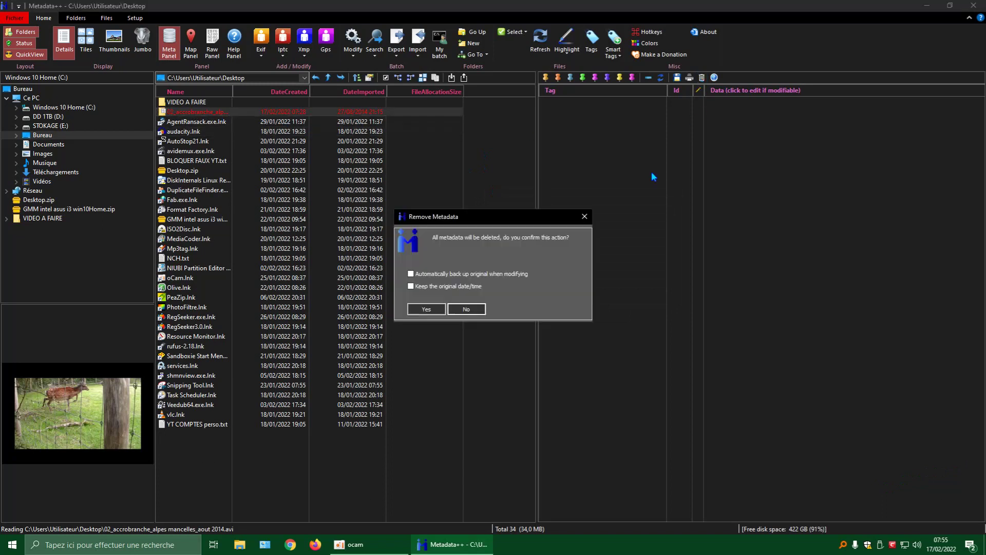
{"action": "left_click", "coordinate": [427, 309]}
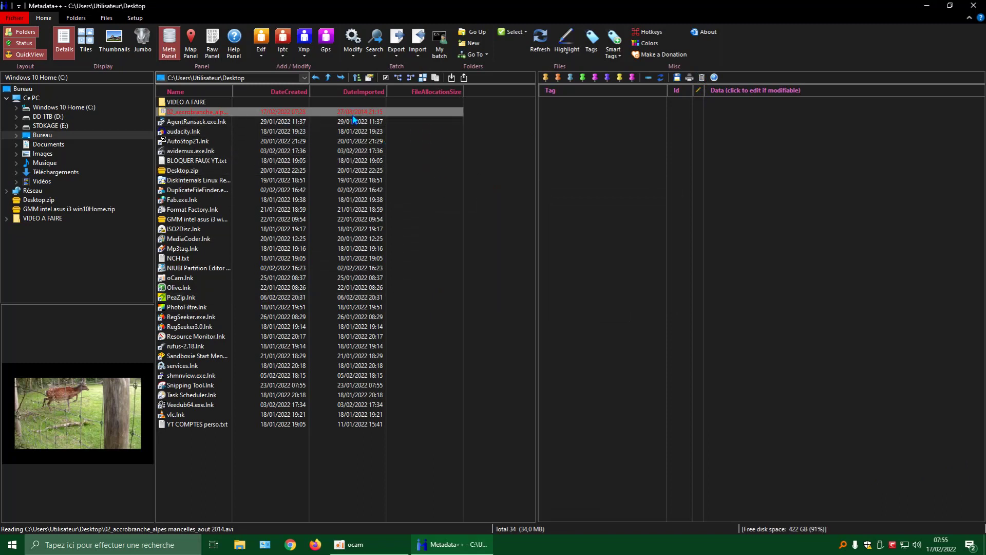
{"action": "left_click", "coordinate": [354, 51]}
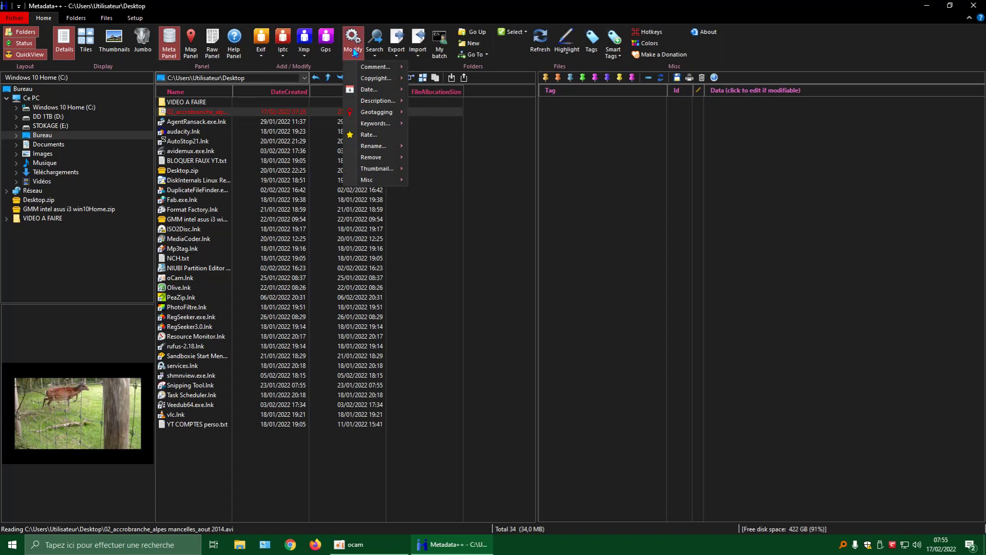
{"action": "mouse_move", "coordinate": [393, 162]}
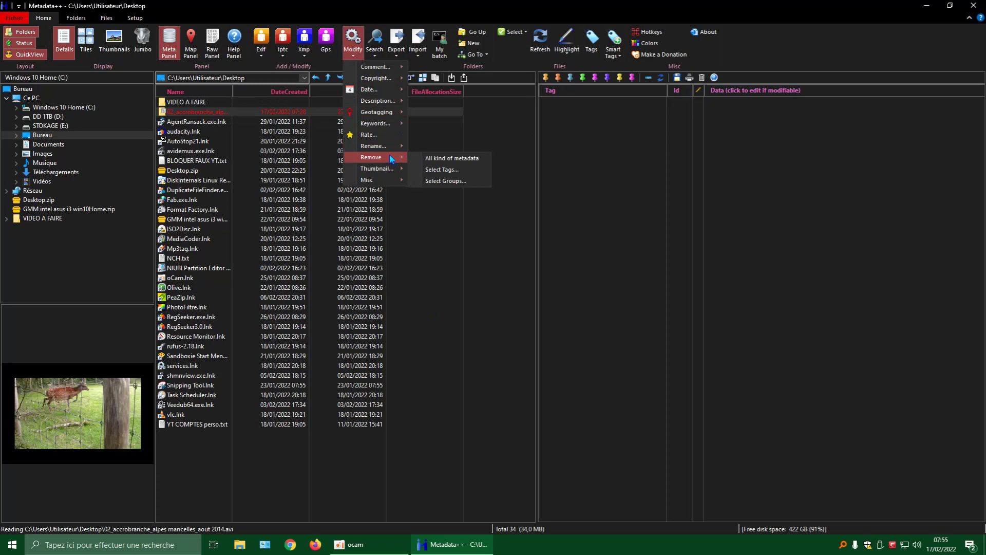
{"action": "left_click", "coordinate": [444, 158]}
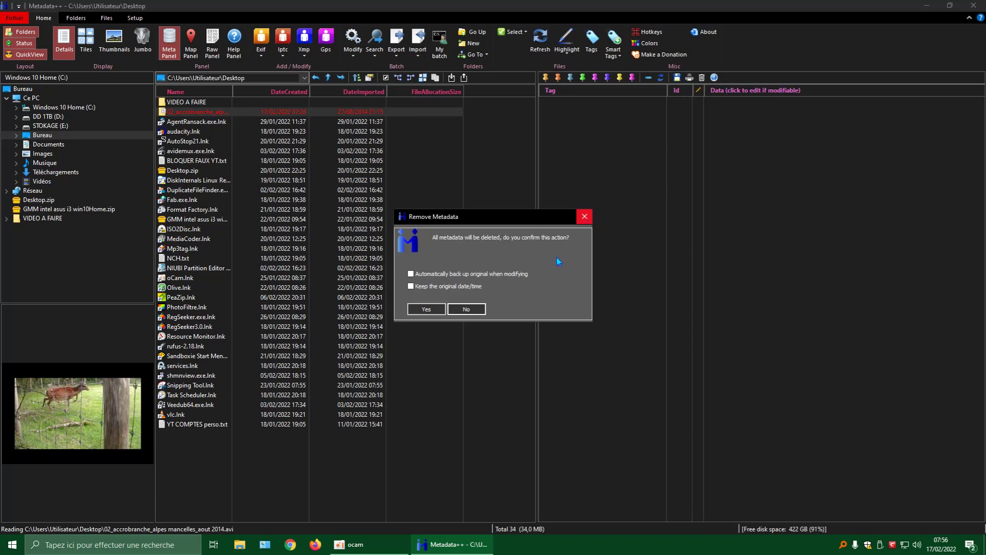
{"action": "left_click", "coordinate": [434, 312]}
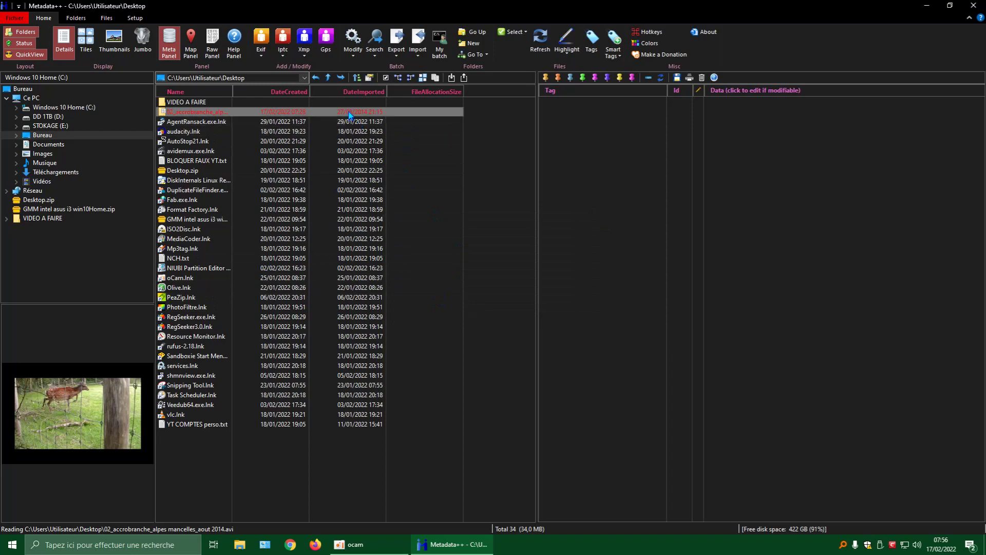
Refresh the file list to check the AVI video's dates, close Metadata++, and refresh the desktop
{"action": "left_click", "coordinate": [539, 44]}
{"action": "left_click", "coordinate": [539, 45]}
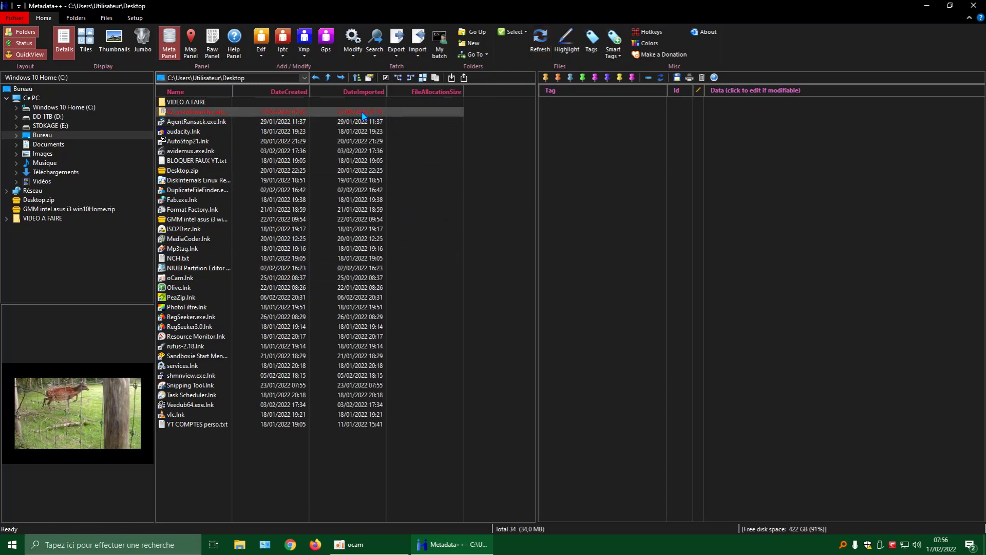
{"action": "left_click", "coordinate": [973, 5]}
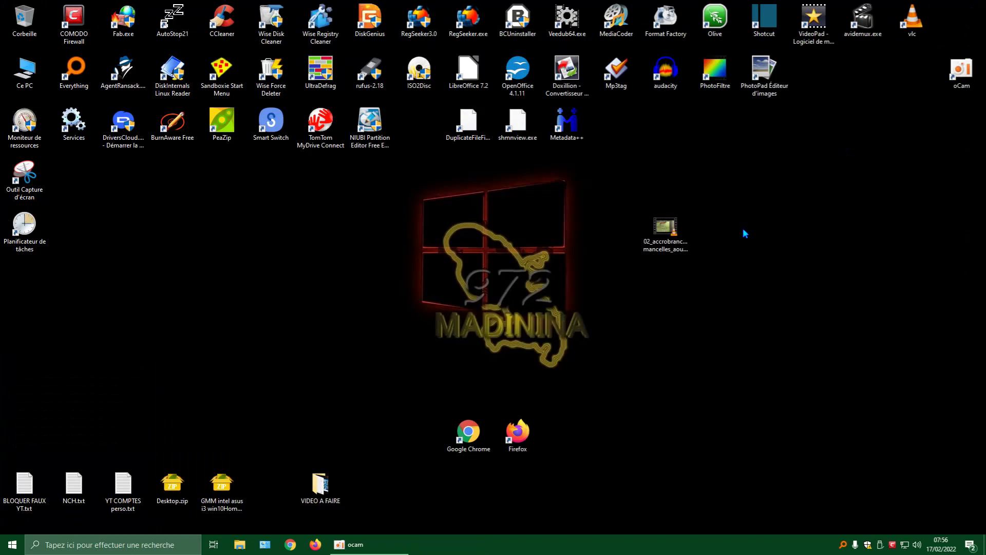
{"action": "right_click", "coordinate": [504, 216]}
{"action": "left_click", "coordinate": [560, 243]}
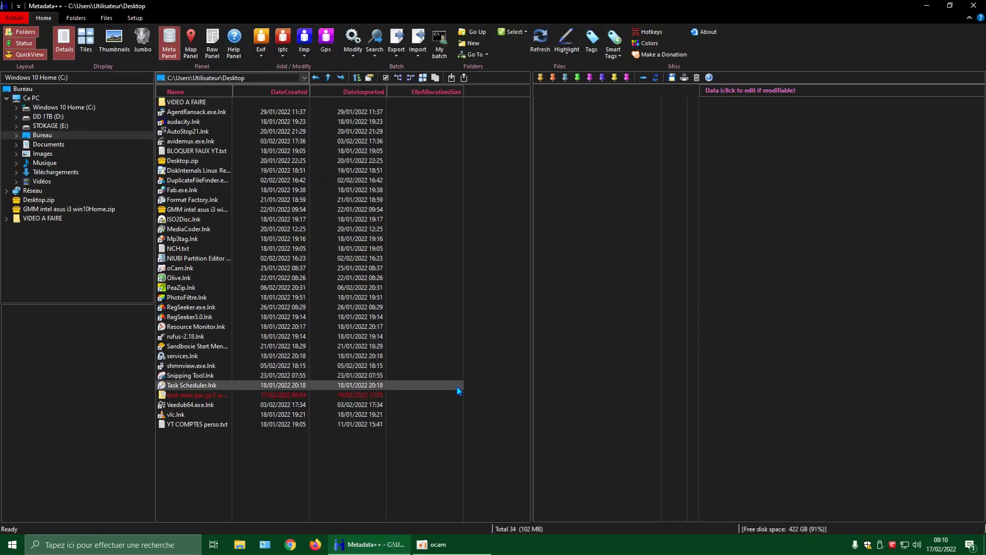
Pick the MP4 video in the file list and try the Tiles, Thumbnails and Jumbo displays before returning to Details
{"action": "left_click", "coordinate": [218, 396]}
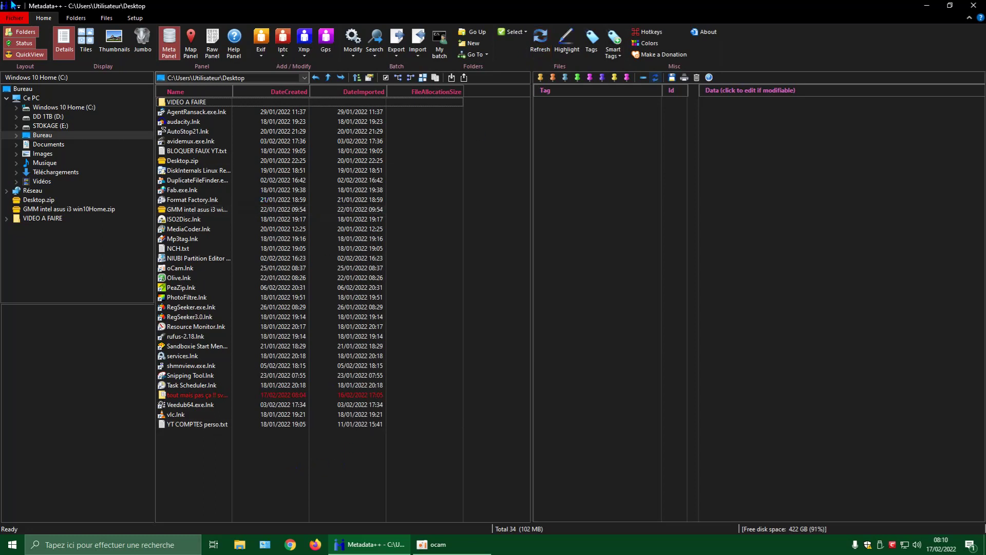
{"action": "left_click", "coordinate": [86, 42]}
{"action": "left_click", "coordinate": [62, 51]}
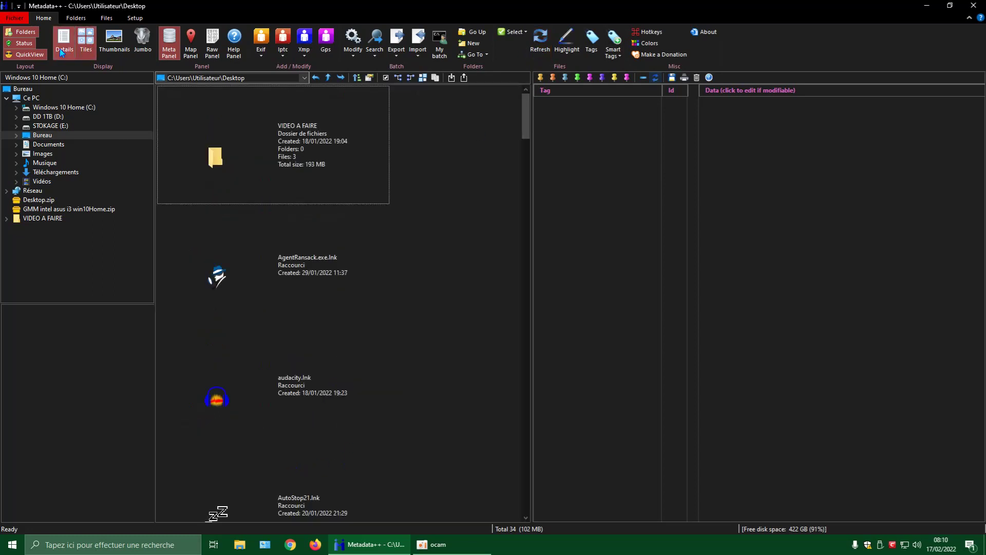
{"action": "left_click", "coordinate": [117, 51]}
{"action": "left_click", "coordinate": [142, 43]}
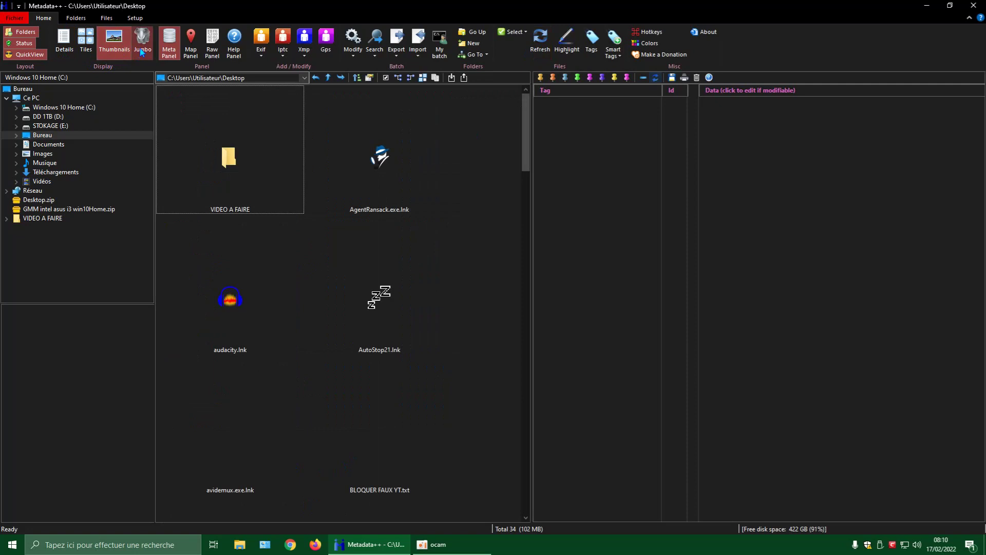
{"action": "left_click", "coordinate": [64, 47]}
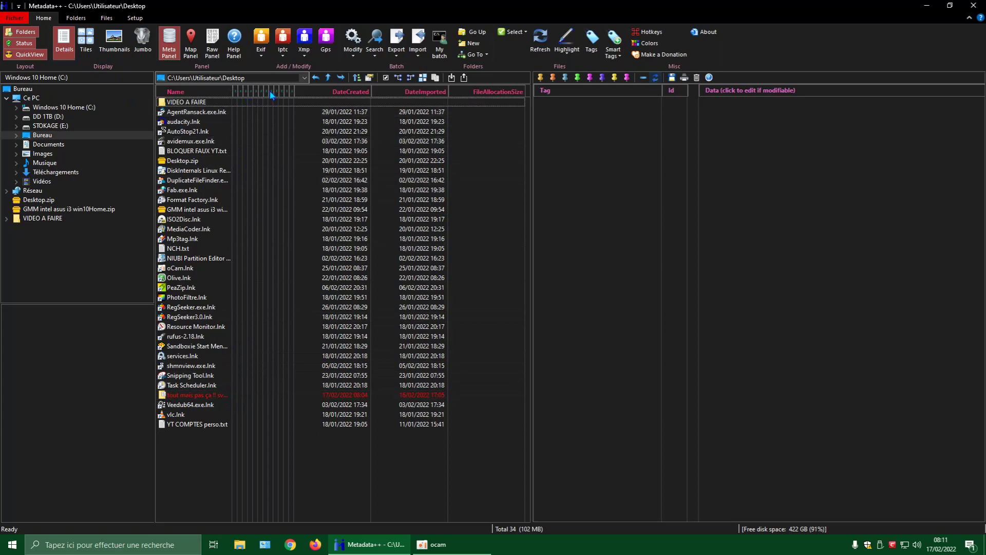
Alternate the file list between Tiles, Details and Jumbo, end on Details, and close Metadata++
{"action": "left_click", "coordinate": [87, 45]}
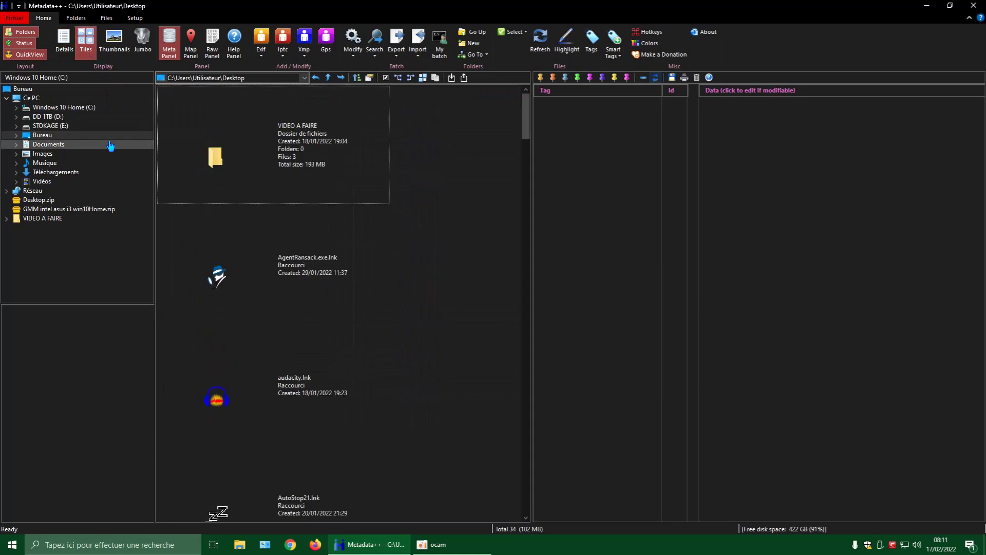
{"action": "left_click", "coordinate": [62, 50]}
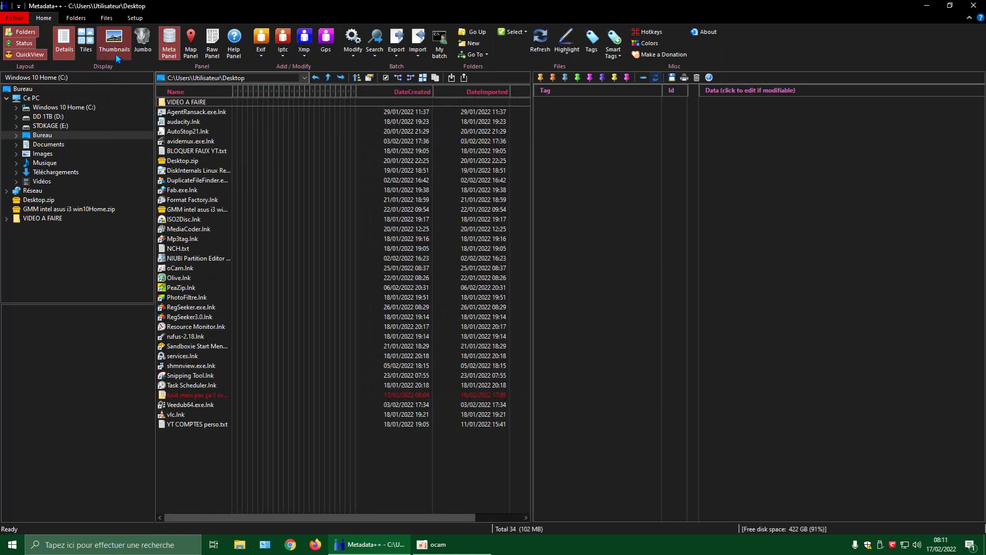
{"action": "left_click", "coordinate": [143, 44]}
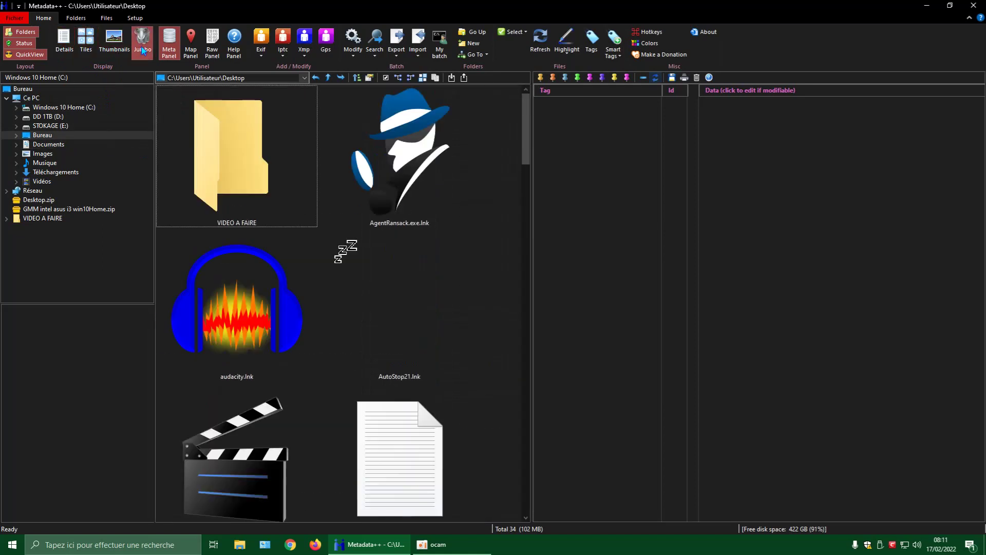
{"action": "left_click", "coordinate": [63, 50]}
{"action": "left_click", "coordinate": [974, 6]}
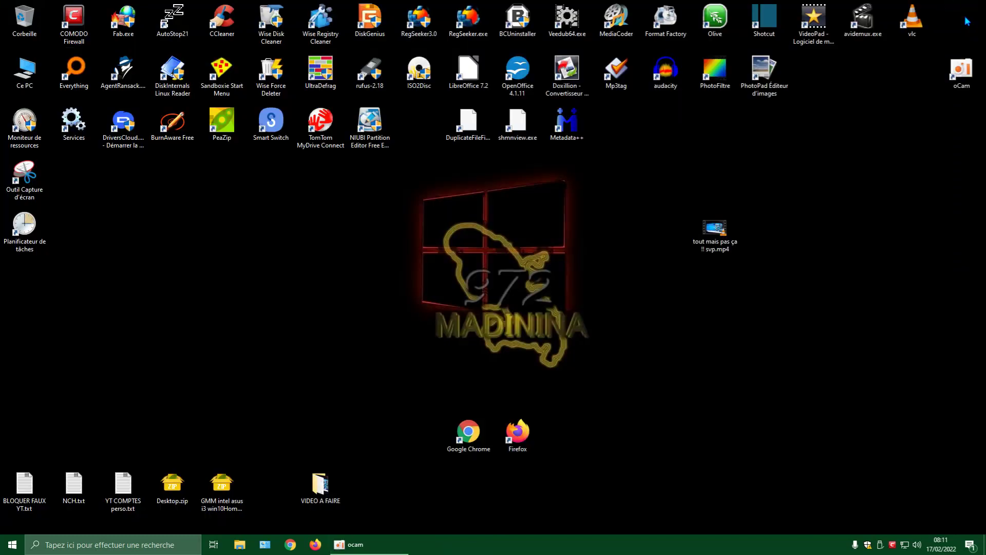
Reopen Metadata++, widen the Name column to show full file names, select the MP4 video, and close the program
{"action": "double_click", "coordinate": [568, 136]}
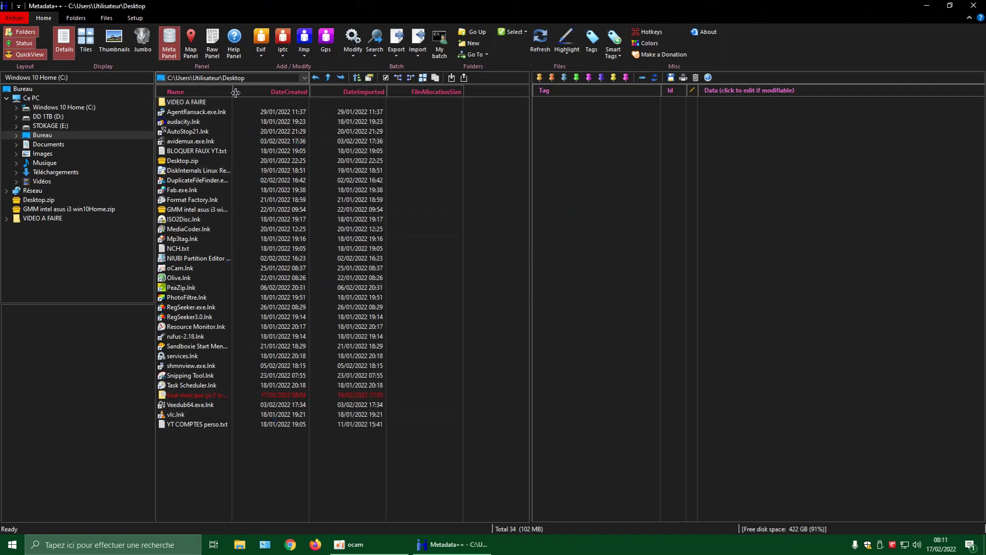
{"action": "left_click_drag", "start_coordinate": [233, 92], "coordinate": [279, 100]}
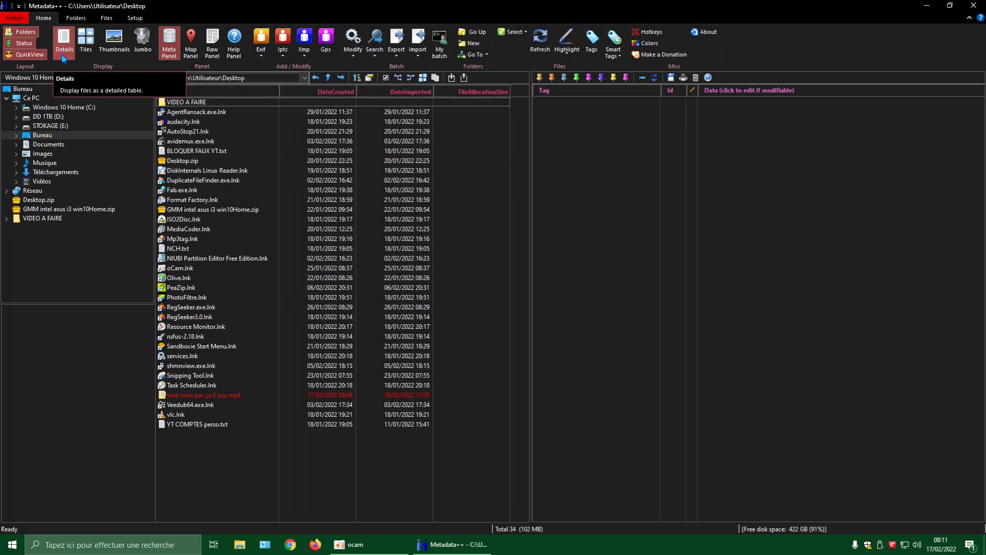
{"action": "left_click", "coordinate": [212, 395]}
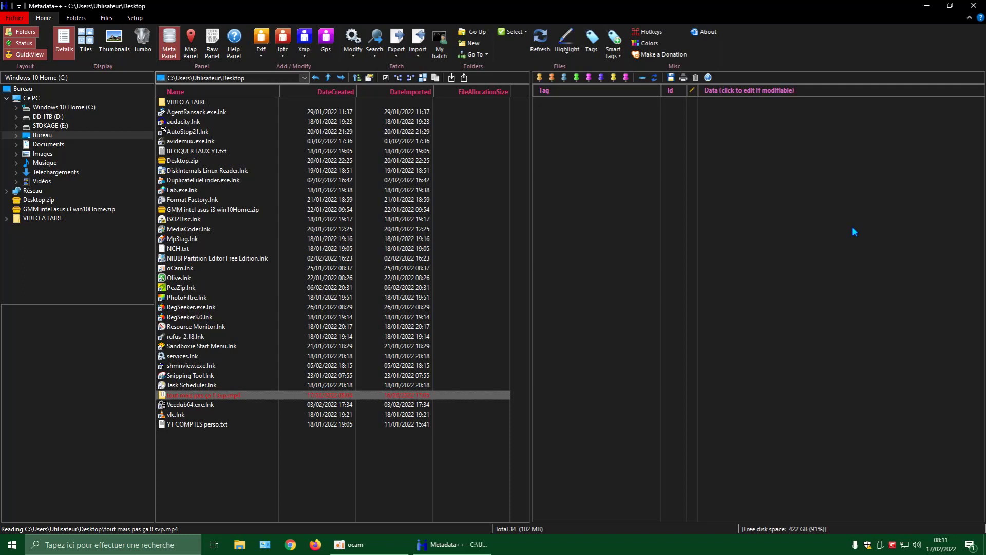
{"action": "left_click", "coordinate": [979, 6]}
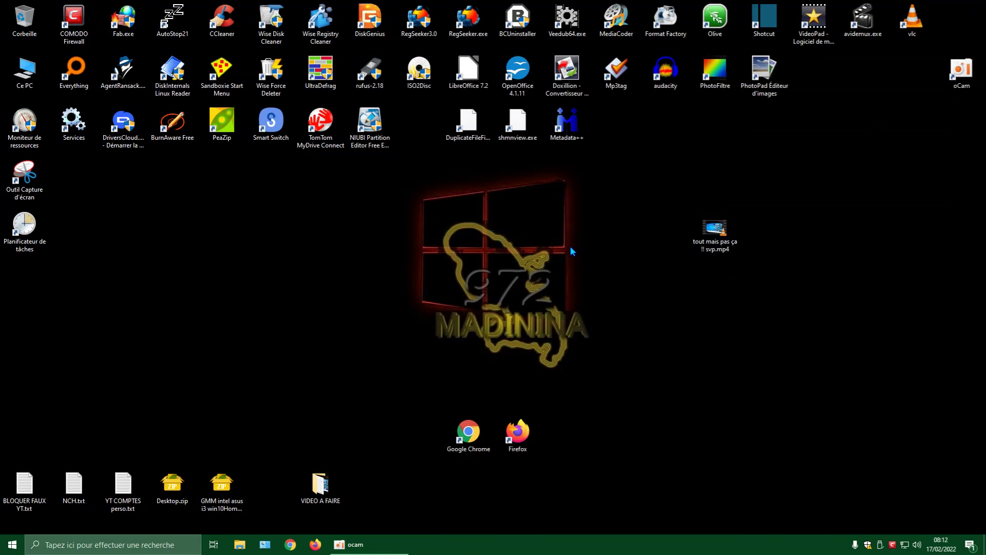
Turn off dark mode in the DarkMode Setup dialog and apply the change
{"action": "left_click", "coordinate": [389, 546]}
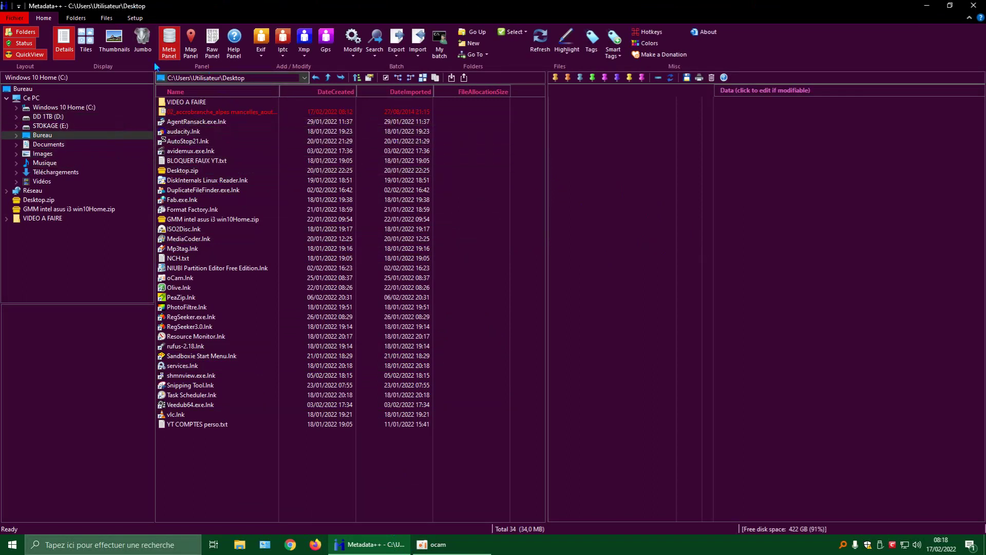
{"action": "left_click", "coordinate": [133, 19]}
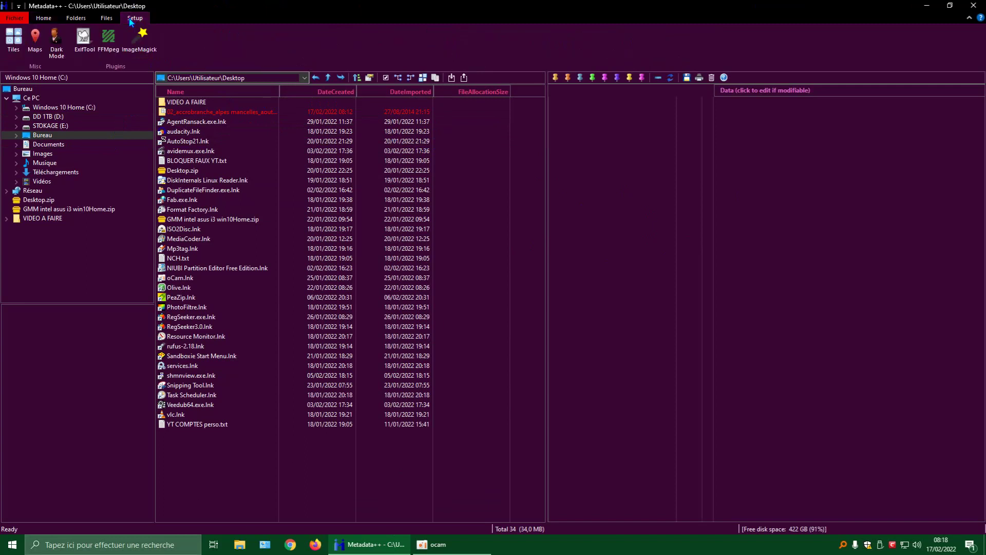
{"action": "left_click", "coordinate": [56, 52]}
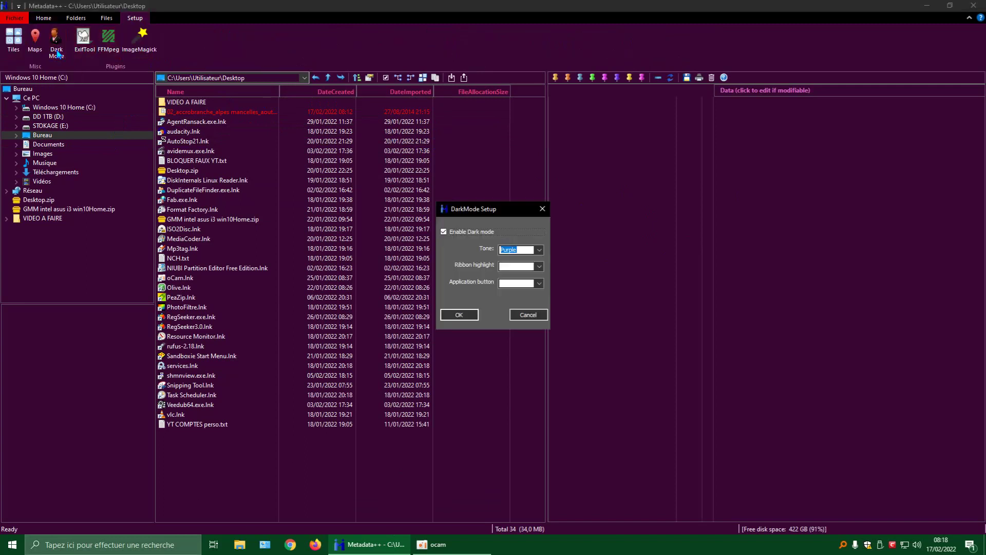
{"action": "left_click_drag", "start_coordinate": [507, 212], "coordinate": [582, 188]}
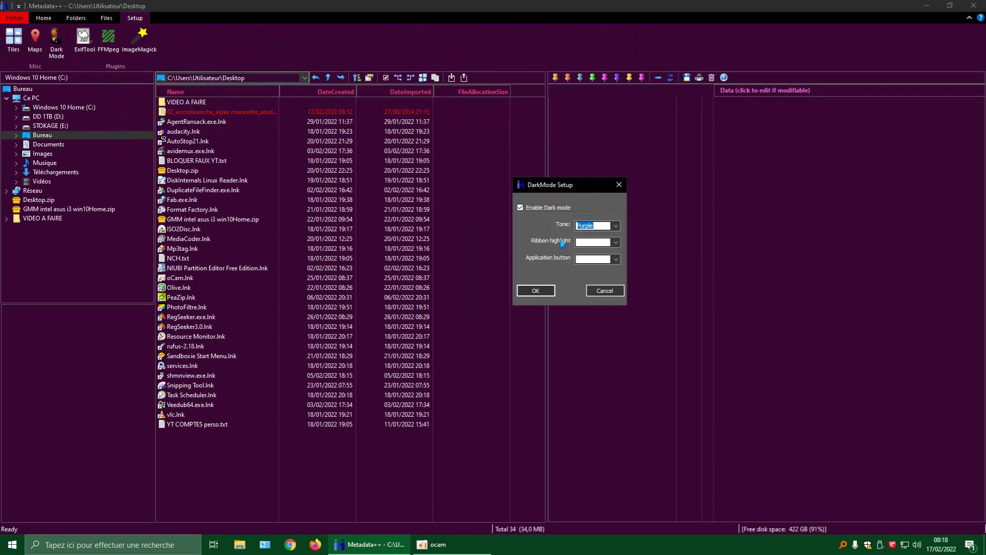
{"action": "left_click", "coordinate": [521, 207]}
{"action": "left_click", "coordinate": [539, 291]}
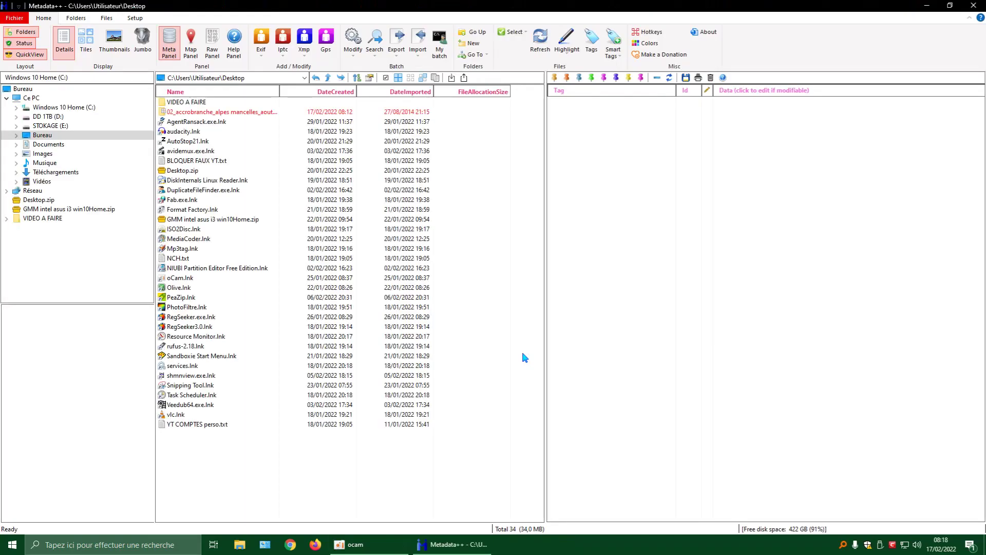
Enable dark mode with the Purple tone, browse the ribbon highlight colours without choosing one, and apply the setup
{"action": "left_click", "coordinate": [136, 20]}
{"action": "left_click", "coordinate": [56, 43]}
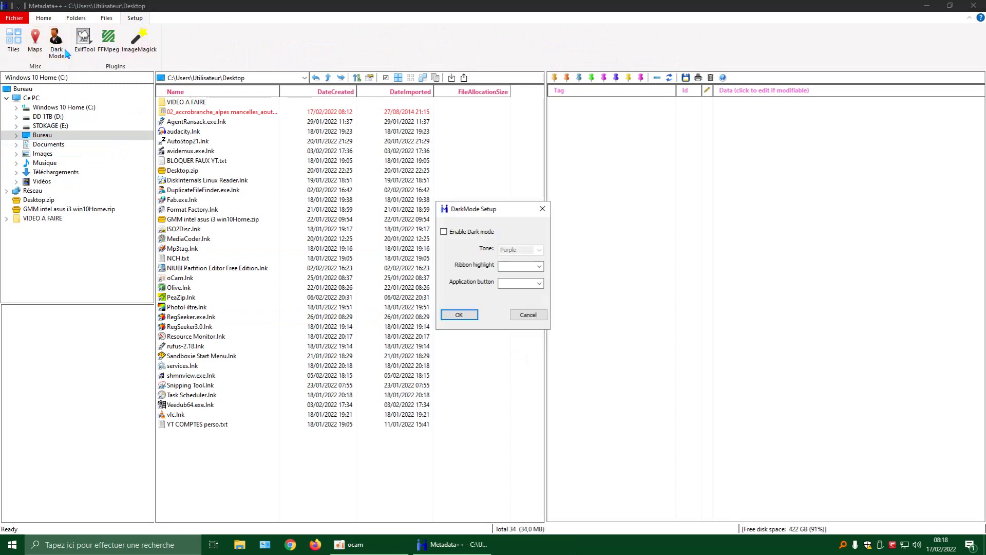
{"action": "left_click", "coordinate": [444, 231]}
{"action": "left_click", "coordinate": [539, 267]}
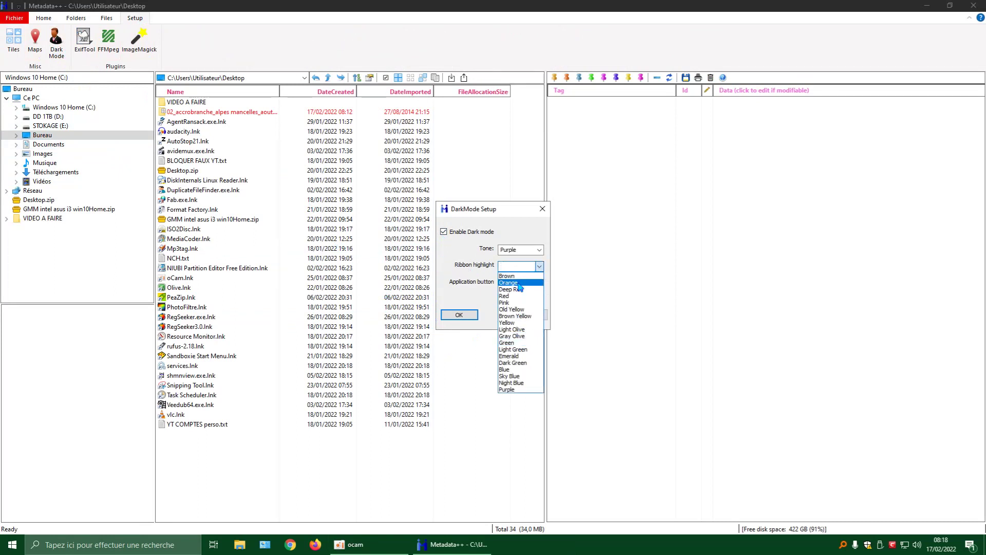
{"action": "left_click", "coordinate": [520, 206]}
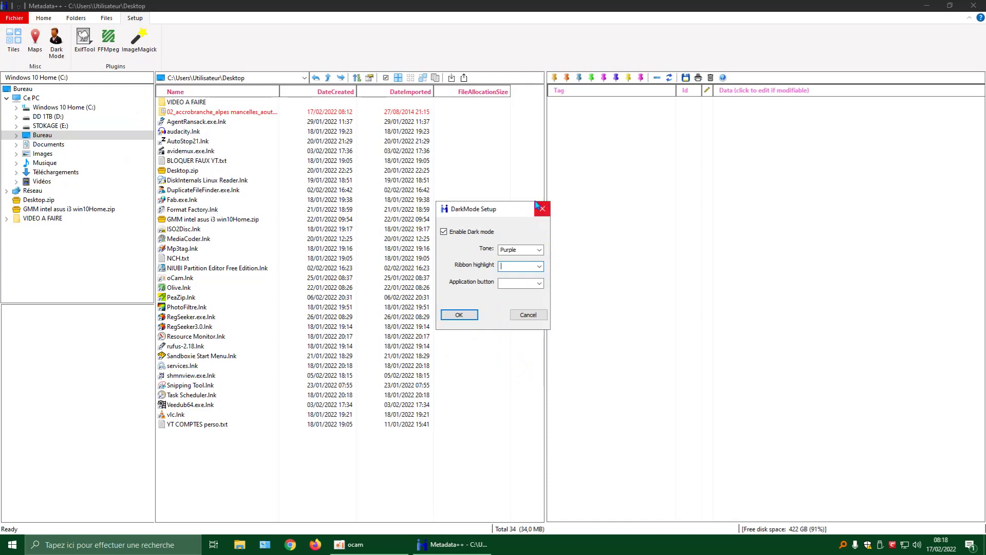
{"action": "left_click_drag", "start_coordinate": [540, 206], "coordinate": [574, 191]}
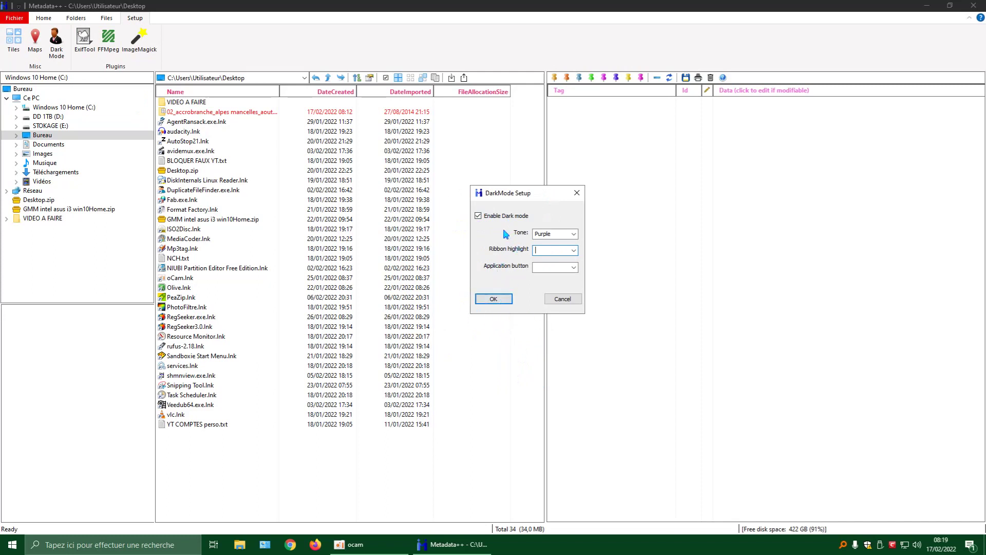
{"action": "left_click", "coordinate": [573, 250]}
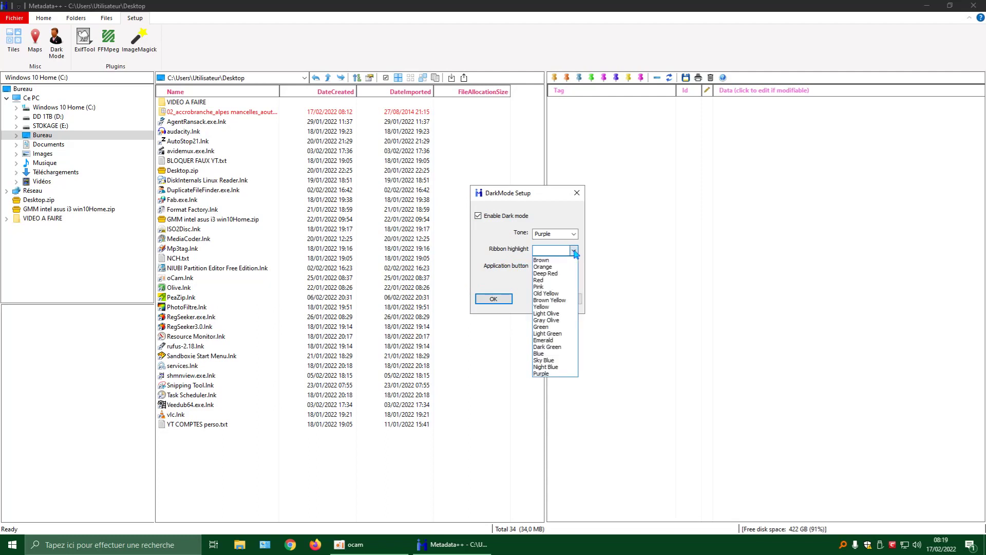
{"action": "left_click", "coordinate": [543, 287]}
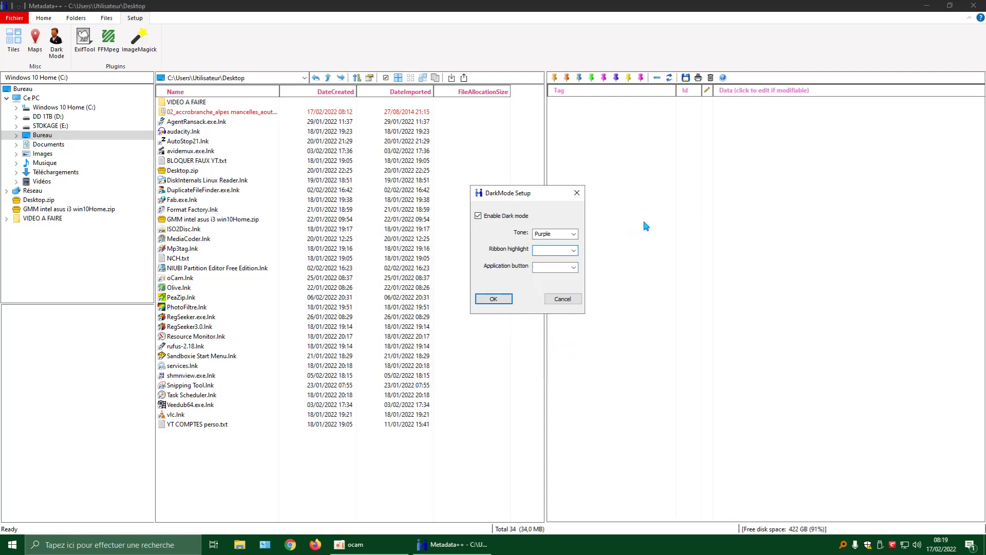
{"action": "left_click", "coordinate": [495, 299]}
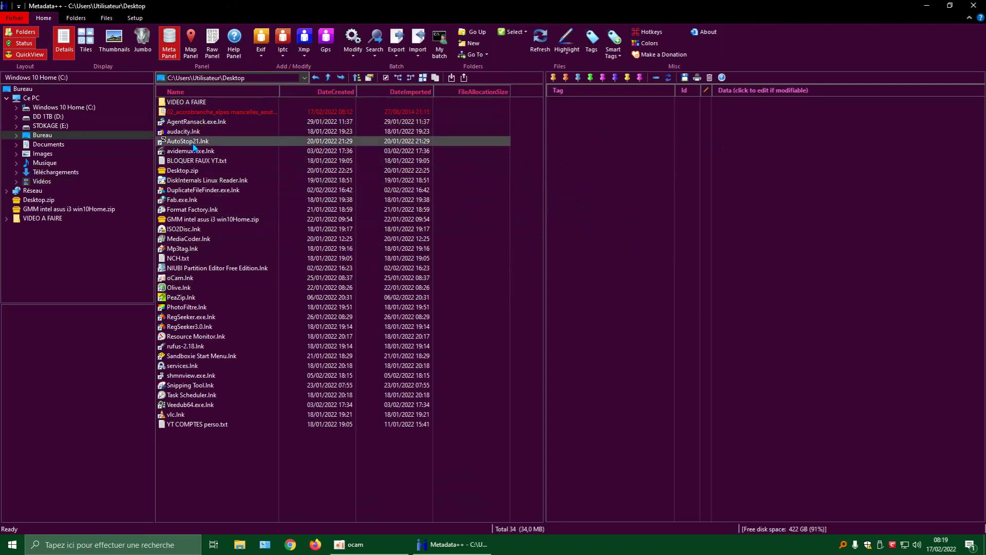
Review the ribbon highlight and application button colour choices in DarkMode Setup and close the dialog without changes
{"action": "left_click", "coordinate": [136, 18]}
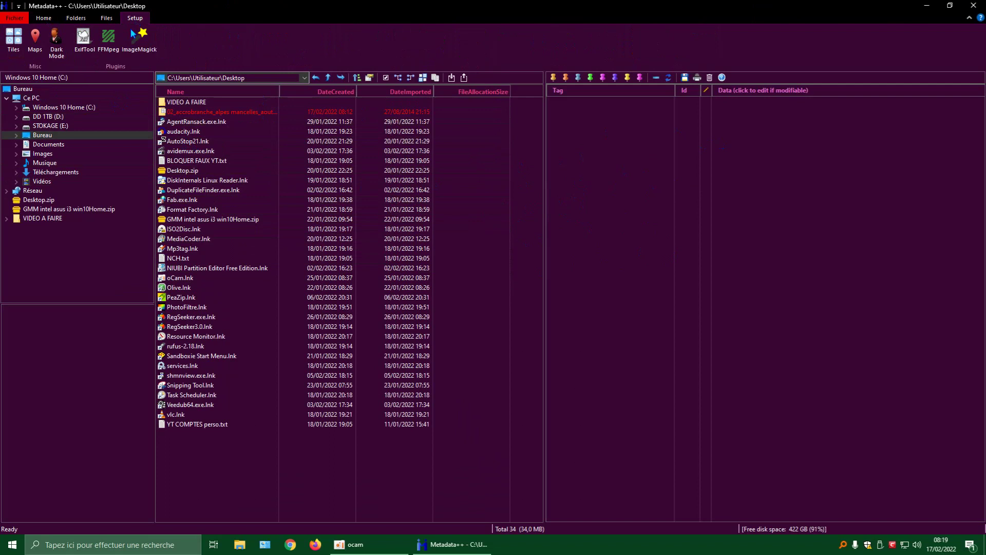
{"action": "left_click", "coordinate": [55, 50]}
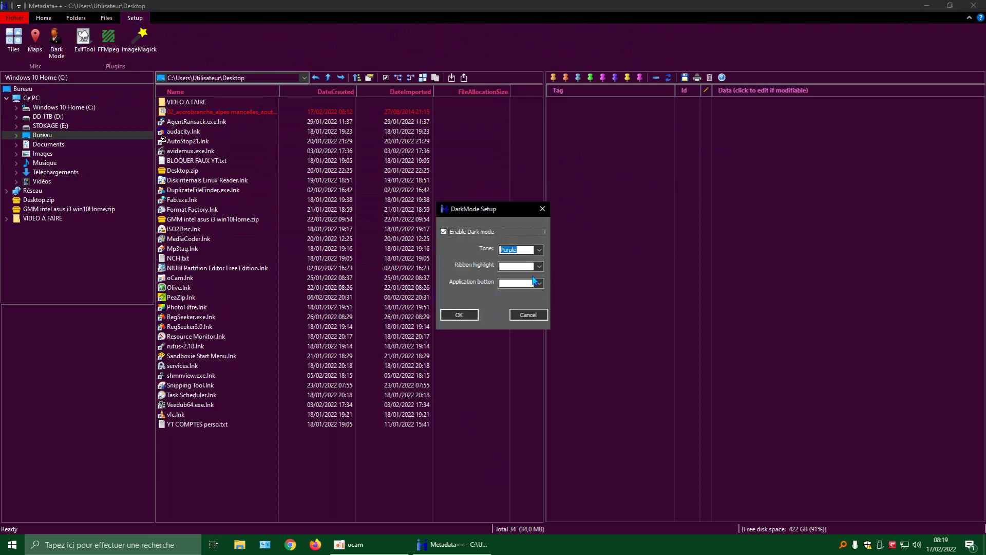
{"action": "left_click", "coordinate": [516, 266]}
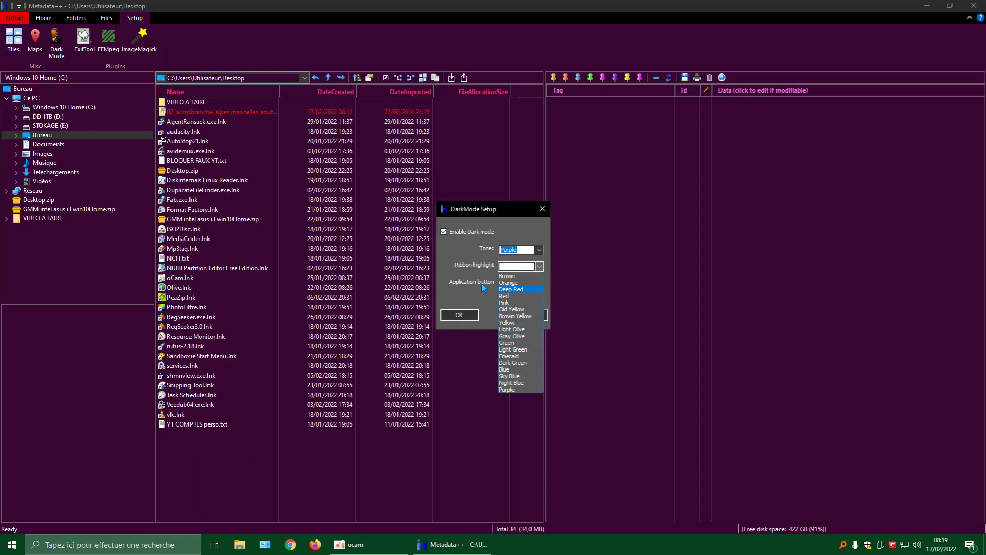
{"action": "left_click", "coordinate": [451, 251]}
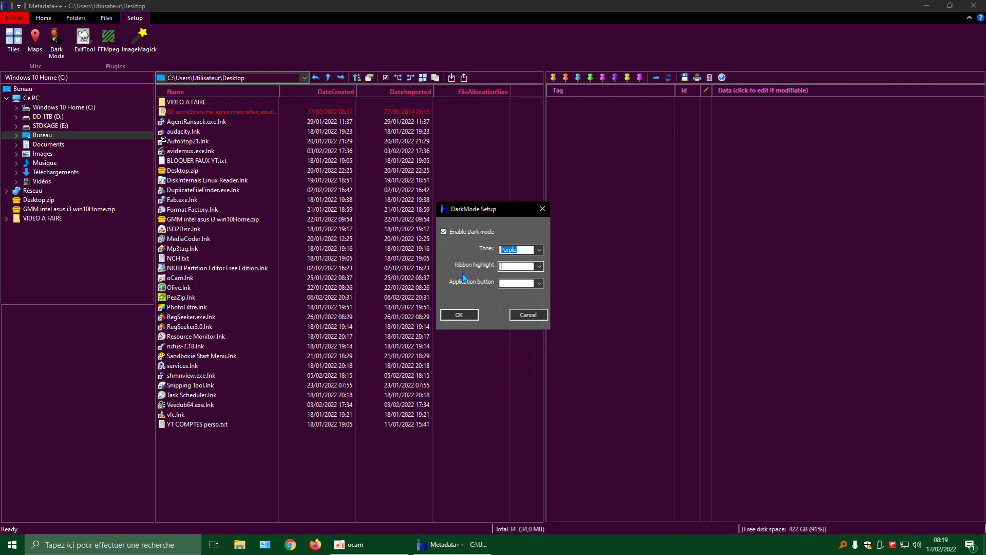
{"action": "left_click", "coordinate": [539, 283]}
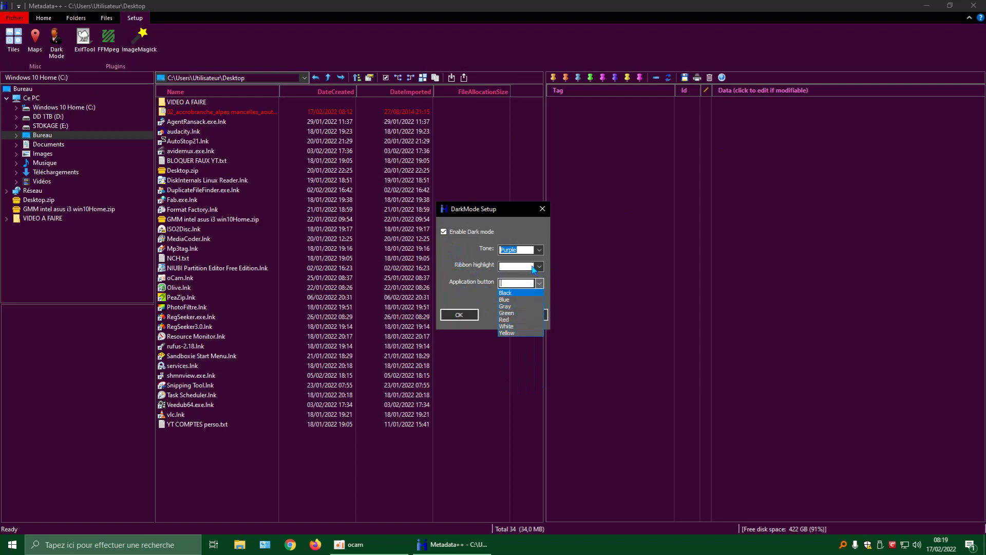
{"action": "left_click", "coordinate": [539, 210]}
{"action": "left_click", "coordinate": [542, 209]}
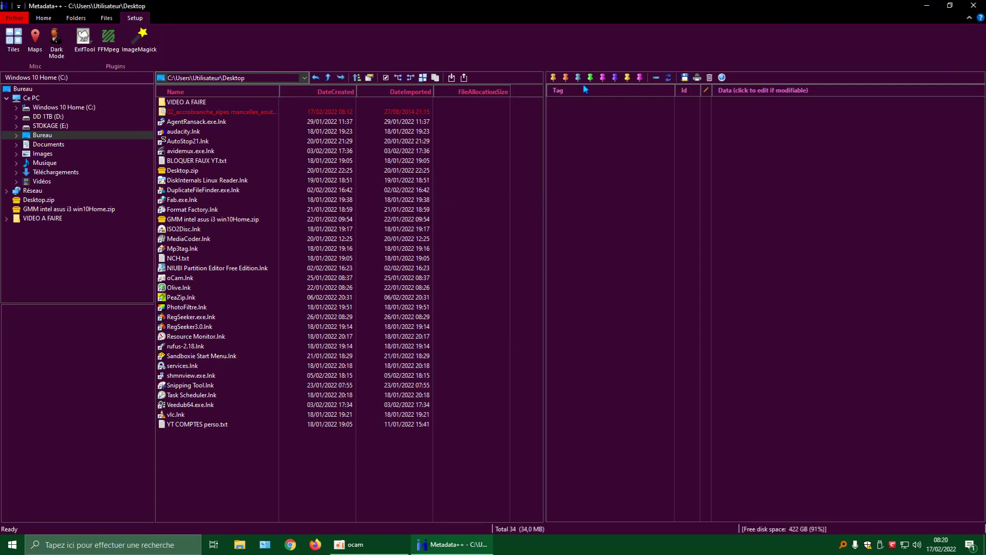
Select the AVI video in the file list to preview it, and close Metadata++
{"action": "left_click", "coordinate": [257, 111]}
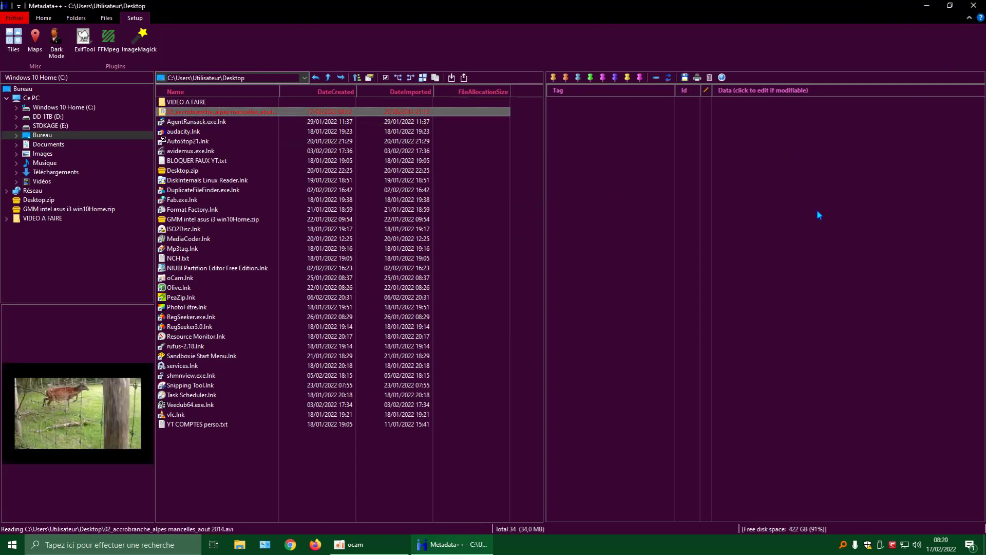
{"action": "left_click", "coordinate": [969, 8]}
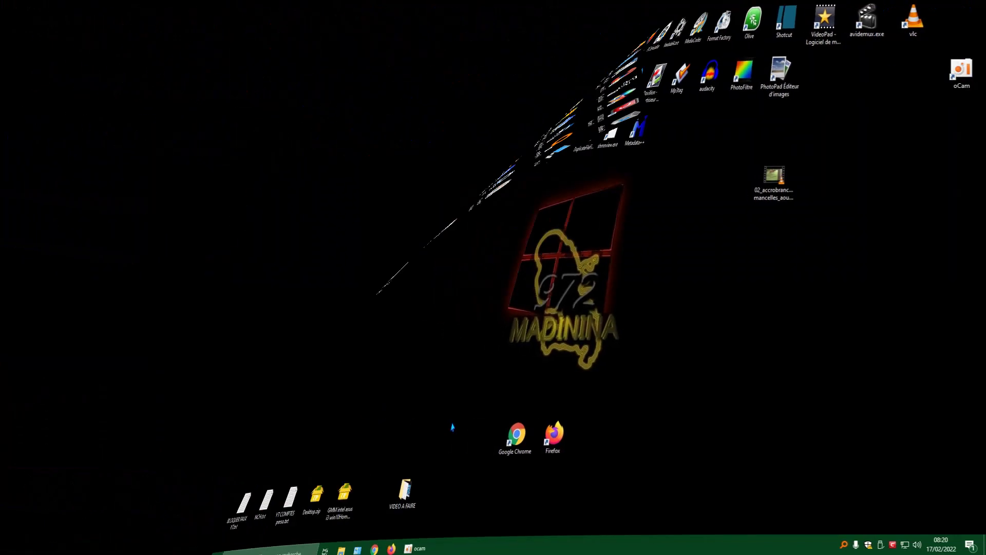